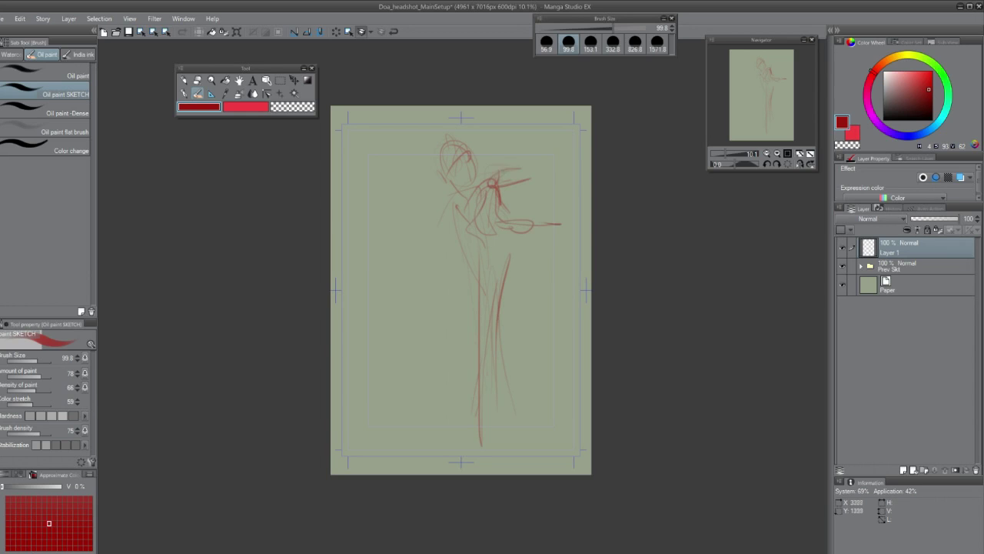
Step: Block in the standing figure's torso, hips, legs and feet over the gesture lines with loose red strokes
drag(456, 257, 427, 444)
drag(507, 303, 591, 401)
drag(395, 147, 448, 177)
mouse_move(446, 127)
mouse_down()
mouse_move(461, 169)
mouse_move(452, 204)
mouse_up()
drag(477, 173, 461, 265)
drag(492, 192, 509, 322)
drag(477, 281, 469, 312)
drag(492, 168, 460, 218)
drag(504, 265, 468, 289)
drag(492, 231, 462, 292)
drag(463, 299, 460, 363)
drag(507, 312, 492, 457)
drag(477, 285, 470, 460)
Step: Rough in the figure's arms, shoulders and flowing shapes around the upper body with loose gesture strokes
drag(527, 207, 478, 231)
drag(499, 206, 492, 217)
mouse_move(452, 184)
mouse_down()
mouse_move(438, 286)
mouse_move(452, 280)
mouse_up()
mouse_move(519, 205)
mouse_down()
mouse_move(468, 258)
mouse_move(449, 314)
mouse_up()
drag(480, 165, 535, 129)
mouse_move(493, 178)
mouse_down()
mouse_move(549, 175)
mouse_move(487, 192)
mouse_up()
drag(501, 213, 441, 259)
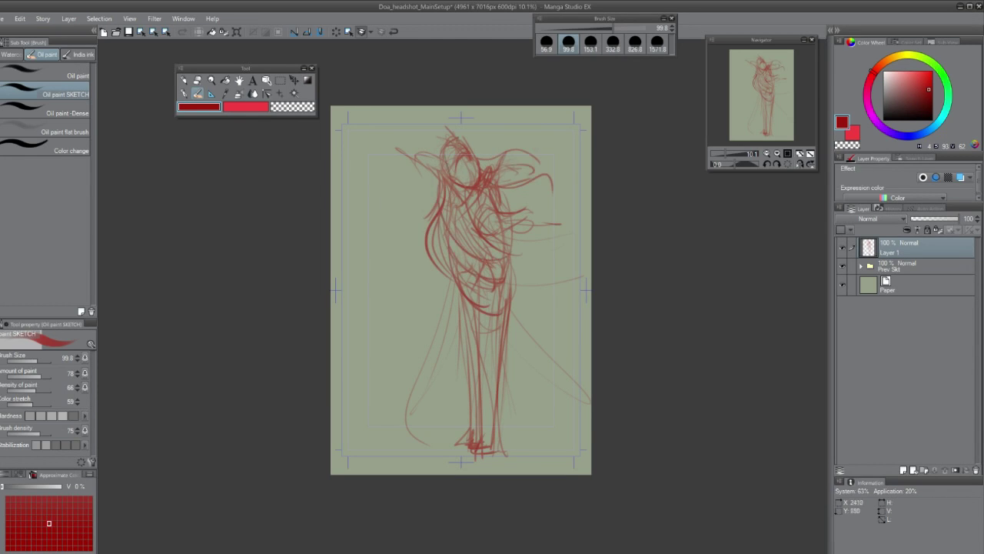
Step: Sketch the arm extended down and away from the body with its hand, and mark the hip line
scroll(453, 212, up, 2)
drag(501, 199, 605, 306)
mouse_move(526, 244)
mouse_down()
mouse_move(561, 283)
mouse_move(643, 307)
mouse_up()
mouse_move(551, 272)
mouse_down()
mouse_move(623, 323)
mouse_move(514, 180)
mouse_up()
mouse_move(511, 163)
mouse_down()
mouse_move(506, 137)
mouse_move(507, 151)
mouse_up()
drag(489, 229, 422, 274)
Step: Reinforce the head outline, shoulder ornament and side of the torso with darker strokes
mouse_move(508, 120)
mouse_down()
mouse_move(516, 239)
mouse_move(505, 137)
mouse_up()
mouse_move(474, 126)
mouse_down()
mouse_move(427, 169)
mouse_move(432, 104)
mouse_up()
drag(481, 131, 461, 157)
drag(461, 308, 450, 271)
mouse_move(449, 161)
mouse_down()
mouse_move(432, 209)
mouse_move(446, 251)
mouse_up()
drag(489, 190, 449, 291)
Step: Build up the outer and inner contours of both thighs and lower legs
drag(466, 258, 447, 409)
mouse_move(461, 307)
mouse_down()
mouse_move(449, 304)
mouse_move(513, 400)
mouse_up()
drag(465, 297, 443, 397)
drag(514, 273, 500, 398)
drag(477, 377, 452, 502)
drag(526, 261, 520, 399)
drag(492, 308, 465, 372)
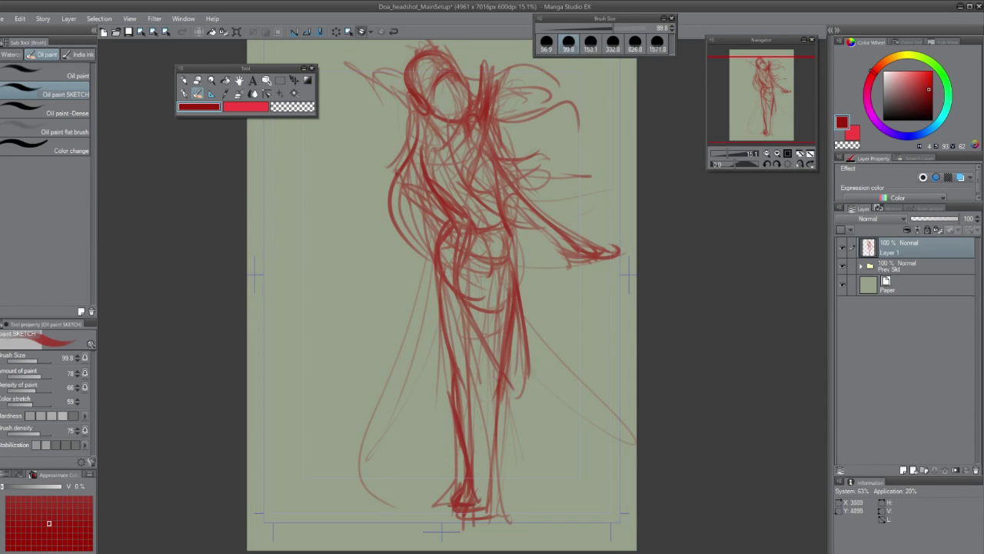
Step: Strengthen the calves and ankles and rough in the feet at the base of the figure
drag(519, 400, 495, 507)
drag(492, 385, 478, 523)
drag(497, 486, 538, 530)
drag(464, 483, 449, 526)
drag(476, 382, 461, 459)
drag(492, 316, 472, 372)
key(ctrl+minus)
Step: Rework the chest, waist and hips with heavier overlapping contour strokes
drag(507, 185, 492, 262)
drag(515, 254, 573, 306)
drag(464, 222, 430, 241)
scroll(438, 134, up, 3)
drag(408, 123, 435, 174)
drag(465, 123, 430, 183)
drag(485, 158, 465, 206)
mouse_move(492, 196)
mouse_down()
mouse_move(432, 220)
mouse_move(428, 264)
mouse_up()
mouse_move(430, 223)
mouse_down()
mouse_move(412, 260)
mouse_move(412, 300)
mouse_up()
drag(529, 208, 464, 242)
drag(495, 274, 436, 370)
drag(436, 275, 407, 343)
Step: Thicken the extended arm's contours from the elbow down to the hand
drag(527, 229, 609, 364)
drag(566, 366, 620, 409)
drag(603, 349, 681, 440)
Step: Darken the head and neckline and add flowing headdress shapes around the head and beside the shoulder
mouse_move(435, 77)
mouse_down()
mouse_move(430, 144)
mouse_move(461, 185)
mouse_up()
drag(473, 138, 430, 194)
drag(393, 154, 315, 178)
mouse_move(468, 104)
mouse_down()
mouse_move(455, 143)
mouse_move(398, 179)
mouse_up()
drag(451, 84, 489, 126)
drag(388, 147, 362, 187)
drag(357, 146, 303, 184)
drag(330, 117, 312, 165)
drag(437, 61, 480, 66)
scroll(425, 277, down, 5)
scroll(431, 191, up, 4)
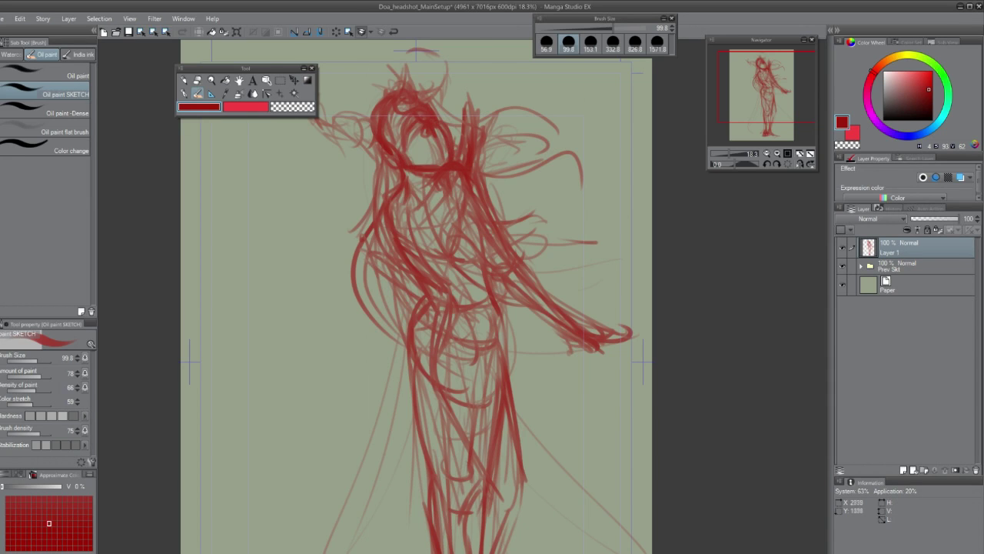
Step: Define the chest and rib cage contours and the waistline of the rough figure
drag(423, 168, 403, 196)
drag(418, 177, 389, 229)
drag(489, 192, 469, 304)
drag(421, 281, 487, 315)
Step: Sketch new bent arms on both sides of the torso, including the shoulders, forearms and hands
scroll(462, 231, down, 2)
drag(409, 143, 368, 184)
drag(416, 163, 367, 183)
drag(480, 132, 464, 157)
mouse_move(537, 89)
mouse_down()
mouse_move(491, 112)
mouse_move(492, 150)
mouse_up()
drag(489, 120, 468, 160)
drag(542, 94, 501, 124)
drag(540, 100, 513, 120)
drag(461, 231, 498, 260)
drag(429, 181, 405, 201)
mouse_move(425, 177)
mouse_down()
mouse_move(398, 218)
mouse_move(415, 218)
mouse_up()
scroll(479, 104, up, 2)
drag(481, 199, 466, 218)
drag(523, 207, 502, 215)
scroll(499, 292, down, 2)
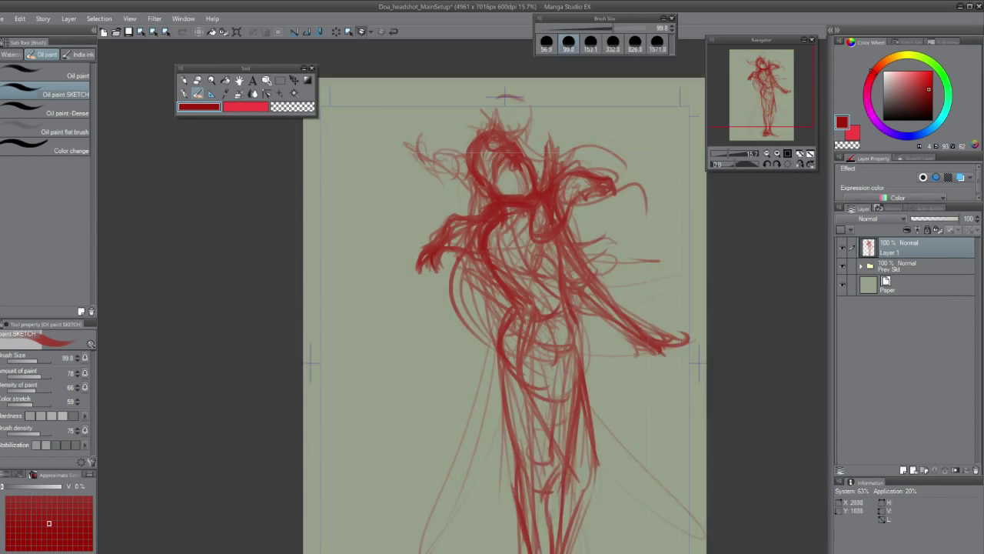
Step: Reinforce the waist and lowered arm, mirror the canvas horizontally, and correct the leg contours
drag(576, 307, 505, 307)
drag(527, 245, 606, 291)
drag(584, 307, 589, 269)
key(h)
mouse_move(484, 266)
mouse_down()
mouse_move(475, 415)
mouse_move(475, 399)
mouse_up()
drag(478, 392, 479, 530)
drag(460, 461, 462, 514)
drag(476, 292, 490, 322)
Step: Touch up the head, shoulders and chest of the mirrored rough sketch
mouse_move(455, 115)
mouse_down()
mouse_move(460, 165)
mouse_move(455, 154)
mouse_up()
drag(520, 173, 523, 211)
drag(461, 223, 500, 254)
drag(392, 223, 430, 209)
drag(473, 219, 492, 201)
Step: Outline the head at brush size 56.9 on a new layer above the rough sketch, with Layer 1 at 15% opacity
key(ctrl+shift+n)
drag(475, 157, 525, 181)
key(ctrl+z)
drag(479, 138, 519, 143)
drag(508, 174, 507, 214)
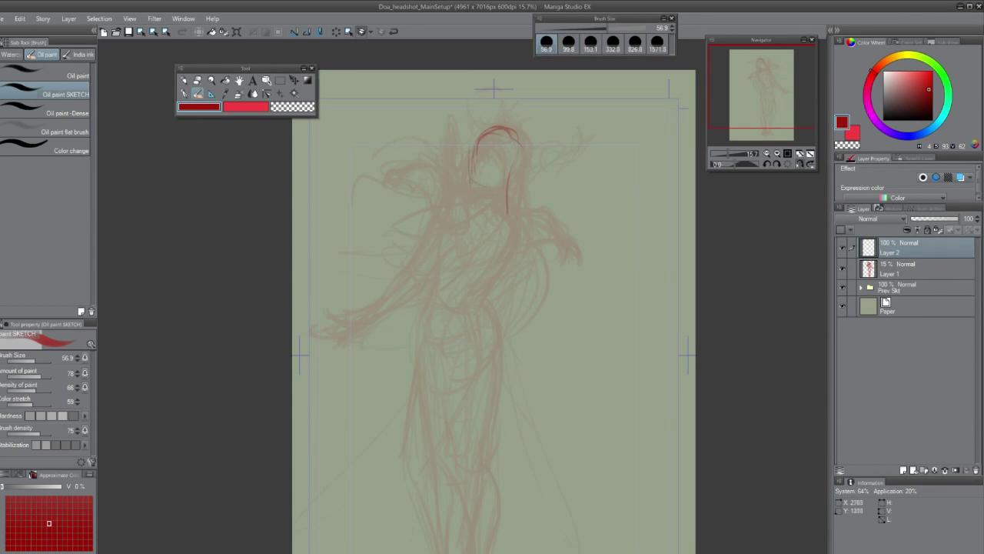
Step: Draw cleaner contours for the torso, hanging arm and hand, and the outer leg and foot on Layer 2
mouse_move(465, 183)
mouse_down()
mouse_move(523, 223)
mouse_move(473, 303)
mouse_up()
drag(501, 306, 475, 360)
drag(369, 400, 458, 212)
drag(476, 323, 486, 221)
drag(511, 216, 500, 358)
drag(503, 357, 488, 496)
drag(477, 492, 511, 501)
drag(500, 324, 520, 372)
drag(464, 223, 414, 318)
drag(471, 237, 406, 332)
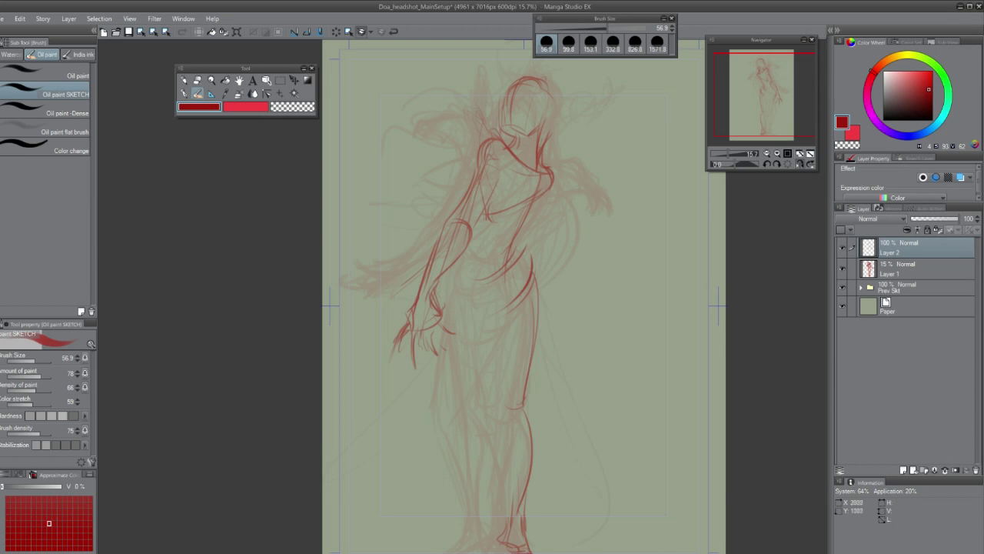
Step: Draw the waistband, hip curves and inner leg, and refine the hanging hand's fingers
drag(508, 338, 509, 292)
mouse_move(492, 267)
mouse_down()
mouse_move(455, 379)
mouse_move(503, 489)
mouse_up()
drag(500, 323, 486, 396)
drag(403, 273, 358, 321)
mouse_move(452, 282)
mouse_down()
mouse_move(449, 296)
mouse_move(495, 270)
mouse_up()
mouse_move(452, 292)
mouse_down()
mouse_move(512, 277)
mouse_move(438, 341)
mouse_up()
drag(467, 313, 463, 343)
scroll(508, 69, up, 2)
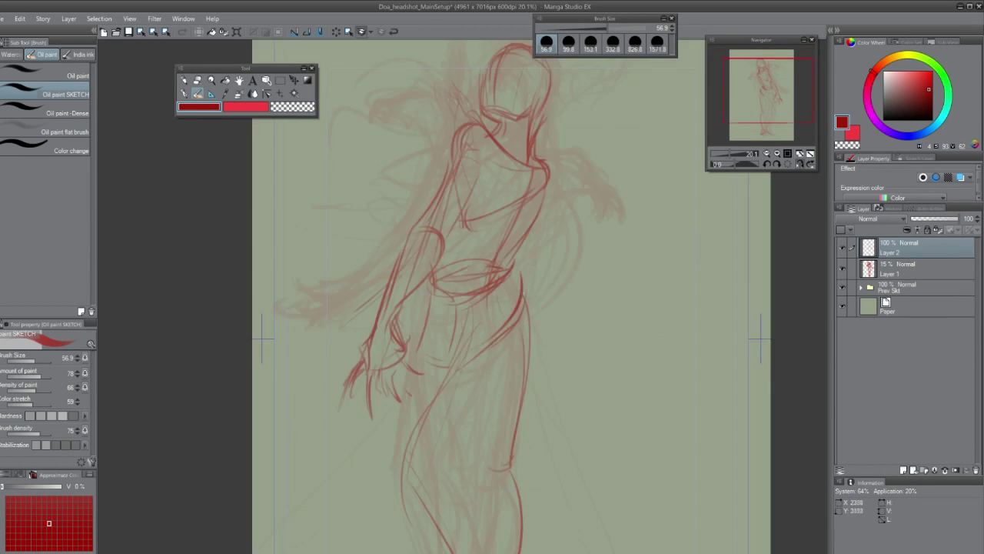
Step: Sketch the spiky shoulder ornament beside the neck, undoing two trial strokes before redrawing it
drag(450, 163, 445, 183)
drag(468, 129, 445, 203)
drag(461, 154, 484, 192)
key(ctrl+z)
key(ctrl+z)
drag(472, 132, 461, 179)
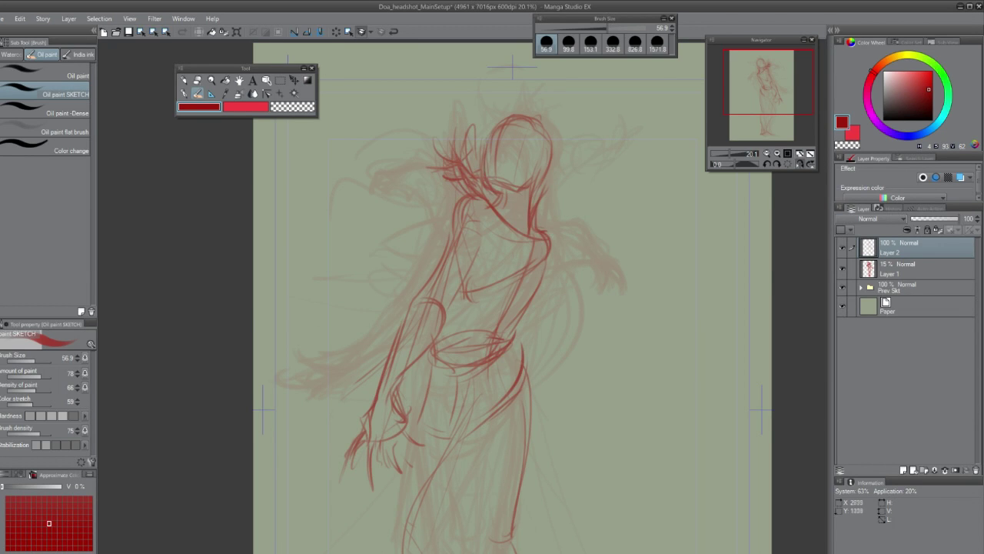
Step: Define the pelvis and draw both thighs, knees, lower legs and feet over the faded rough
drag(507, 308, 483, 291)
scroll(508, 307, down, 2)
drag(457, 245, 432, 345)
mouse_move(524, 209)
mouse_down()
mouse_move(483, 279)
mouse_move(523, 265)
mouse_up()
mouse_move(451, 307)
mouse_down()
mouse_move(484, 312)
mouse_move(458, 432)
mouse_up()
mouse_move(508, 342)
mouse_down()
mouse_move(499, 459)
mouse_move(458, 469)
mouse_up()
drag(507, 308, 509, 462)
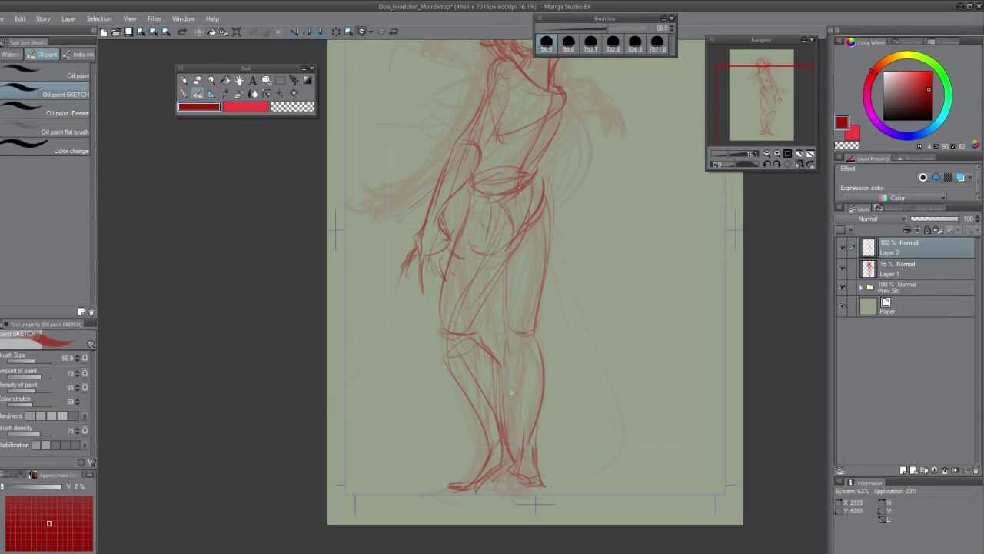
drag(507, 344, 514, 461)
Step: Draw the ear, collar and shoulder pieces, and sketch the projecting shapes on both sides of the shoulders
scroll(508, 307, up, 2)
drag(508, 307, 398, 265)
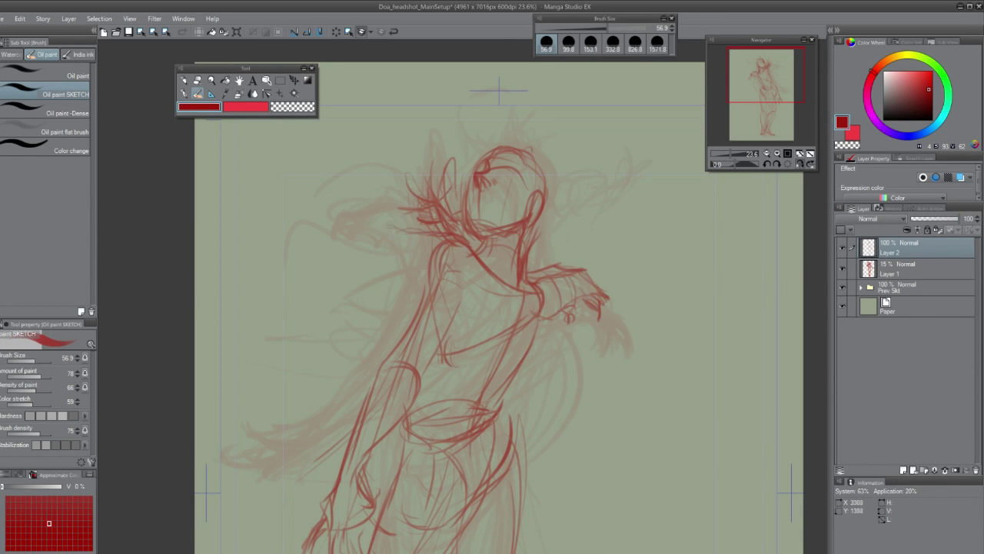
mouse_move(465, 247)
mouse_down()
mouse_move(477, 283)
mouse_move(435, 286)
mouse_up()
mouse_move(456, 282)
mouse_down()
mouse_move(484, 291)
mouse_move(478, 303)
mouse_up()
drag(482, 244, 517, 241)
drag(532, 247, 538, 260)
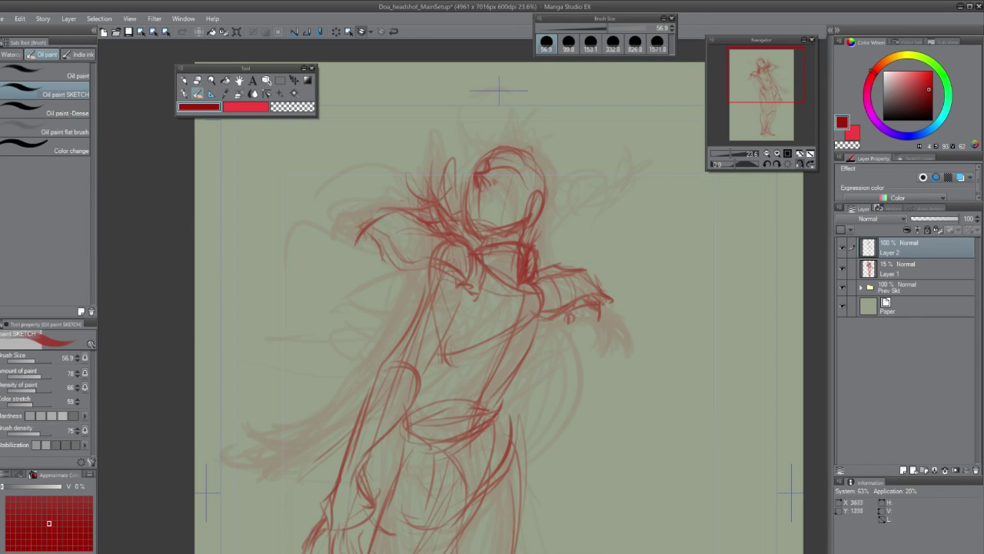
drag(402, 217, 362, 262)
Step: Thicken the torso's side contour from the armpit to the waist and add chest and rib lines
scroll(416, 308, up, 1)
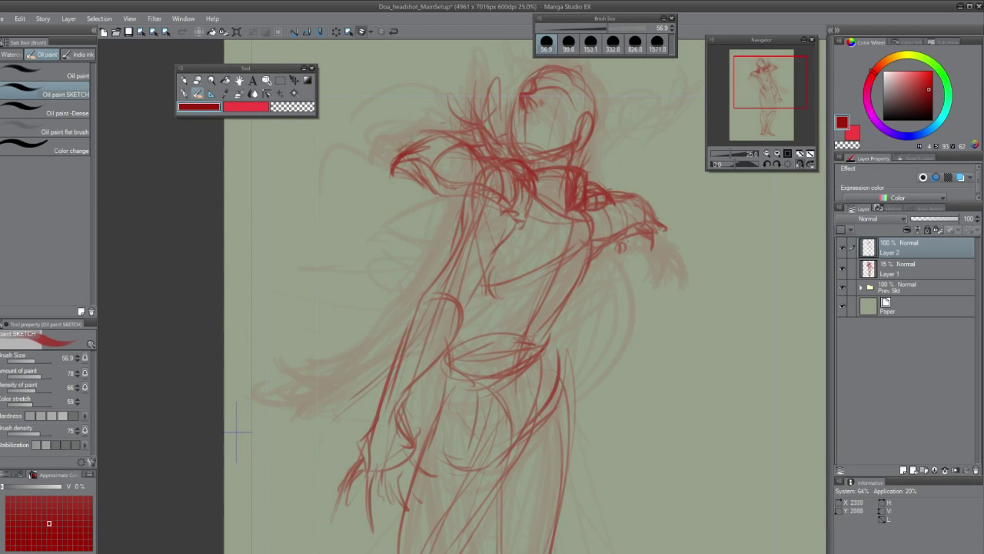
scroll(500, 307, down, 2)
scroll(523, 430, up, 1)
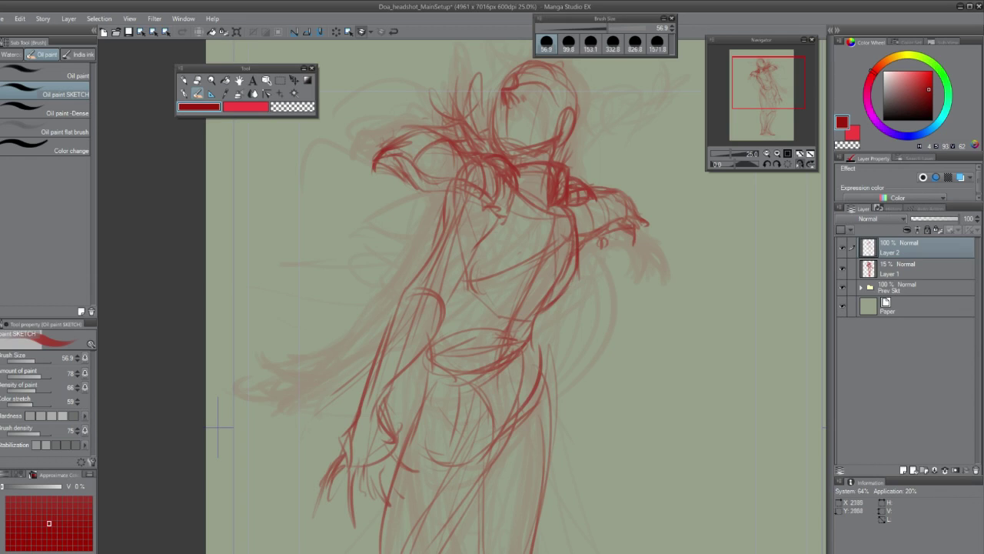
drag(569, 292, 517, 347)
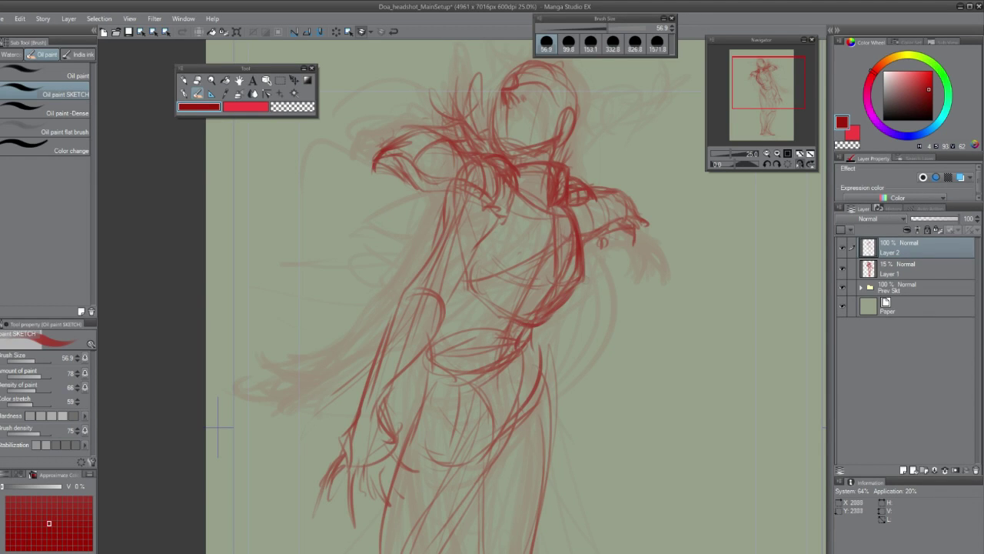
drag(549, 282, 570, 299)
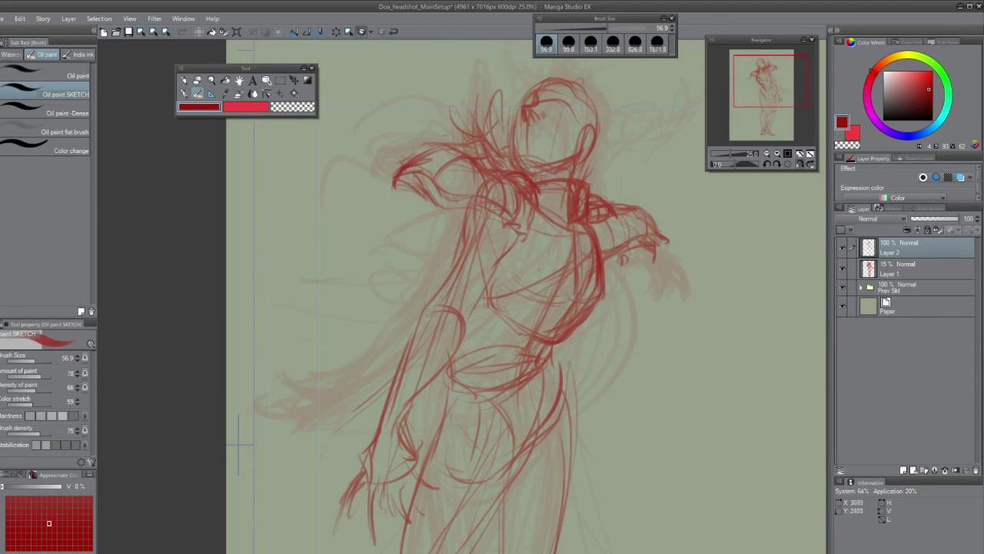
Step: Sketch a rounded elbow guard with a pointed tip on the hanging arm
drag(461, 275, 479, 331)
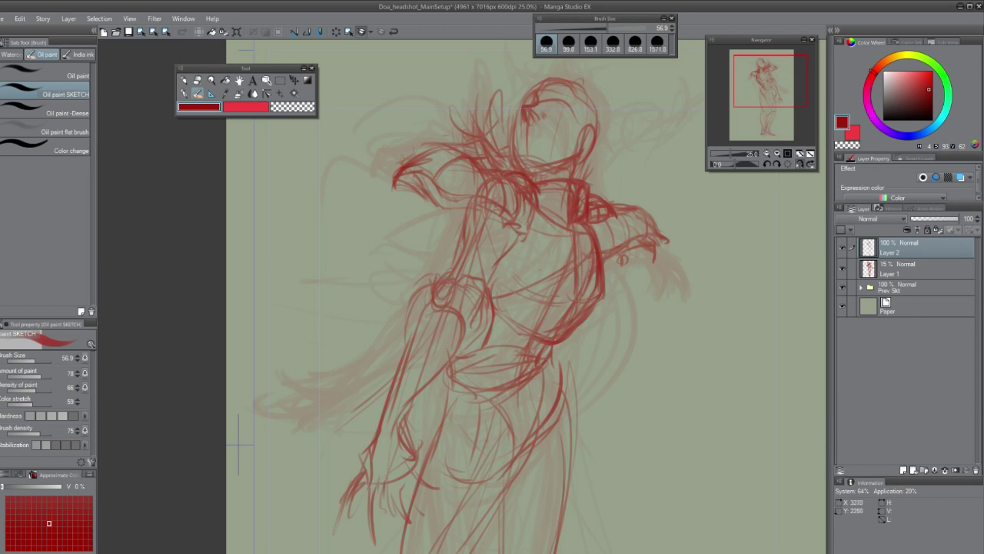
drag(452, 238, 406, 330)
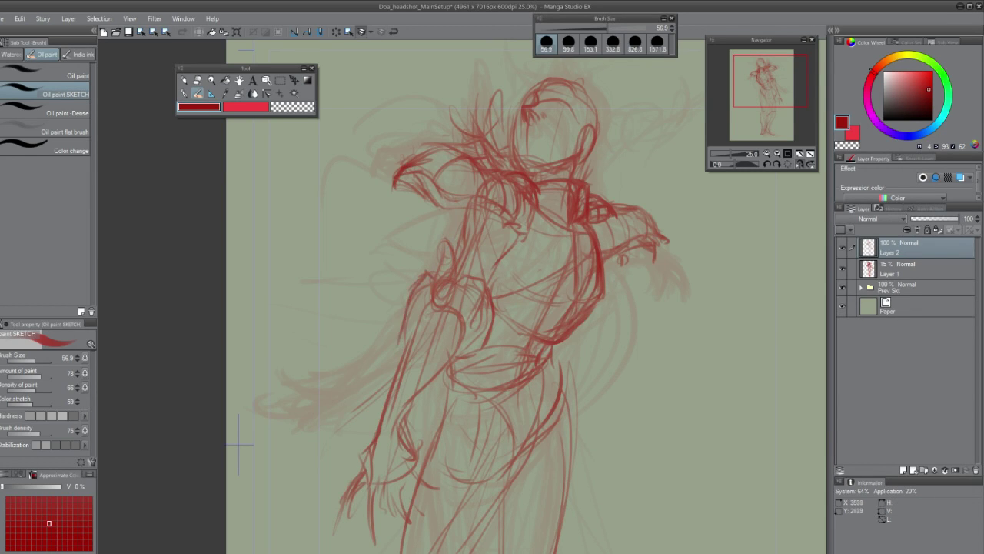
Step: Restate the hanging arm's contours around the elbow guard and down the outer forearm
drag(462, 307, 484, 230)
drag(497, 253, 489, 268)
drag(481, 158, 468, 197)
mouse_move(476, 230)
mouse_down()
mouse_move(503, 191)
mouse_move(443, 266)
mouse_up()
drag(492, 185, 446, 252)
drag(520, 199, 461, 298)
drag(450, 246, 430, 316)
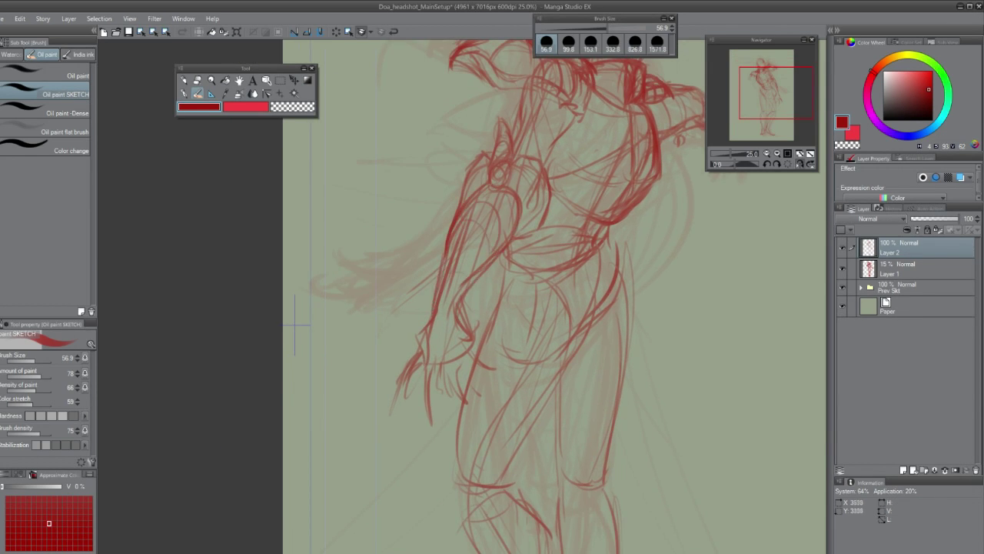
Step: Add a pointed guard along the hanging forearm and sharpen the hand's fingers into claws
drag(441, 267, 440, 288)
drag(464, 300, 475, 313)
drag(462, 256, 442, 299)
drag(449, 187, 438, 265)
drag(447, 195, 464, 266)
drag(424, 363, 397, 375)
drag(412, 369, 389, 420)
drag(436, 362, 452, 404)
drag(465, 319, 466, 376)
drag(422, 317, 417, 341)
Step: Switch to the Lighter pencil and darken the head's outline, jaw and brow curve
scroll(477, 230, up, 5)
scroll(476, 230, down, 3)
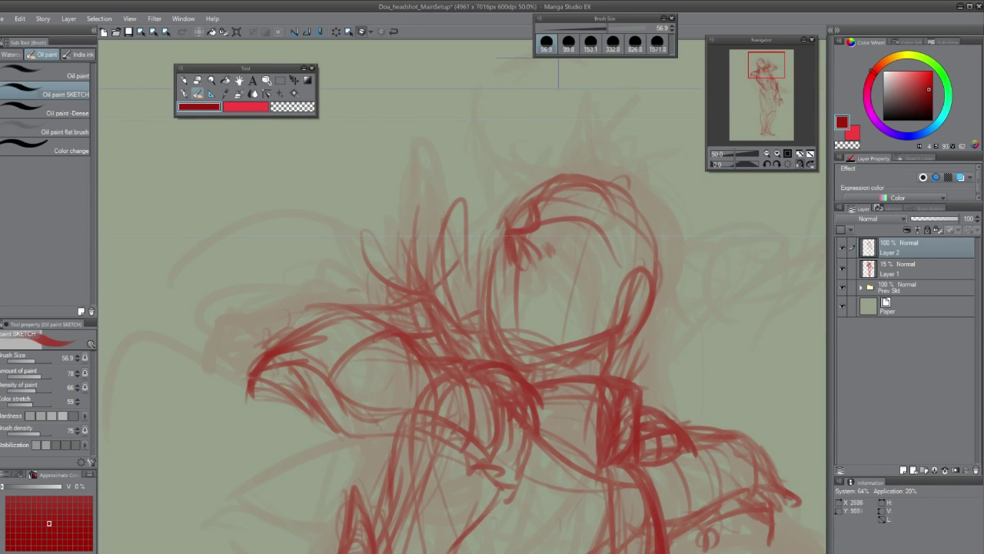
drag(467, 212, 469, 255)
drag(536, 210, 568, 201)
key(p)
drag(492, 197, 471, 220)
drag(535, 208, 566, 201)
mouse_move(484, 202)
mouse_down()
mouse_move(453, 313)
mouse_move(554, 341)
mouse_move(599, 266)
mouse_up()
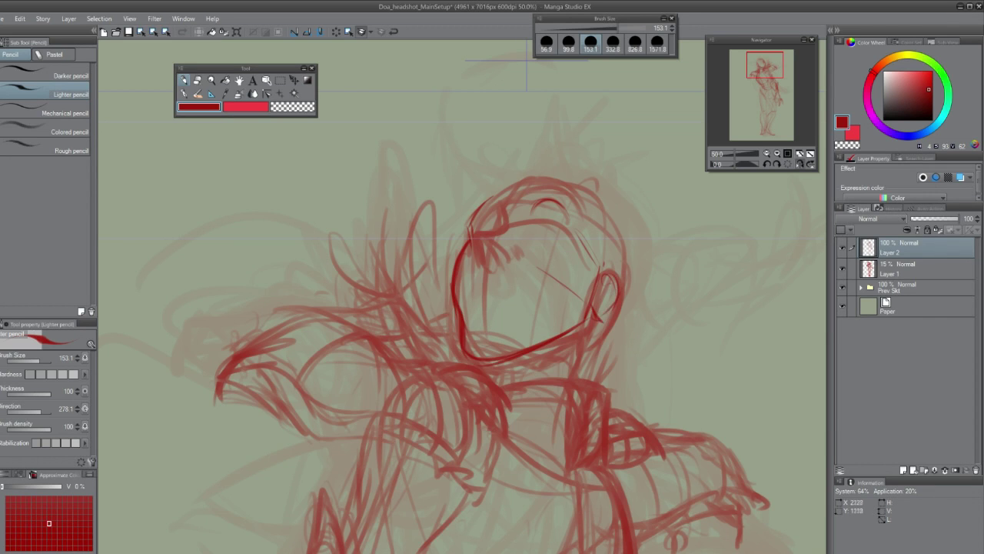
Step: Sketch the eyes, eyebrows and nose on the face, undoing the strokes that miss
scroll(461, 308, up, 2)
mouse_move(421, 235)
mouse_down()
mouse_move(365, 249)
mouse_move(420, 203)
mouse_up()
mouse_move(481, 215)
mouse_down()
mouse_move(461, 258)
mouse_move(461, 290)
mouse_up()
drag(439, 276, 447, 296)
key(ctrl+z)
key(ctrl+z)
drag(372, 245, 428, 226)
key(ctrl+z)
mouse_move(367, 206)
mouse_down()
mouse_move(422, 187)
mouse_move(438, 198)
mouse_up()
drag(460, 226, 485, 212)
mouse_move(489, 245)
mouse_down()
mouse_move(497, 269)
mouse_move(478, 296)
mouse_move(459, 301)
mouse_up()
drag(373, 247, 385, 235)
key(ctrl+z)
Step: Draw the smiling mouth with lips and chin mark, and reinforce the upper lines of the eyes
drag(462, 329, 497, 306)
key(ctrl+z)
mouse_move(394, 326)
mouse_down()
mouse_move(465, 335)
mouse_move(440, 333)
mouse_up()
drag(484, 324, 483, 343)
drag(445, 344, 495, 329)
drag(409, 329, 449, 346)
drag(473, 355, 489, 366)
drag(467, 337, 492, 312)
drag(373, 238, 418, 235)
drag(460, 247, 476, 241)
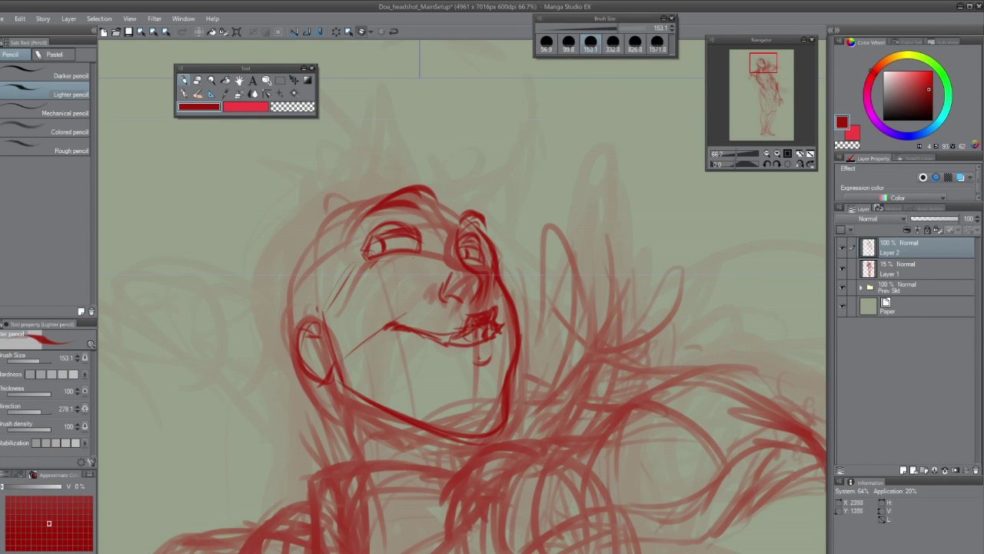
Step: Draw the neck lines below the ear and under the chin
drag(338, 341, 366, 397)
drag(324, 384, 343, 463)
drag(464, 442, 469, 476)
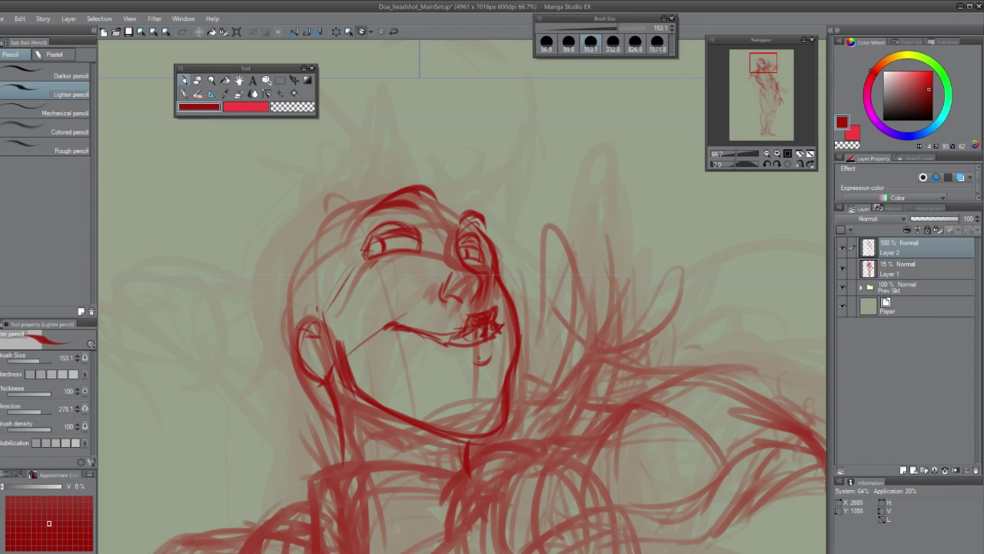
Step: Lighten the sketched eyes, mouth, jaw and ear with the Soft eraser
key(e)
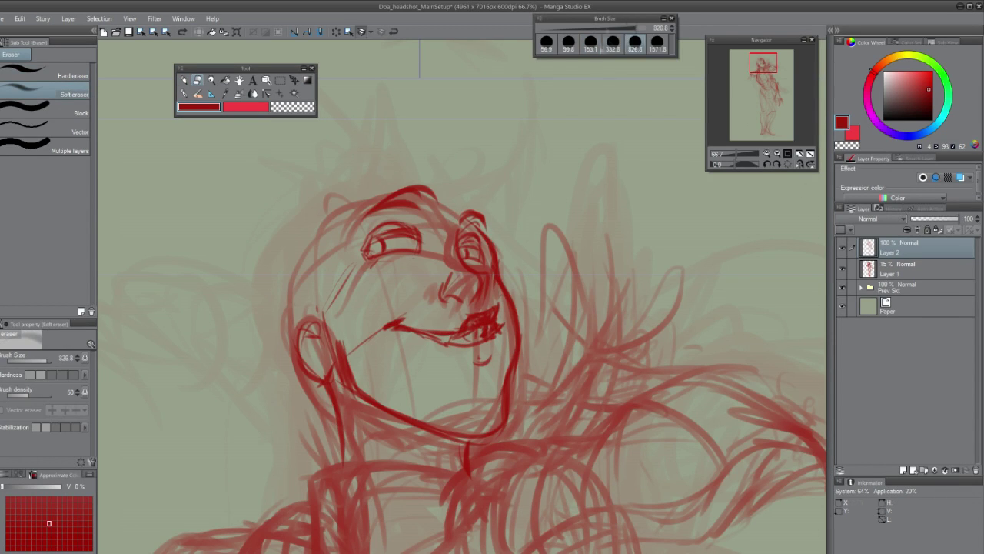
drag(477, 262, 362, 231)
drag(384, 322, 500, 415)
drag(300, 323, 354, 400)
Step: Redraw the far cheek and the jawline over the lightened face with the Lighter pencil
key(p)
drag(338, 289, 308, 412)
key(ctrl+z)
drag(496, 245, 519, 377)
drag(419, 230, 440, 211)
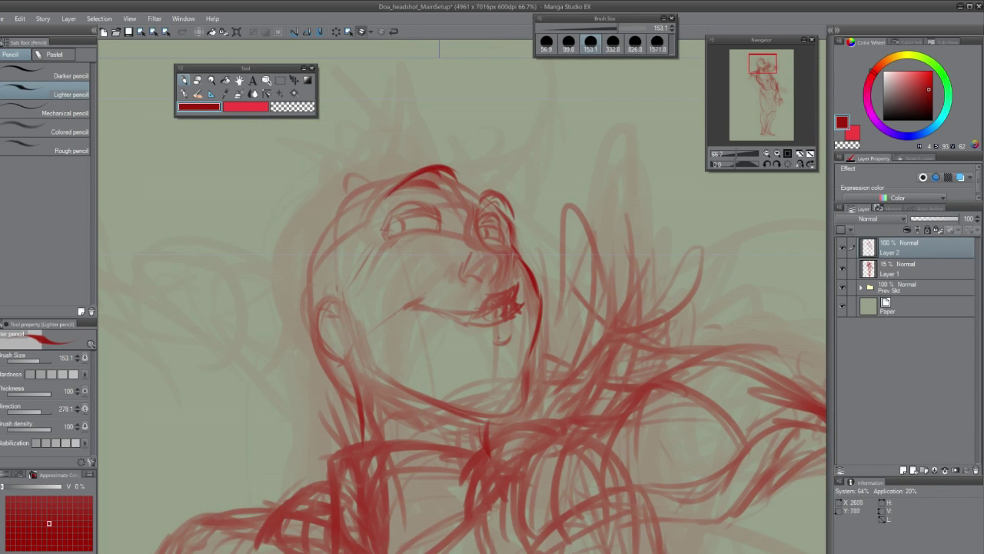
drag(515, 251, 541, 381)
mouse_move(353, 324)
mouse_down()
mouse_move(374, 377)
mouse_move(513, 414)
mouse_up()
drag(541, 312, 529, 419)
Step: Mark the cheek plane from the near eye to the chin and restate both neck lines
drag(360, 235, 443, 384)
drag(348, 348, 369, 443)
drag(442, 372, 462, 401)
drag(477, 419, 478, 464)
Step: Darken the eyebrow and near eye, and outline a larger skull around the head
mouse_move(386, 193)
mouse_down()
mouse_move(472, 176)
mouse_move(518, 224)
mouse_up()
drag(386, 235, 448, 219)
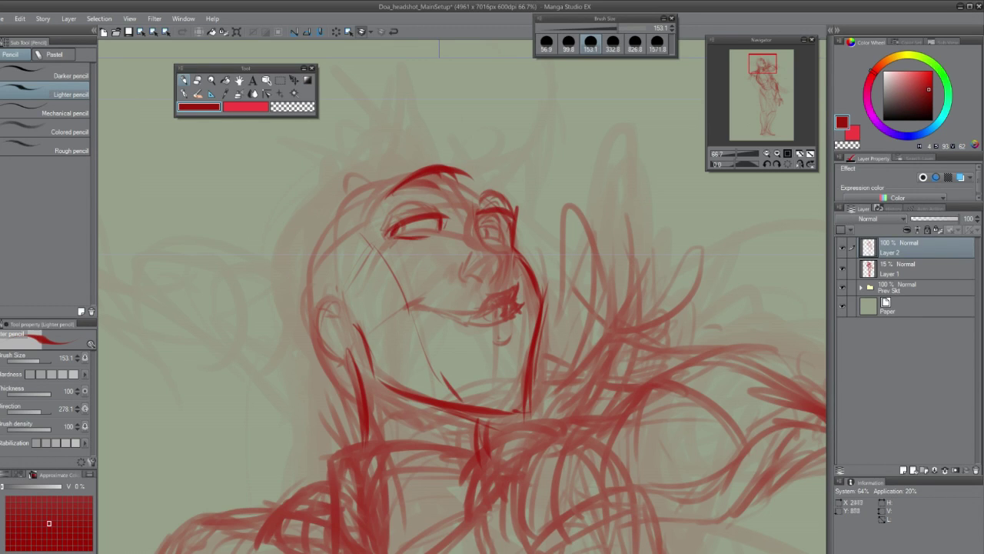
drag(383, 162, 457, 156)
drag(488, 175, 515, 208)
drag(346, 170, 308, 245)
mouse_move(301, 269)
mouse_down()
mouse_move(295, 330)
mouse_move(321, 343)
mouse_up()
Step: Define the far eye and the nose with its nostrils, undoing the surplus strokes
drag(477, 212, 497, 253)
drag(464, 254, 470, 279)
drag(498, 263, 504, 279)
key(ctrl+z)
key(ctrl+z)
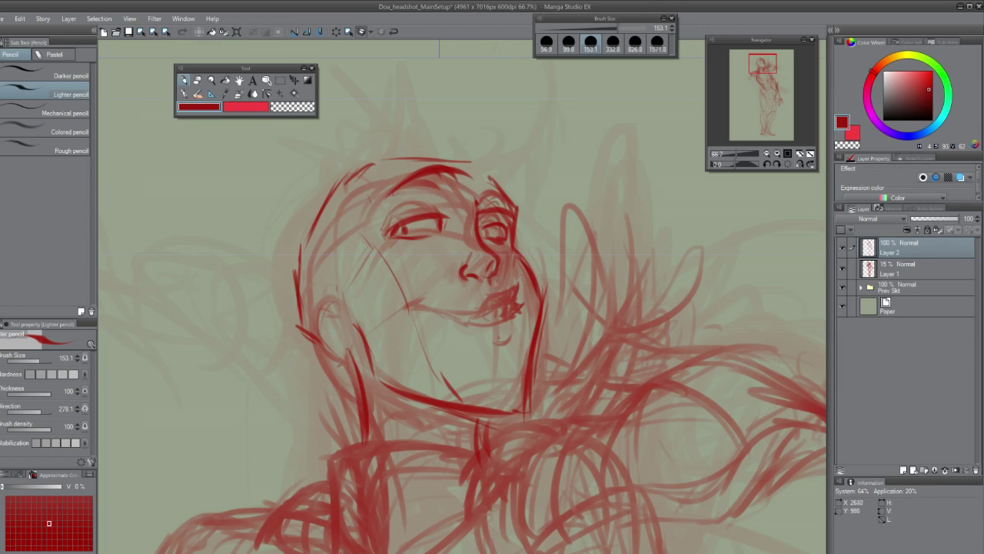
Step: Rework the lips and mouth line into a fuller smile, undoing the unwanted lip strokes
drag(516, 275, 492, 299)
drag(505, 286, 408, 309)
mouse_move(438, 318)
mouse_down()
mouse_move(504, 306)
mouse_move(515, 335)
mouse_up()
mouse_move(457, 346)
mouse_down()
mouse_move(517, 322)
mouse_move(509, 296)
mouse_up()
key(ctrl+z)
key(ctrl+z)
drag(457, 319, 499, 349)
drag(518, 320, 496, 343)
drag(469, 318, 504, 329)
key(ctrl+z)
key(ctrl+z)
key(ctrl+z)
key(ctrl+z)
Step: Refine the eye outlines and irises and strengthen the mouth
drag(386, 230, 414, 201)
mouse_move(444, 203)
mouse_down()
mouse_move(439, 229)
mouse_move(443, 206)
mouse_up()
drag(461, 308, 492, 277)
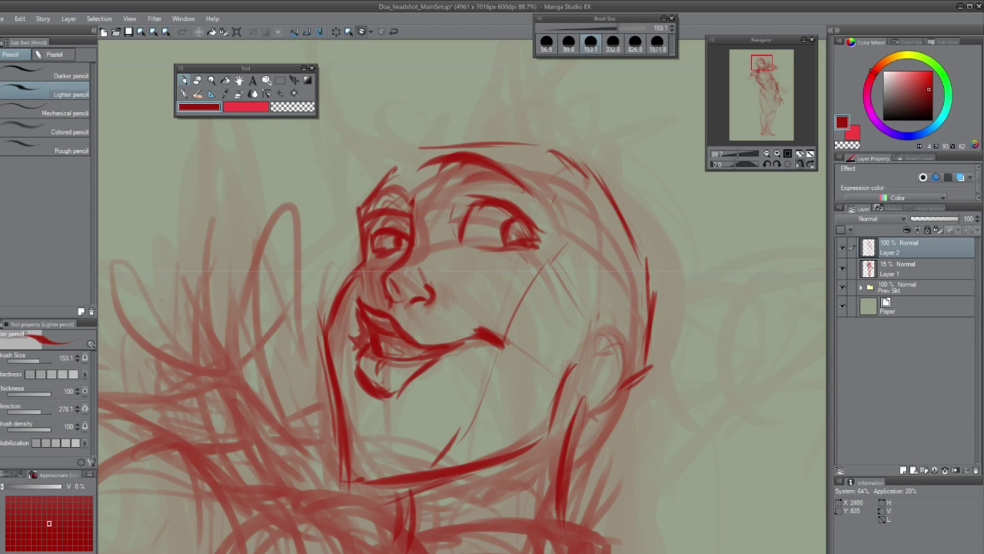
scroll(543, 350, down, 3)
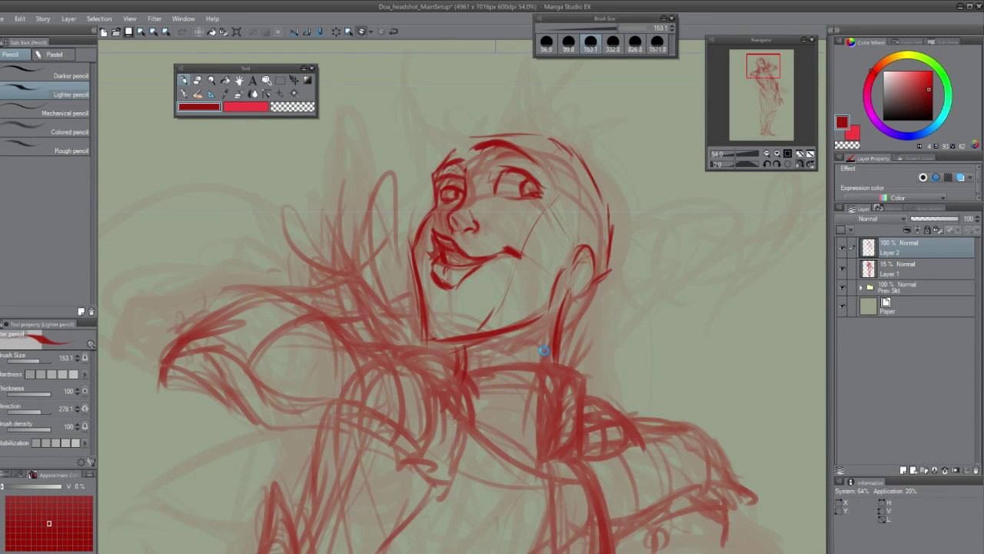
scroll(543, 350, up, 3)
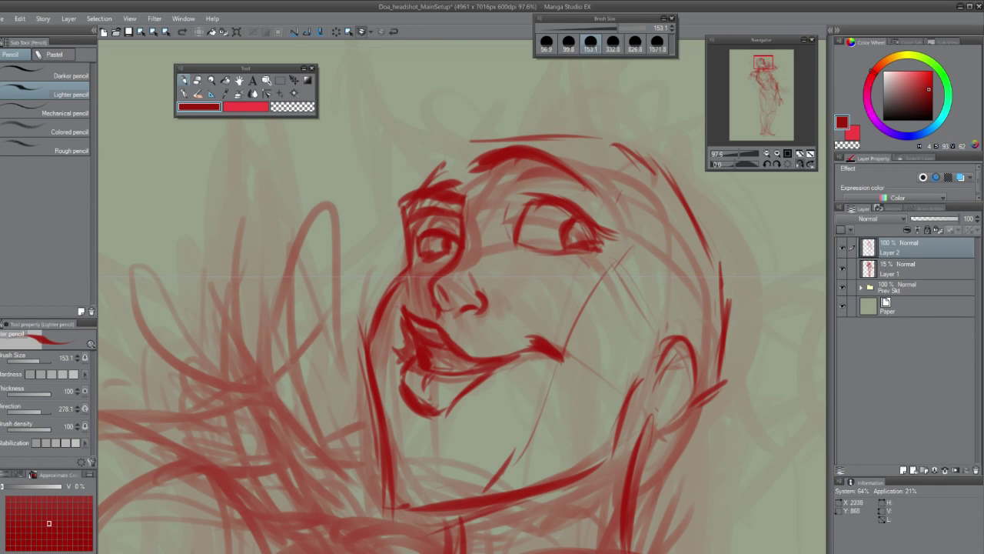
Step: Erase the stray lines above the far eye and redraw its eyebrow
key(e)
drag(404, 202, 461, 173)
key(p)
drag(389, 182, 446, 192)
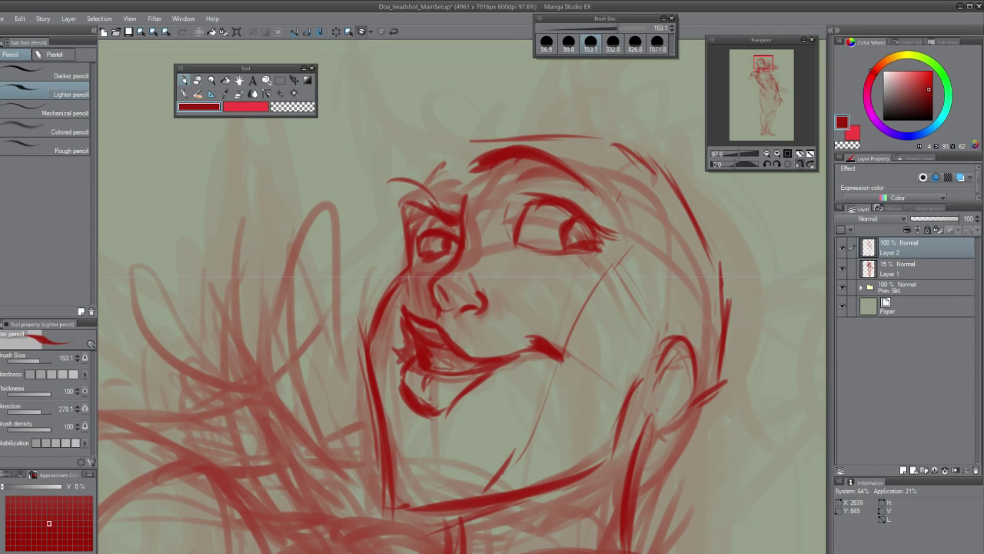
scroll(584, 283, down, 3)
scroll(584, 283, up, 3)
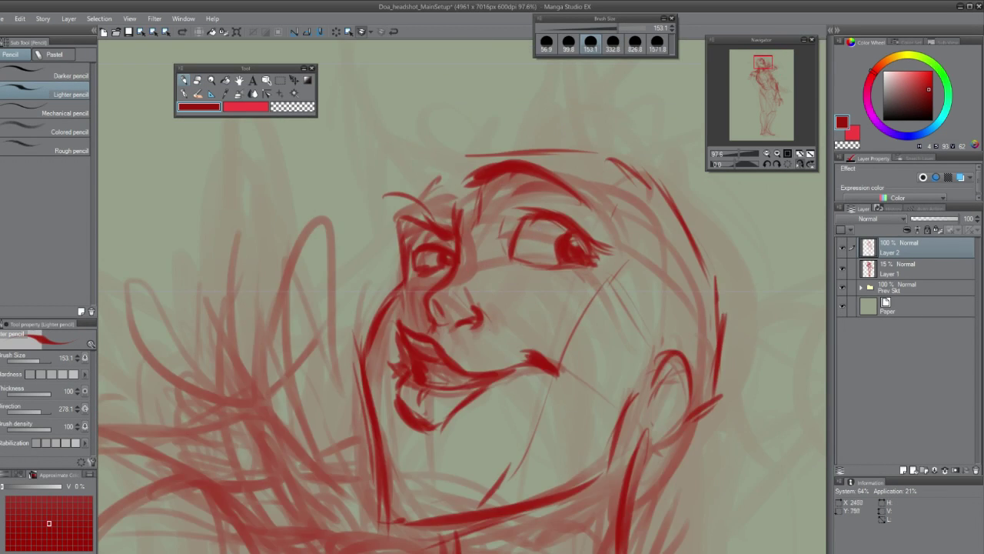
scroll(528, 88, down, 3)
scroll(527, 88, up, 3)
Step: Sketch a horn-like forehead ornament and the hair outline around the crown and sides of the head
scroll(527, 88, down, 3)
mouse_move(486, 143)
mouse_down()
mouse_move(497, 130)
mouse_move(531, 146)
mouse_up()
drag(576, 157, 592, 192)
drag(480, 144, 553, 119)
drag(462, 158, 484, 135)
mouse_move(557, 130)
mouse_down()
mouse_move(588, 185)
mouse_move(554, 231)
mouse_up()
mouse_move(492, 116)
mouse_down()
mouse_move(477, 161)
mouse_move(508, 152)
mouse_up()
mouse_move(481, 177)
mouse_down()
mouse_move(526, 97)
mouse_move(516, 126)
mouse_up()
drag(472, 181, 489, 163)
drag(490, 77, 466, 100)
drag(438, 193, 388, 311)
drag(549, 189, 515, 319)
Step: Sketch long strands of hair falling from the head behind the far shoulder
scroll(467, 104, down, 4)
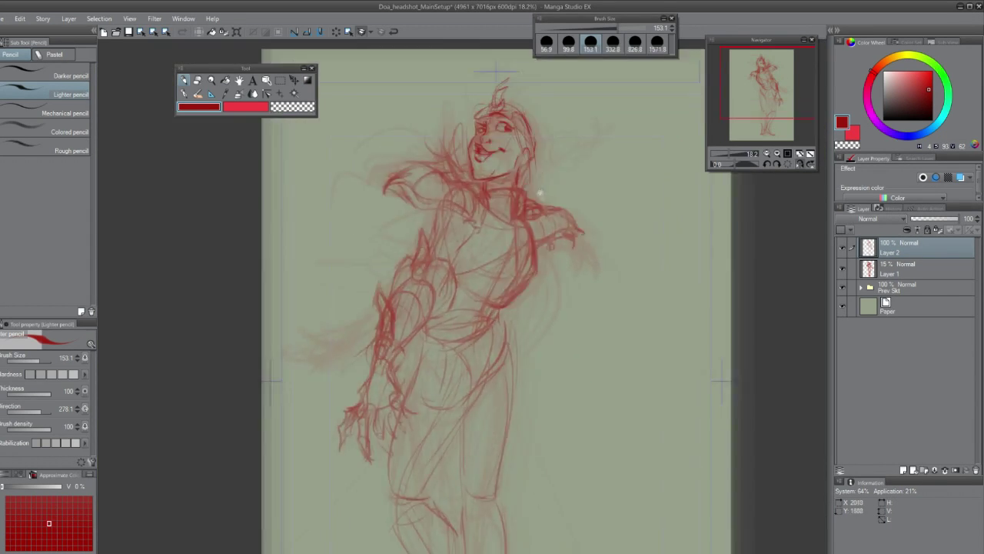
scroll(465, 115, up, 1)
drag(498, 208, 508, 275)
drag(477, 190, 492, 266)
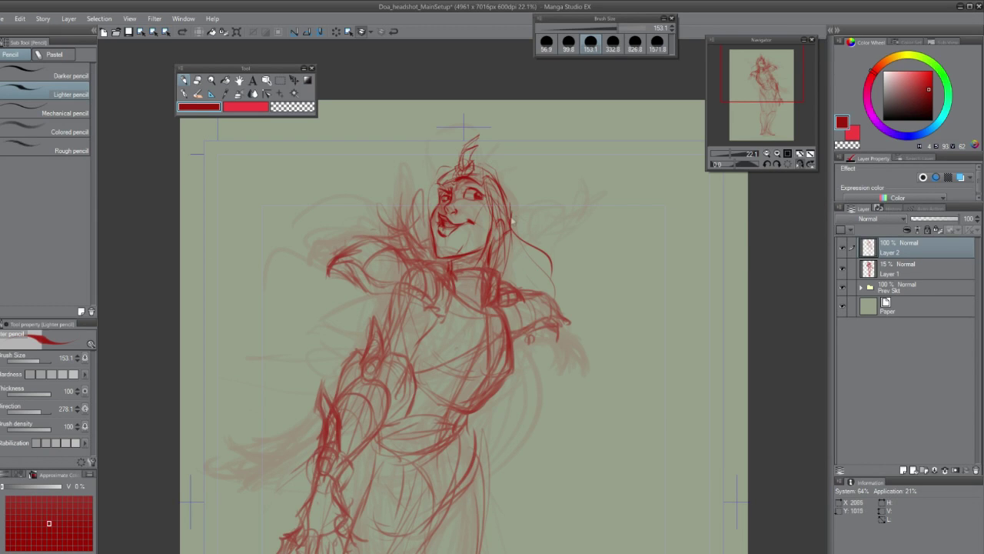
Step: Create a new layer above Layer 2 and name it "temp hair"
click(908, 470)
double_click(896, 252)
text(temp hair)
key(Return)
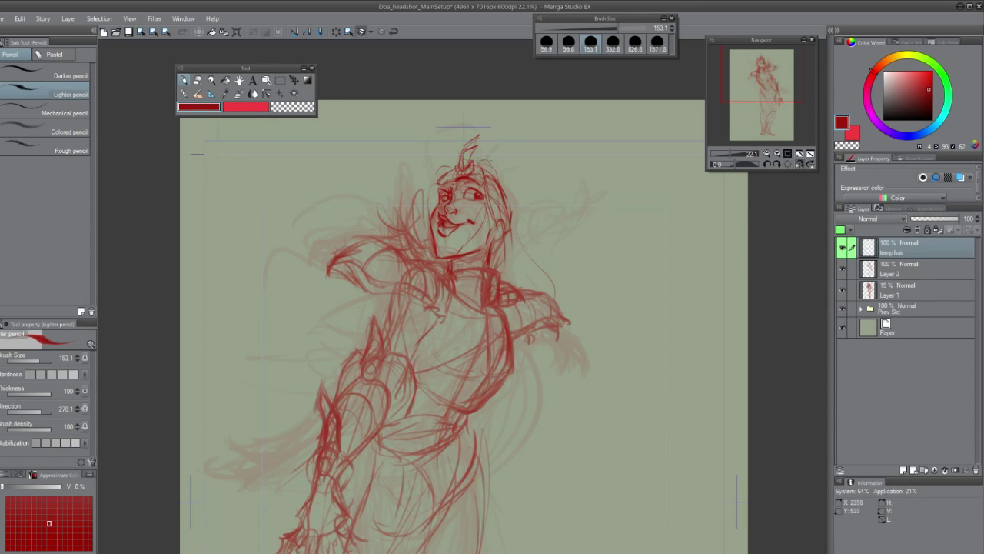
Step: Draw long, straight locks of hair framing the face and falling over the shoulder on the temp hair layer
mouse_move(485, 173)
mouse_down()
mouse_move(479, 283)
mouse_move(516, 290)
mouse_up()
drag(513, 238, 492, 373)
drag(496, 292, 470, 380)
scroll(465, 123, up, 5)
drag(485, 132, 456, 184)
drag(498, 151, 471, 200)
drag(415, 276, 499, 154)
Step: Return to Layer 2 and restate the upper and lower contours of the large raised shoulder piece
click(896, 269)
drag(485, 295, 465, 409)
drag(326, 225, 461, 273)
mouse_move(199, 274)
mouse_down()
mouse_move(380, 223)
mouse_move(472, 275)
mouse_up()
key(ctrl+z)
drag(330, 224, 429, 252)
drag(234, 253, 356, 223)
mouse_move(349, 228)
mouse_down()
mouse_move(419, 245)
mouse_move(481, 284)
mouse_move(503, 322)
mouse_move(524, 415)
mouse_up()
drag(334, 338, 449, 375)
Step: Draw two hooked claws with rounded bases at the outer end of the large shoulder piece
drag(182, 271, 230, 308)
drag(226, 297, 172, 321)
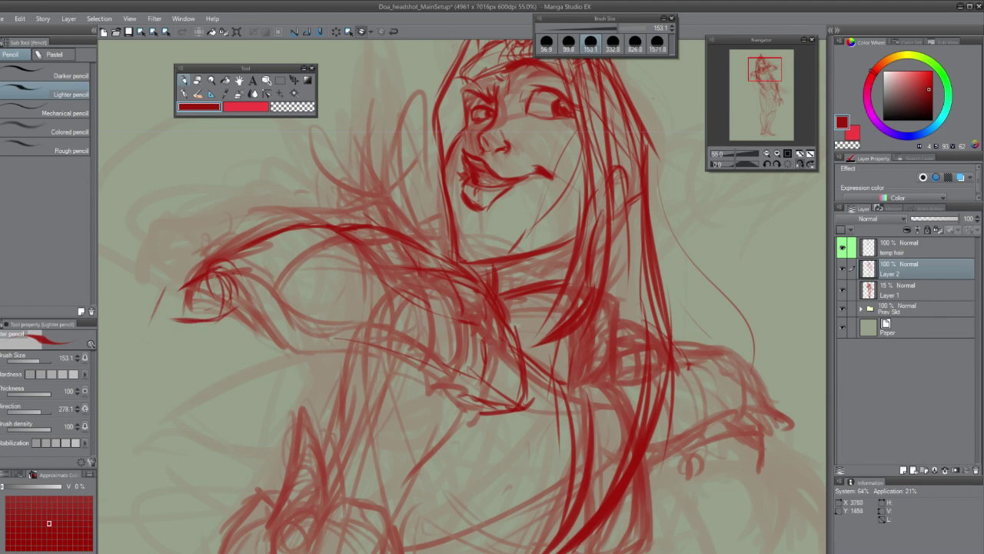
drag(186, 282, 137, 378)
drag(208, 318, 149, 348)
drag(173, 289, 145, 348)
drag(218, 323, 143, 365)
mouse_move(268, 341)
mouse_down()
mouse_move(294, 358)
mouse_move(336, 338)
mouse_move(251, 353)
mouse_move(279, 372)
mouse_move(239, 388)
mouse_up()
drag(247, 369, 297, 359)
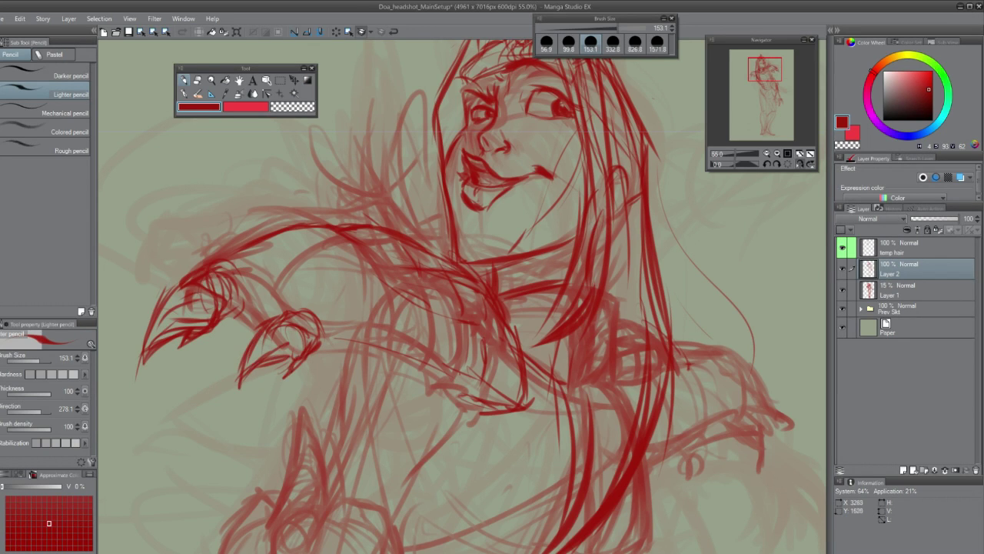
Step: Add two more hooked claws along the shoulder piece's lower edge toward the chest
drag(369, 329, 407, 430)
mouse_move(456, 372)
mouse_down()
mouse_move(502, 419)
mouse_move(479, 416)
mouse_move(476, 464)
mouse_up()
drag(461, 307, 418, 294)
Step: Darken the opposite shoulder piece's contour and draw two hooked claws along its lower edge
drag(630, 334, 750, 408)
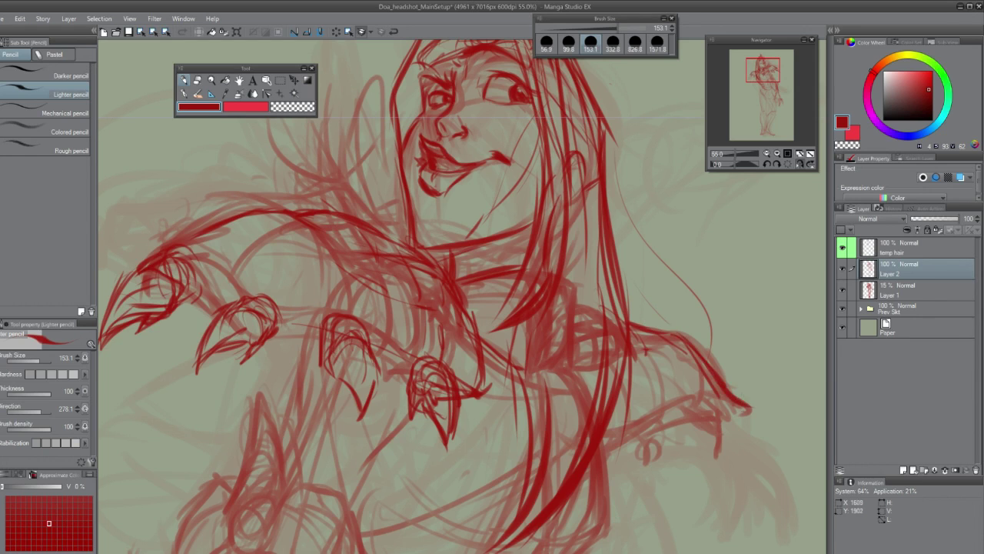
mouse_move(604, 448)
mouse_down()
mouse_move(740, 407)
mouse_move(731, 427)
mouse_up()
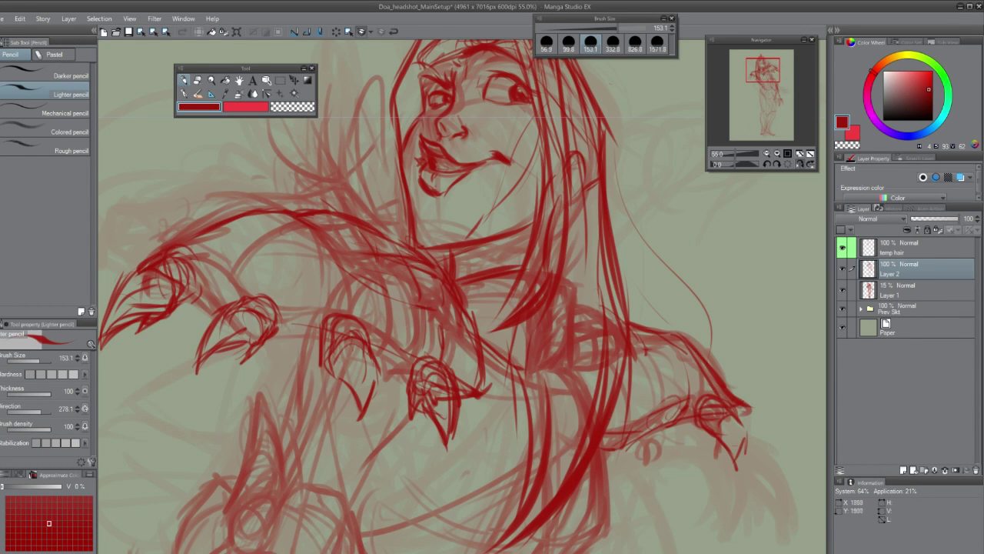
key(ctrl+z)
mouse_move(646, 430)
mouse_down()
mouse_move(677, 409)
mouse_move(692, 478)
mouse_up()
drag(663, 437, 693, 477)
key(ctrl+minus)
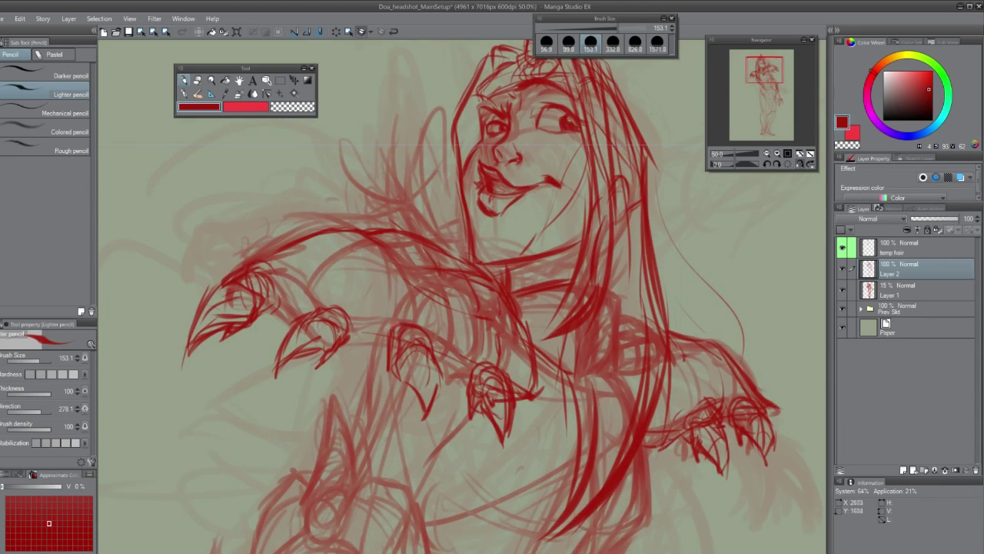
Step: Group temp hair, Layer 2 and Layer 1 together in a new layer folder
key(ctrl+g)
drag(899, 285, 899, 273)
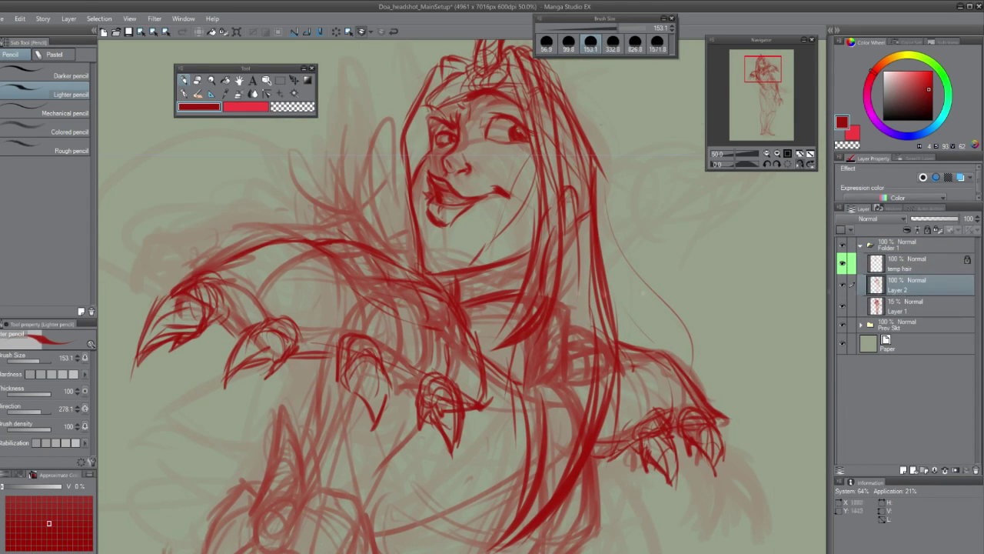
scroll(461, 296, up, 3)
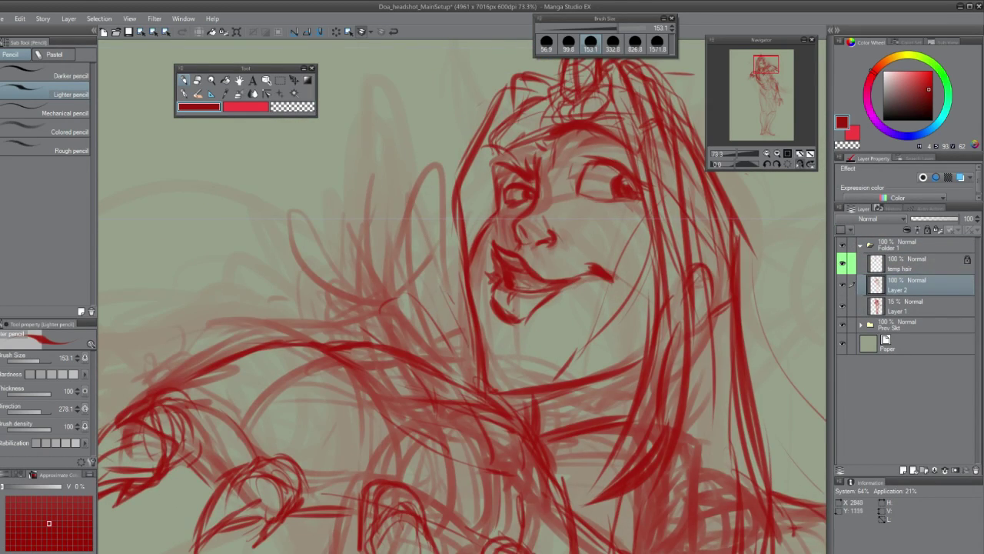
Step: Sketch two tall curved spikes rising behind the large shoulder piece beside the face
drag(469, 239, 400, 353)
drag(384, 223, 419, 362)
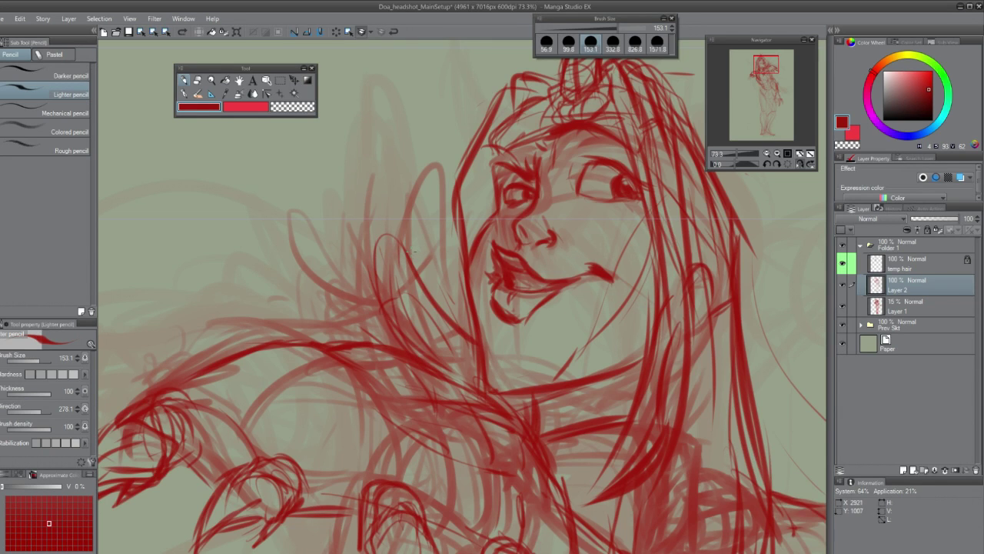
scroll(411, 249, down, 4)
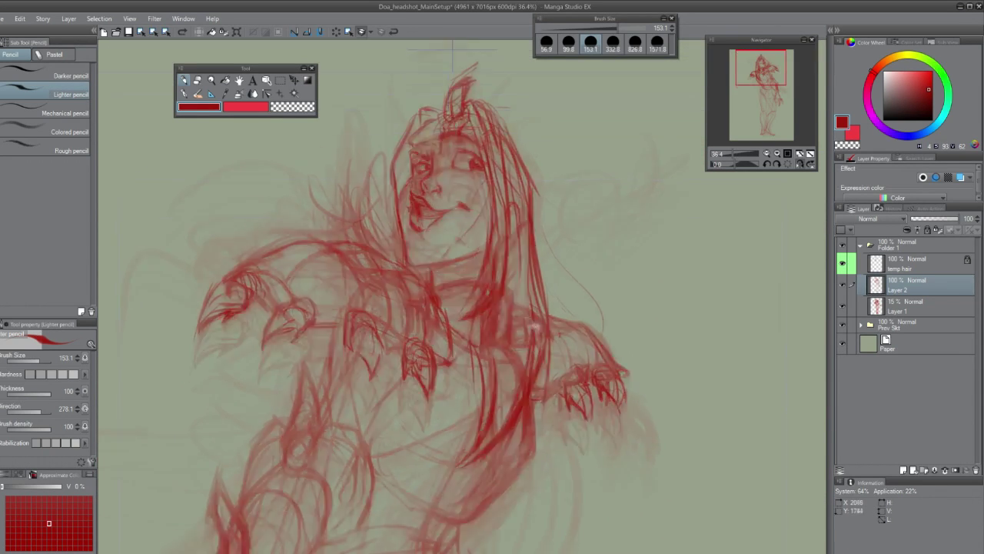
scroll(439, 330, up, 2)
scroll(346, 230, down, 2)
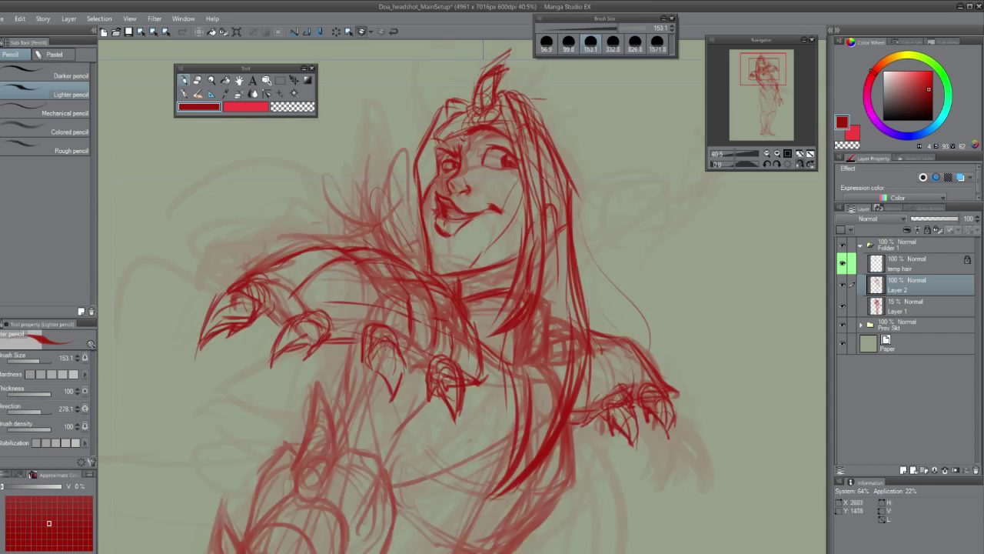
scroll(462, 292, down, 2)
Step: Create a black G-pen ink layer above Folder 1 and fade the folder's sketch to 17% opacity
key(ctrl+shift+n)
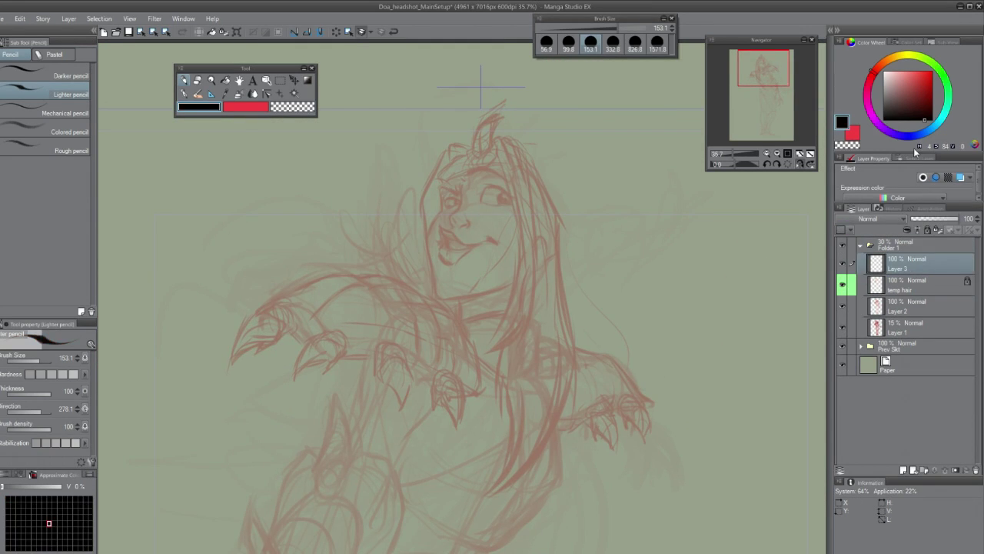
scroll(481, 230, up, 4)
drag(907, 262, 907, 244)
key(p)
Step: Ink both eyebrows, the wide eye's upper lid and the nose profile in black with a 29.7 brush
mouse_move(389, 243)
mouse_down()
mouse_move(443, 250)
mouse_move(431, 227)
mouse_up()
key(ctrl+z)
key(ctrl+z)
key(bracketleft)
mouse_move(461, 199)
mouse_down()
mouse_move(537, 174)
mouse_move(567, 194)
mouse_up()
drag(499, 243, 579, 258)
drag(440, 223, 419, 300)
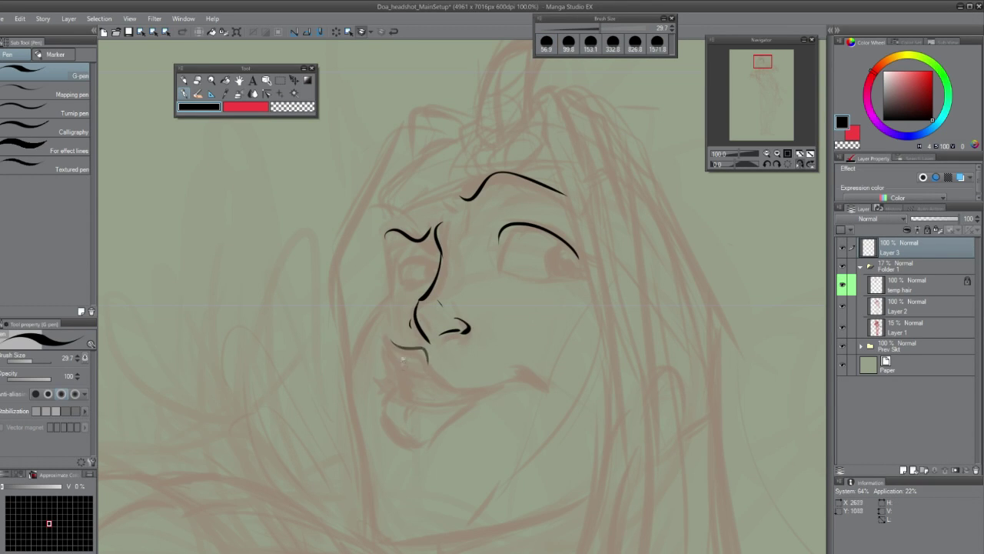
Step: Undo the first lip line, mirror the canvas view and ink the smirking mouth with its upper and lower lips
key(ctrl+z)
key(h)
mouse_move(534, 349)
mouse_down()
mouse_move(523, 373)
mouse_move(438, 393)
mouse_up()
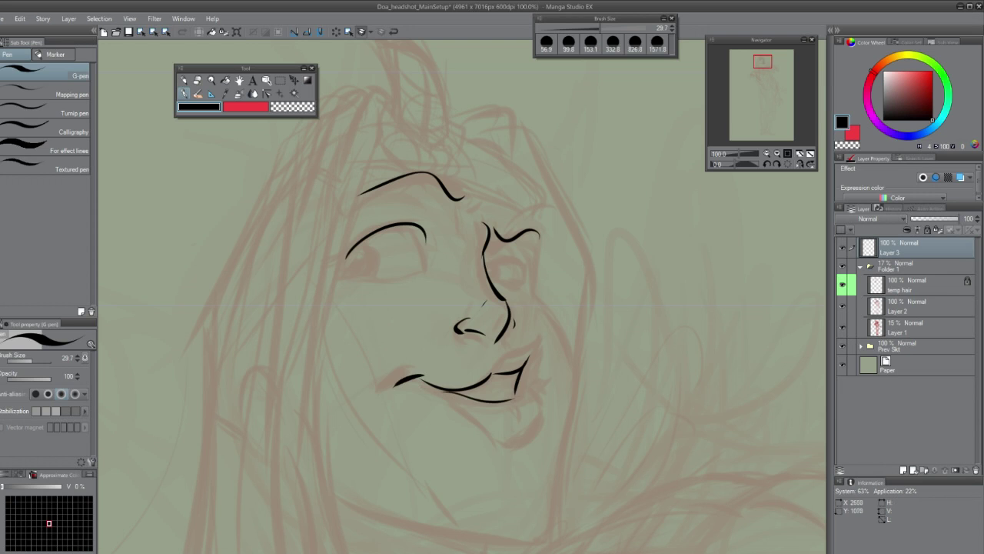
drag(515, 405, 520, 425)
drag(454, 390, 538, 427)
scroll(515, 351, up, 2)
drag(552, 329, 531, 372)
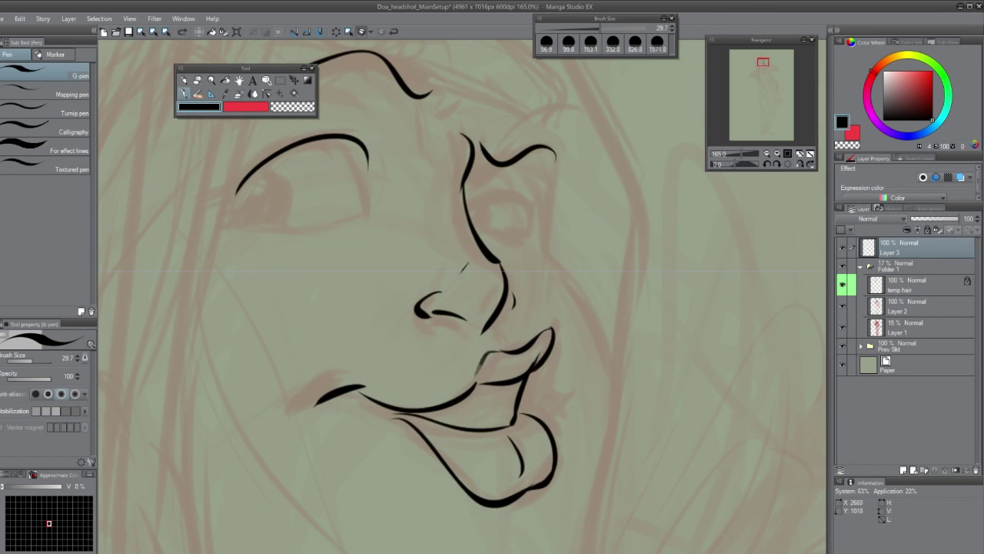
Step: Ink the wide eye's full outline with its lashes, inner corner and lower lid
scroll(462, 308, up, 1)
drag(436, 228, 467, 323)
mouse_move(307, 326)
mouse_down()
mouse_move(385, 342)
mouse_move(475, 315)
mouse_up()
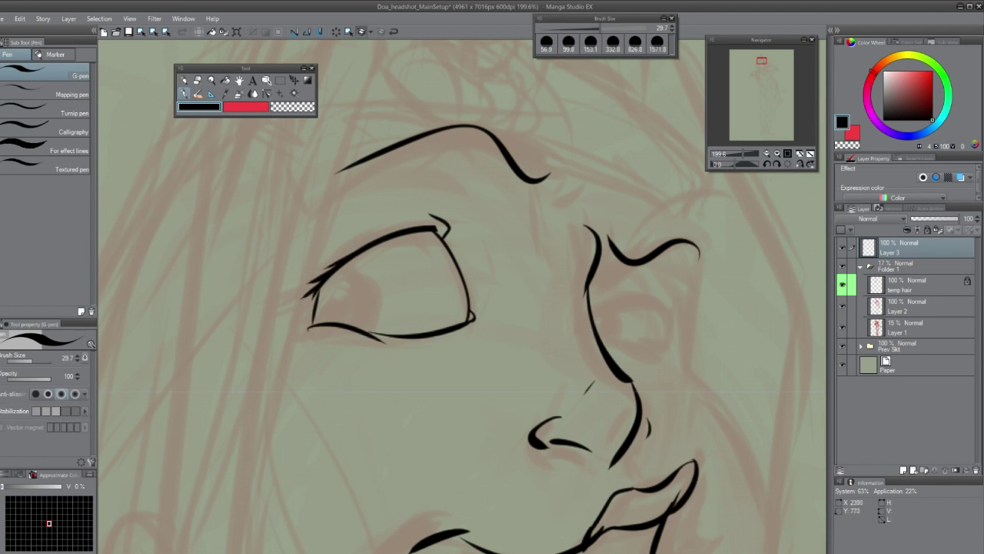
Step: Ink the narrowed eye with its lids and iris, and add the iris curve to the wide eye
mouse_move(599, 329)
mouse_down()
mouse_move(524, 319)
mouse_move(582, 321)
mouse_up()
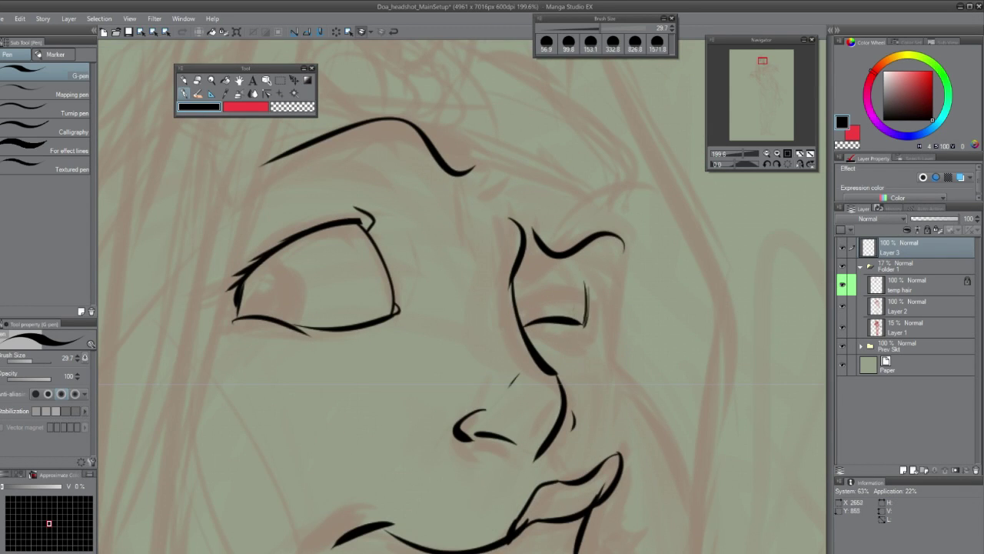
drag(514, 296, 608, 298)
drag(567, 267, 586, 296)
drag(532, 294, 526, 323)
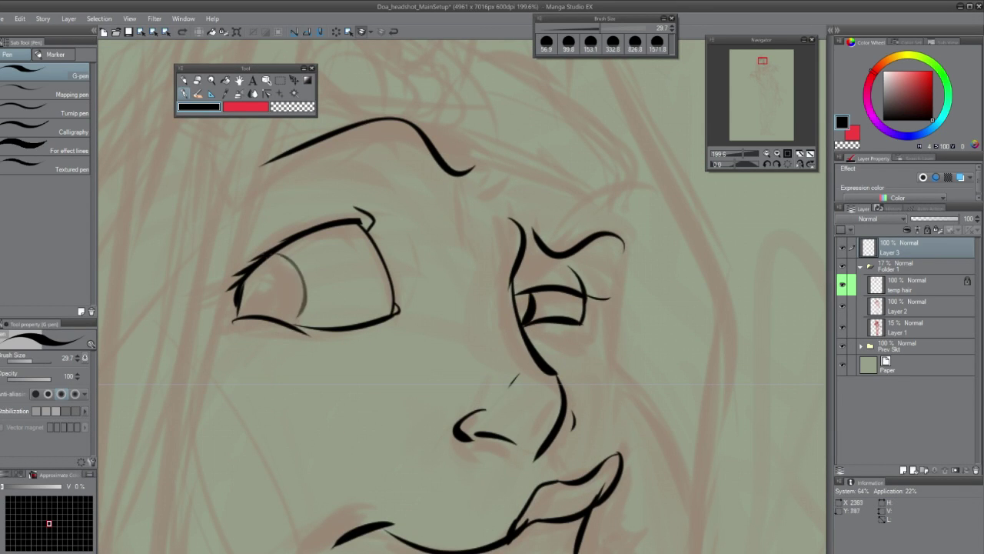
drag(306, 254, 286, 326)
drag(461, 307, 436, 322)
Step: Erase the wavy eyebrow over the narrowed eye and redraw it as a straighter, lowered brow
key(e)
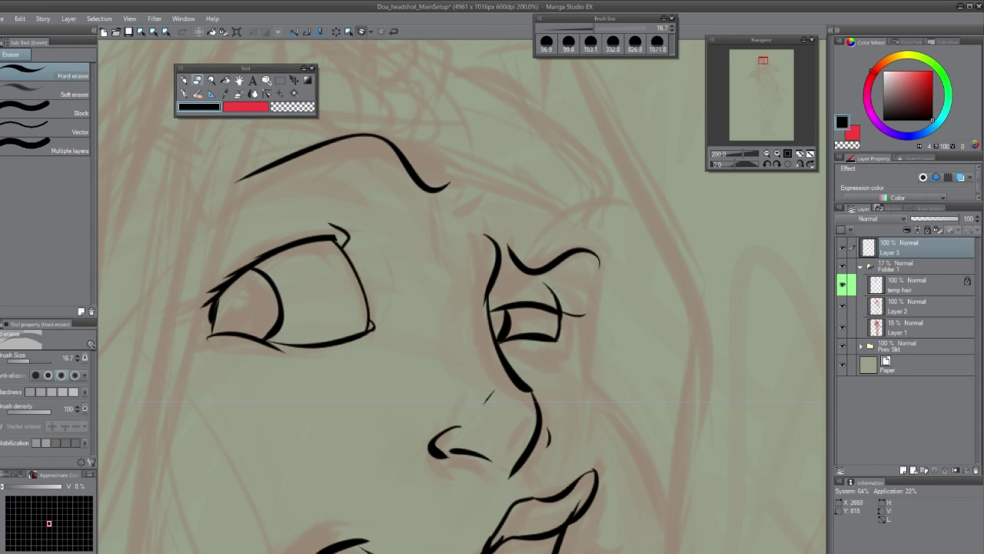
drag(510, 253, 604, 275)
key(p)
drag(510, 295, 615, 264)
scroll(538, 289, down, 5)
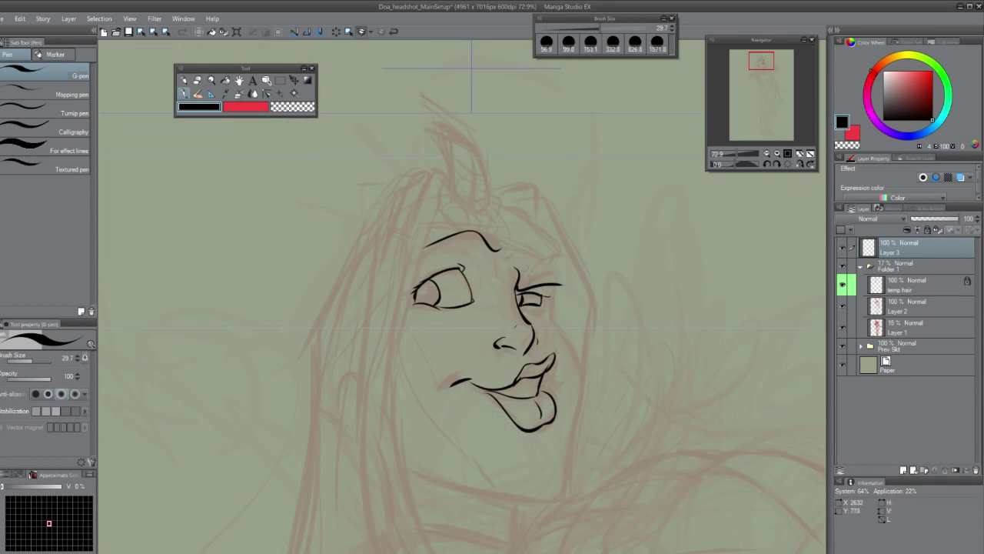
Step: Ink the brow ridge and temple contour beside the narrowed eye
scroll(477, 246, up, 5)
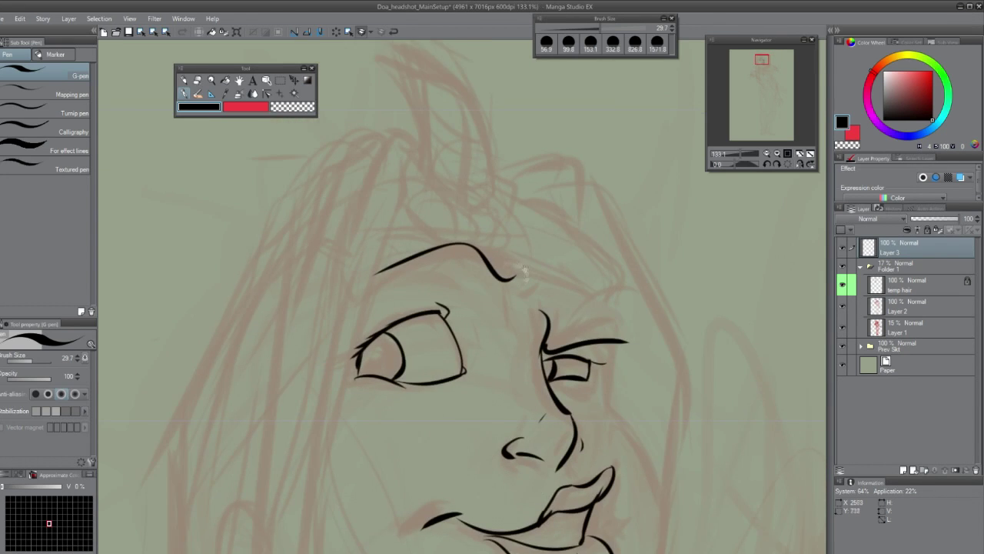
key(e)
key(p)
scroll(461, 296, up, 1)
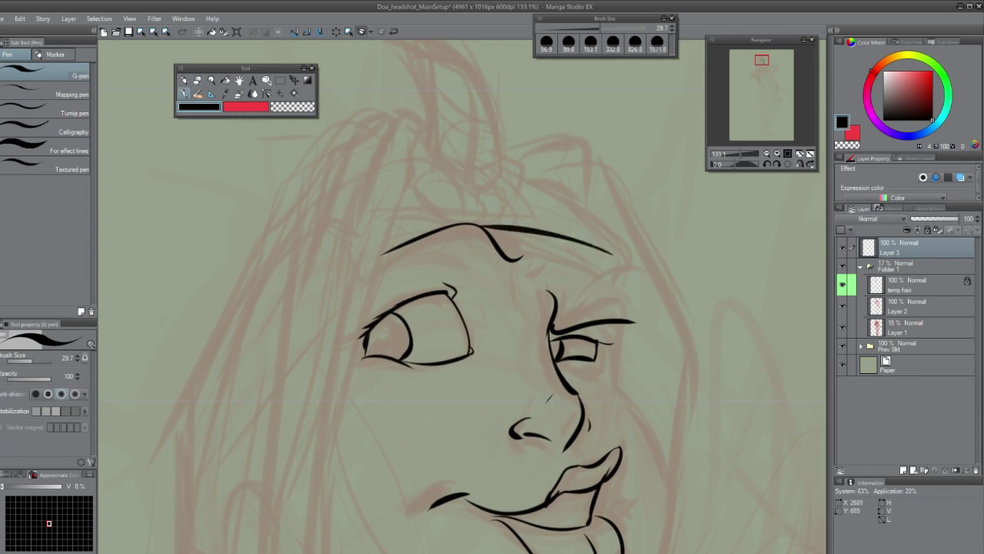
mouse_move(493, 185)
mouse_down()
mouse_move(541, 235)
mouse_move(532, 315)
mouse_up()
drag(534, 314, 527, 226)
Step: Ink the far cheek down to the chin and the jawline, undoing the strokes that miss the sketch
scroll(538, 292, down, 2)
mouse_move(522, 181)
mouse_down()
mouse_move(565, 296)
mouse_move(544, 445)
mouse_up()
drag(268, 395, 423, 461)
drag(361, 450, 538, 464)
key(ctrl+z)
mouse_move(378, 454)
mouse_down()
mouse_move(538, 464)
mouse_move(572, 435)
mouse_up()
key(h)
mouse_move(470, 462)
mouse_down()
mouse_move(553, 446)
mouse_move(648, 409)
mouse_move(418, 460)
mouse_move(379, 446)
mouse_up()
key(ctrl+z)
key(ctrl+z)
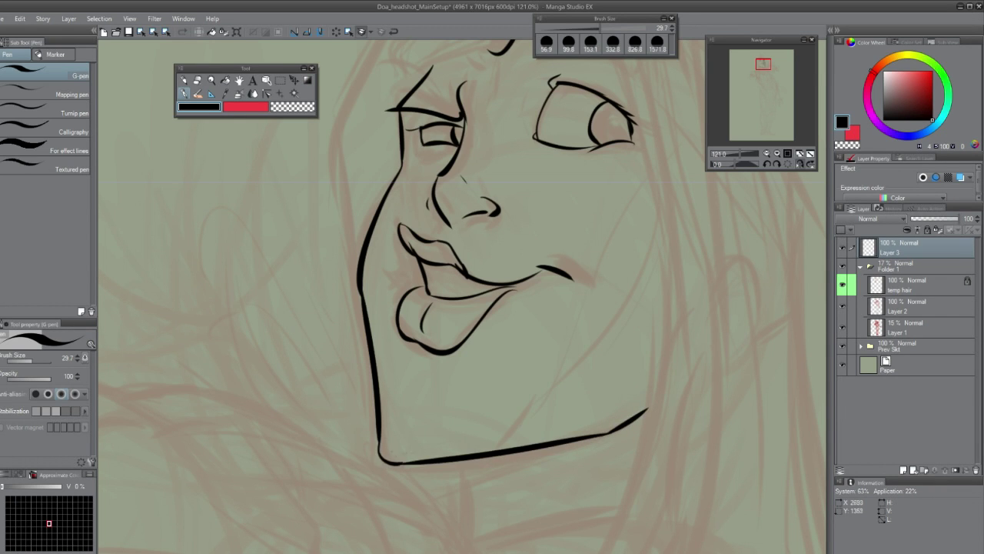
Step: Ink the front of the neck, add frown creases between the brows and thicken the raised eyebrow
scroll(461, 292, up, 5)
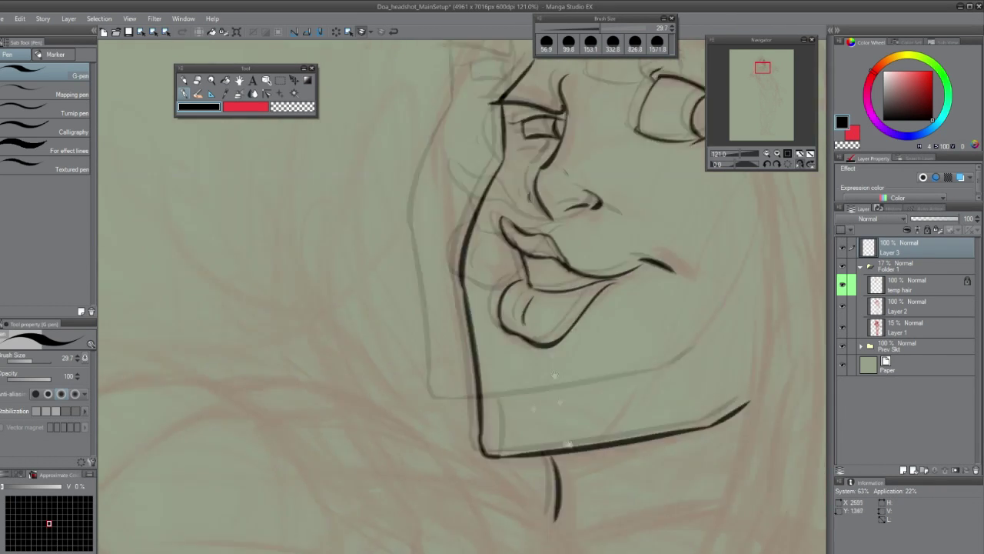
scroll(461, 292, up, 4)
drag(461, 257, 554, 194)
mouse_move(461, 308)
mouse_down()
mouse_move(484, 308)
mouse_move(465, 352)
mouse_move(487, 400)
mouse_up()
drag(539, 384, 576, 338)
drag(421, 295, 444, 377)
scroll(452, 171, down, 8)
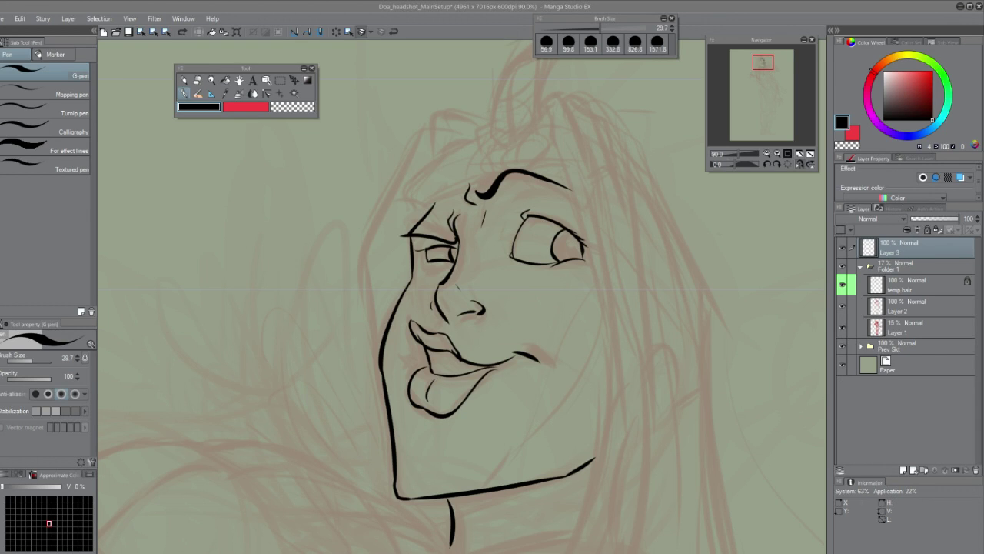
Step: Ink the angular headband contour along the far side of the forehead
drag(461, 307, 451, 303)
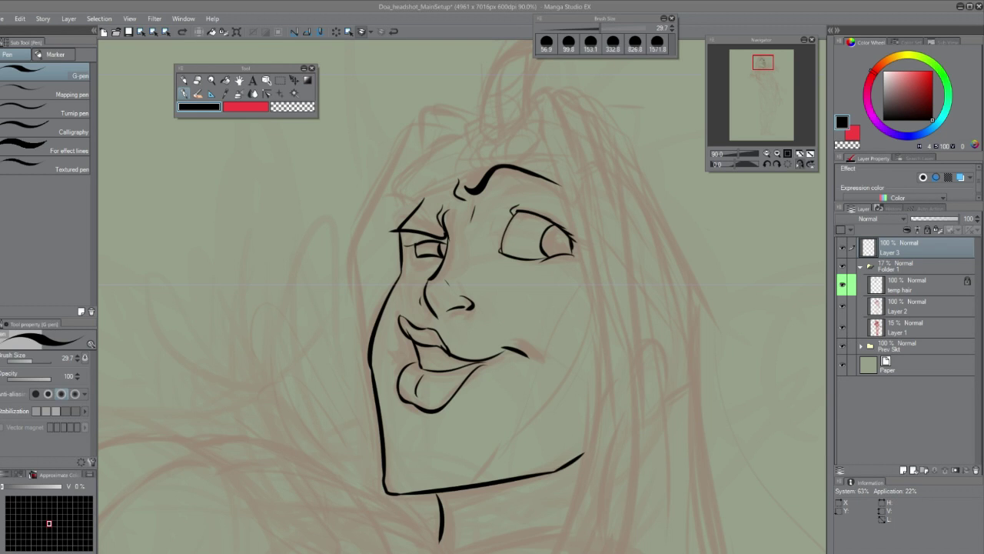
drag(492, 277, 415, 346)
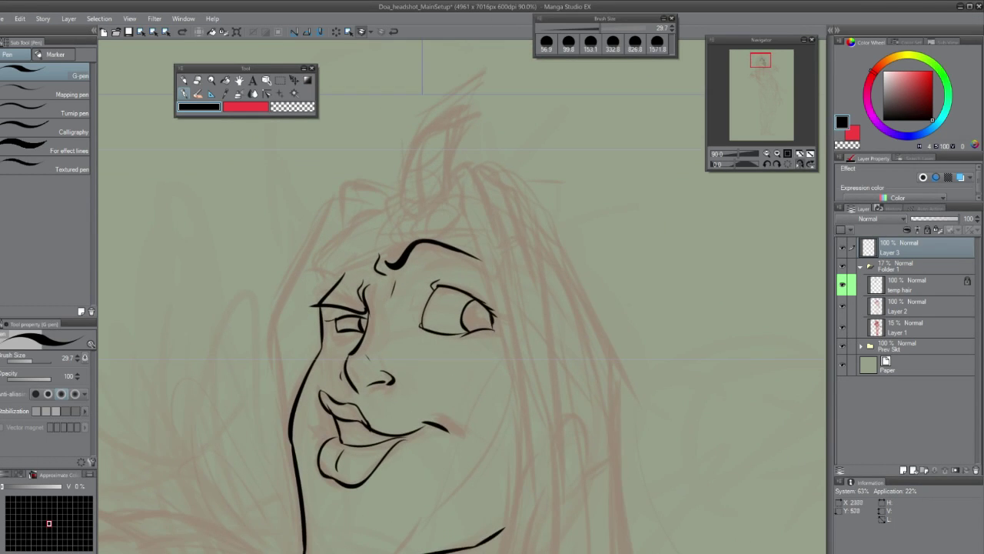
key(ctrl+z)
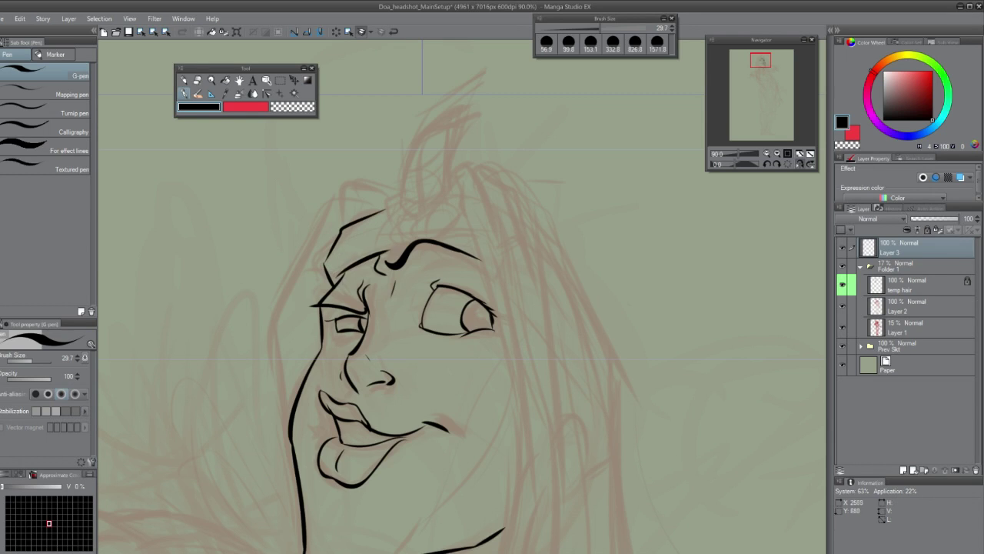
key(ctrl+z)
key(ctrl+y)
key(ctrl+z)
key(ctrl+y)
Step: Ink a large curved horn with a pointed lower corner and ridge marks at the near side of the head
drag(462, 307, 373, 377)
drag(443, 268, 544, 327)
drag(457, 342, 573, 339)
mouse_move(516, 292)
mouse_down()
mouse_move(450, 192)
mouse_move(515, 293)
mouse_up()
key(ctrl+z)
drag(461, 192, 566, 174)
drag(574, 179, 601, 274)
drag(581, 229, 586, 247)
drag(562, 175, 580, 314)
drag(516, 294, 536, 298)
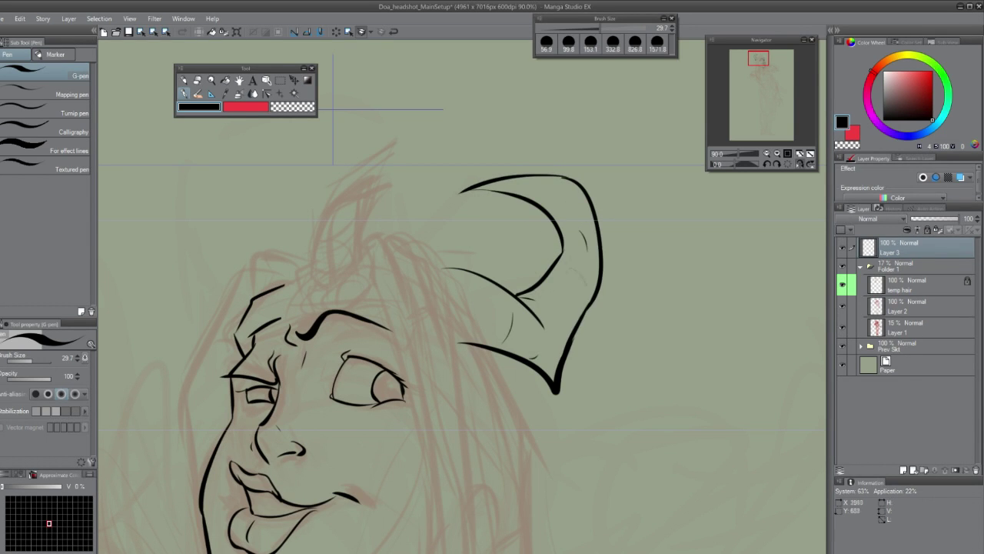
Step: Ink the faceted base of the small horn at the centre of the headband and mirror the canvas view
scroll(333, 108, up, 5)
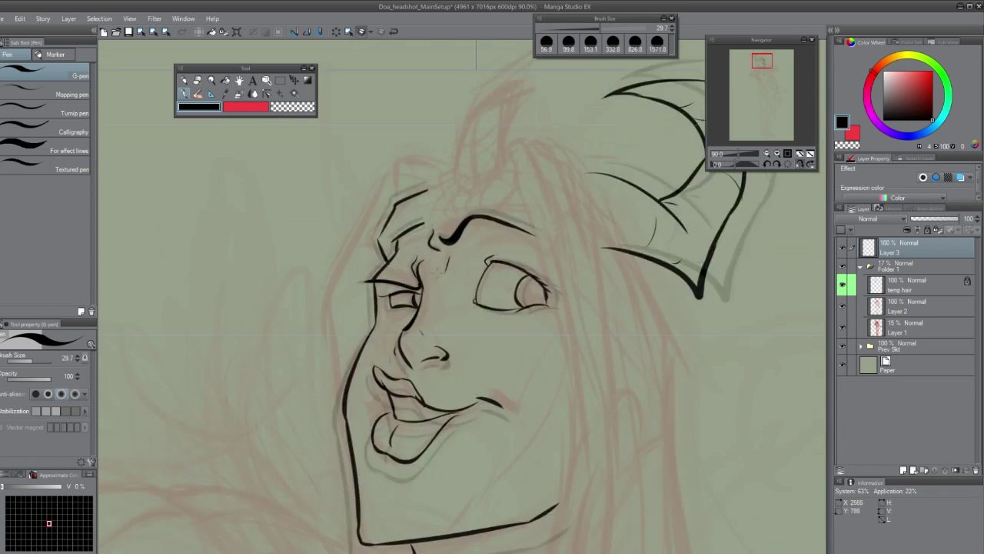
scroll(373, 373, down, 5)
scroll(372, 373, up, 3)
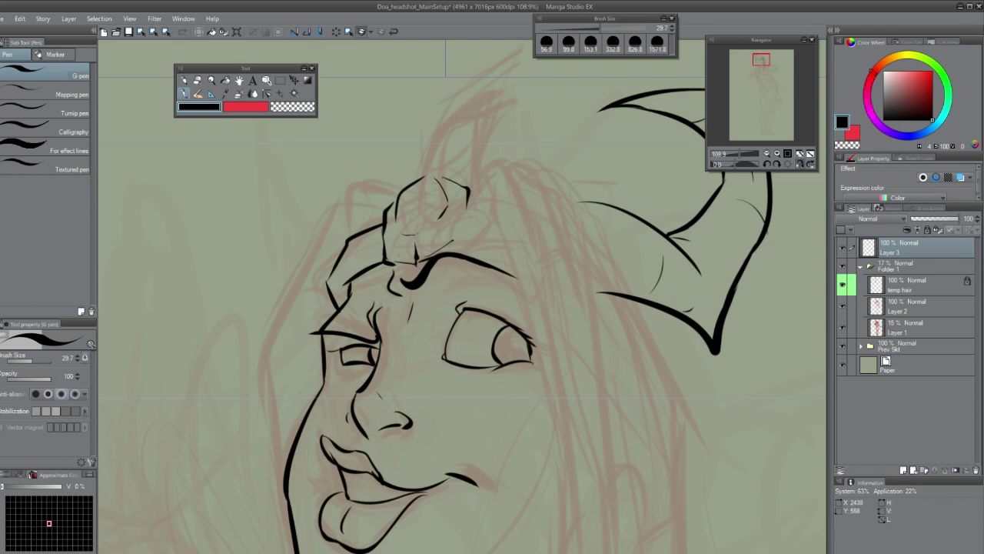
key(h)
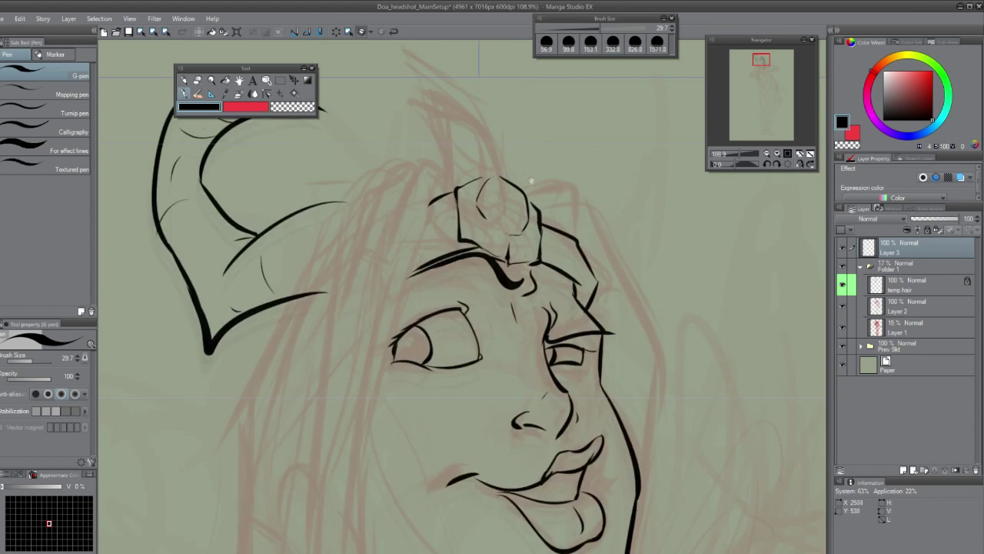
Step: Ink the small pointed forehead horn rising from its base and clean up the lines around its socket
scroll(476, 308, up, 3)
mouse_move(541, 147)
mouse_down()
mouse_move(521, 326)
mouse_move(450, 279)
mouse_up()
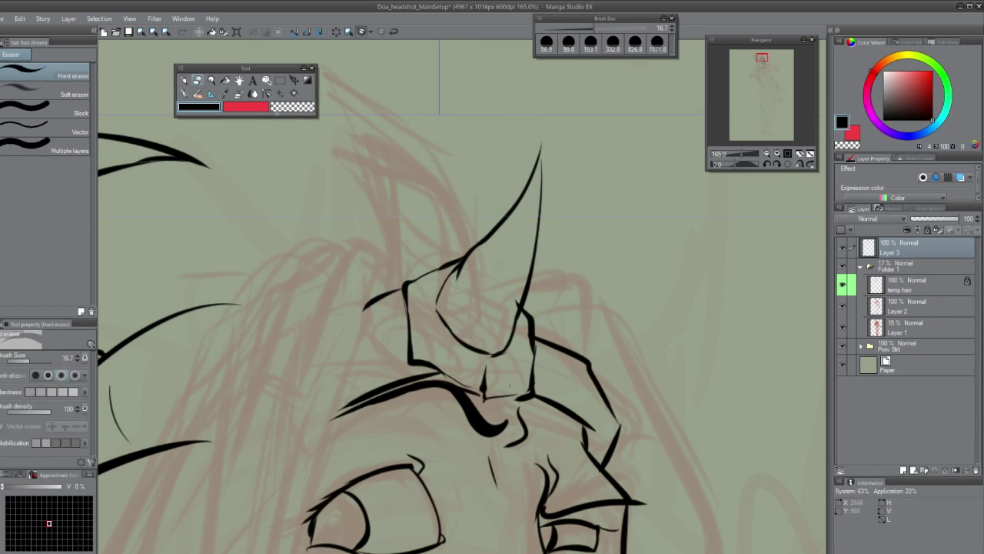
scroll(508, 68, up, 2)
scroll(476, 308, up, 2)
scroll(477, 307, down, 2)
drag(392, 303, 394, 353)
mouse_move(415, 384)
mouse_down()
mouse_move(466, 428)
mouse_move(528, 437)
mouse_up()
scroll(457, 262, down, 4)
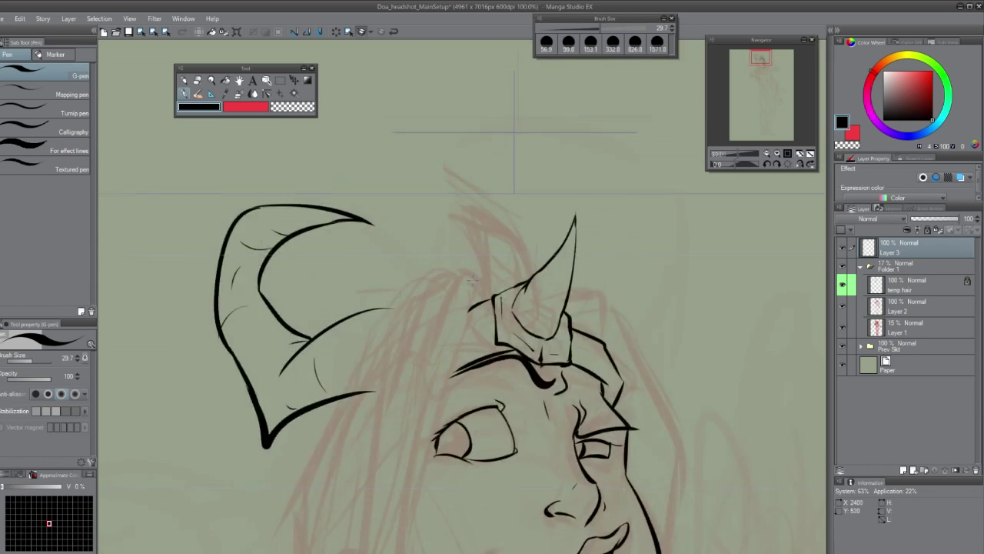
Step: Ink the long inner hair edge from the crown down past the jaw
scroll(458, 263, up, 2)
drag(469, 85, 477, 529)
scroll(477, 529, down, 2)
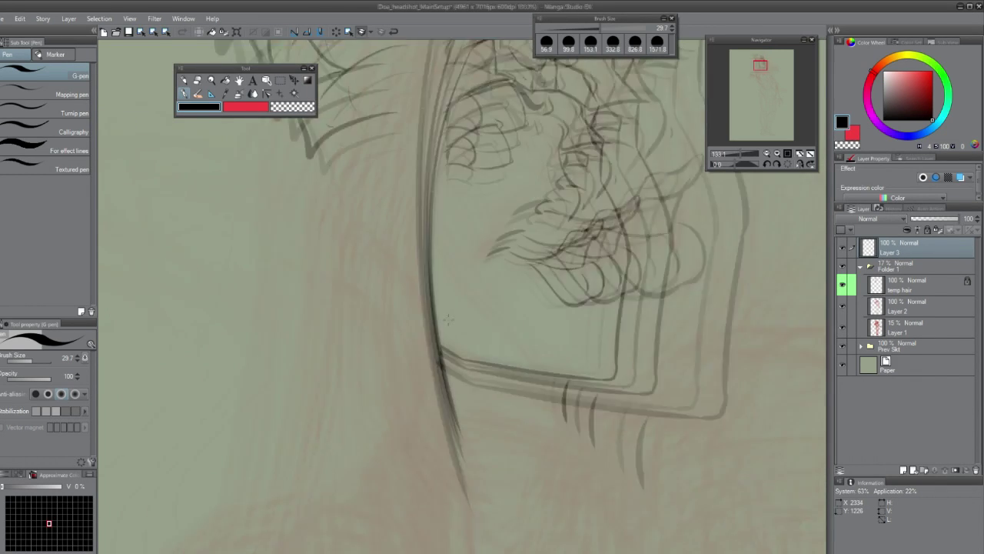
drag(416, 137, 395, 254)
drag(462, 307, 488, 244)
Step: Ink the split, pointed hair tips below the jaw, undoing and redrawing the strokes that miss
mouse_move(492, 384)
mouse_down()
mouse_move(475, 238)
mouse_move(494, 332)
mouse_up()
drag(463, 244, 509, 363)
key(ctrl+z)
drag(441, 300, 515, 377)
drag(538, 385, 546, 329)
key(ctrl+z)
mouse_move(487, 291)
mouse_down()
mouse_move(492, 415)
mouse_move(492, 400)
mouse_up()
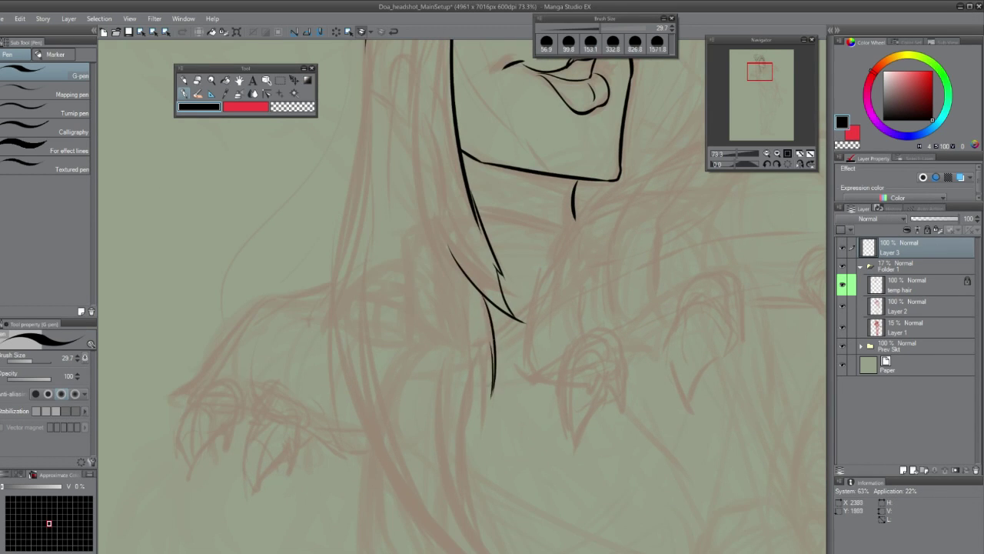
Step: Ink the long outer hair curve and the inner strand so they meet in a pointed tip over the chest
drag(492, 308, 208, 421)
drag(492, 385, 470, 143)
drag(461, 307, 488, 273)
drag(594, 290, 447, 490)
drag(441, 250, 456, 307)
drag(444, 260, 443, 489)
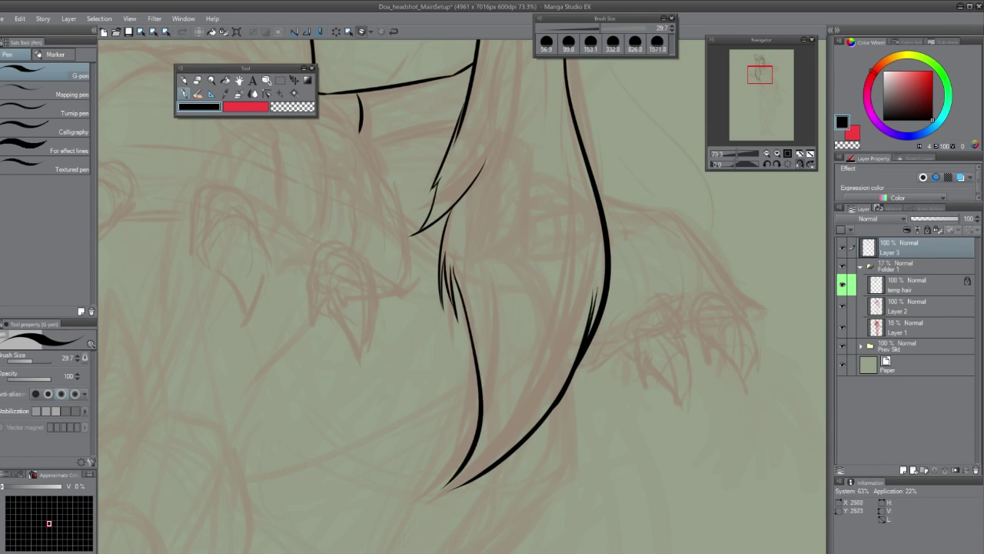
Step: Ink the hair outline on the far side of the head, from the headband up to the small horn
scroll(486, 308, down, 3)
scroll(486, 166, up, 2)
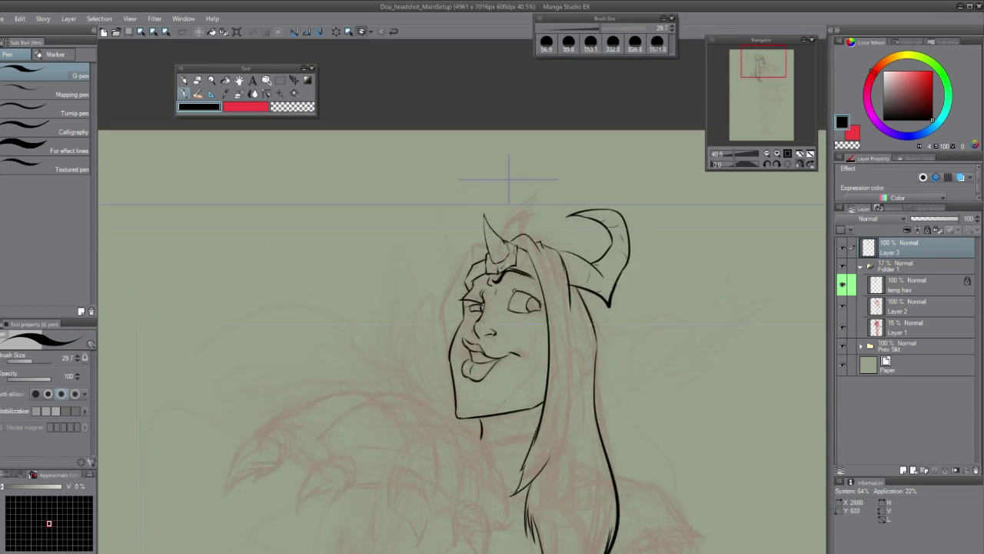
scroll(486, 166, up, 3)
drag(538, 323, 538, 294)
drag(443, 238, 516, 165)
Step: Lower Folder 1's opacity to 10% and return to Layer 3
click(904, 265)
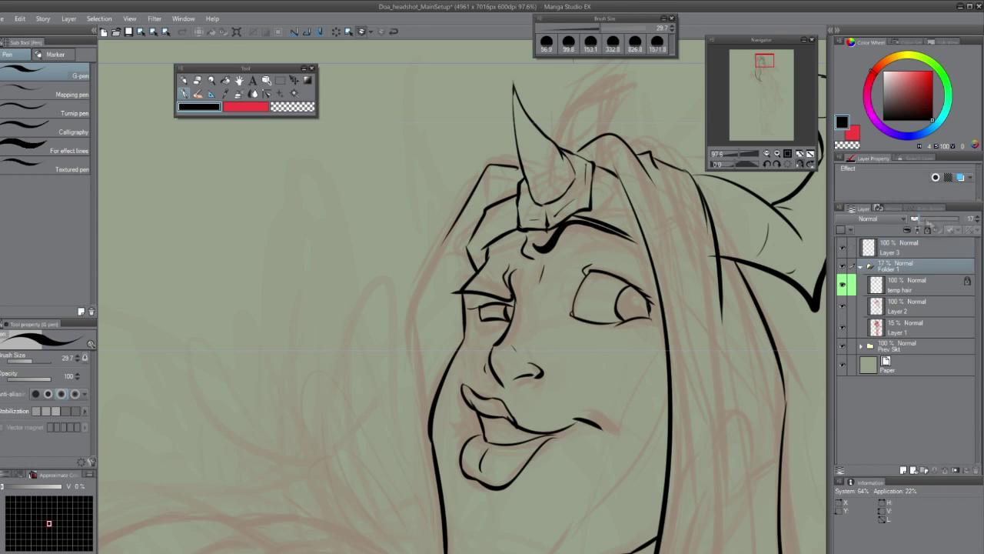
drag(914, 221, 913, 221)
click(891, 247)
Step: Ink the far hair strand falling beside the cheek and add edge and crease lines to the headband
drag(538, 346, 511, 238)
drag(472, 207, 450, 375)
drag(539, 346, 615, 269)
drag(492, 277, 471, 308)
scroll(461, 276, up, 3)
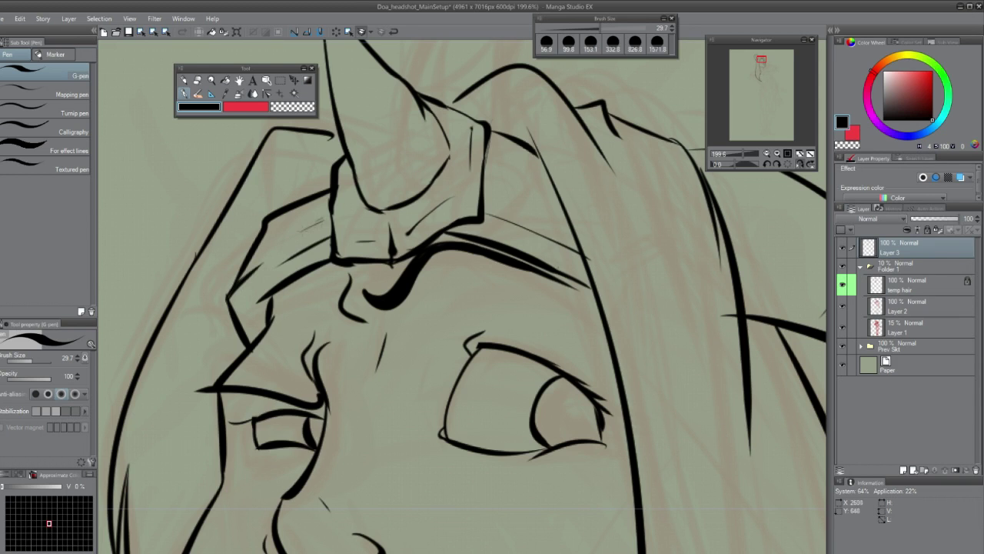
scroll(600, 258, down, 4)
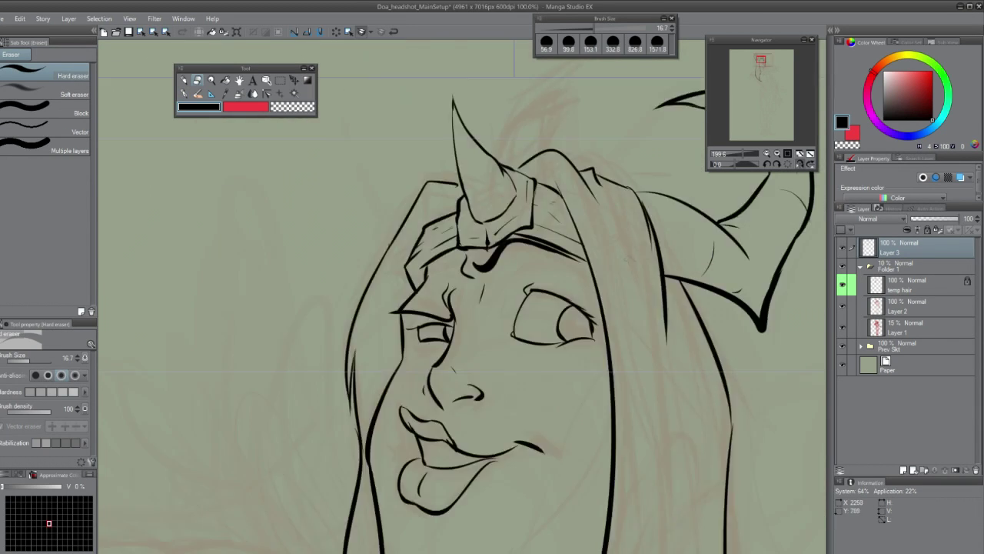
Step: Ink the upper contour of the smaller shoulder plate, sloping outward from the long hair
scroll(542, 308, up, 3)
scroll(362, 331, up, 2)
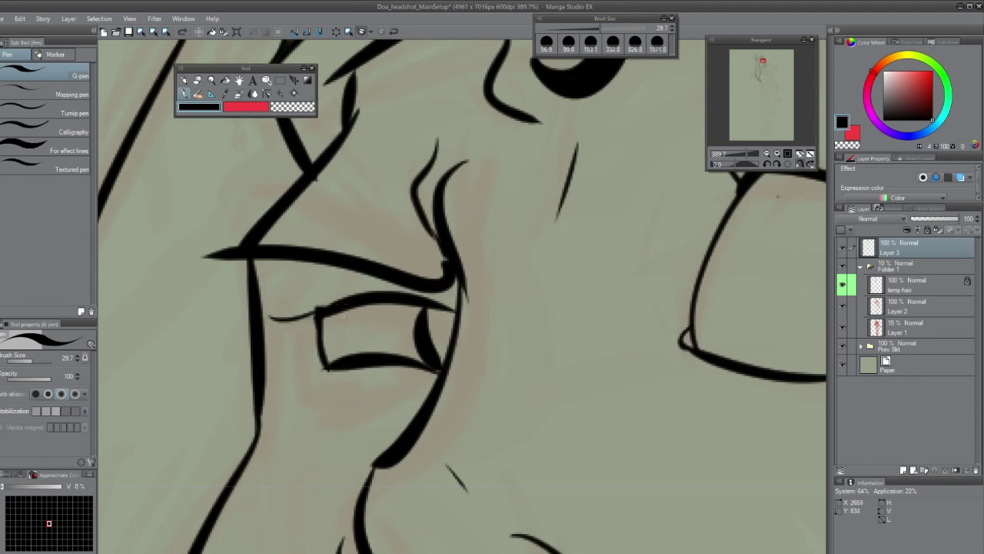
scroll(362, 331, up, 1)
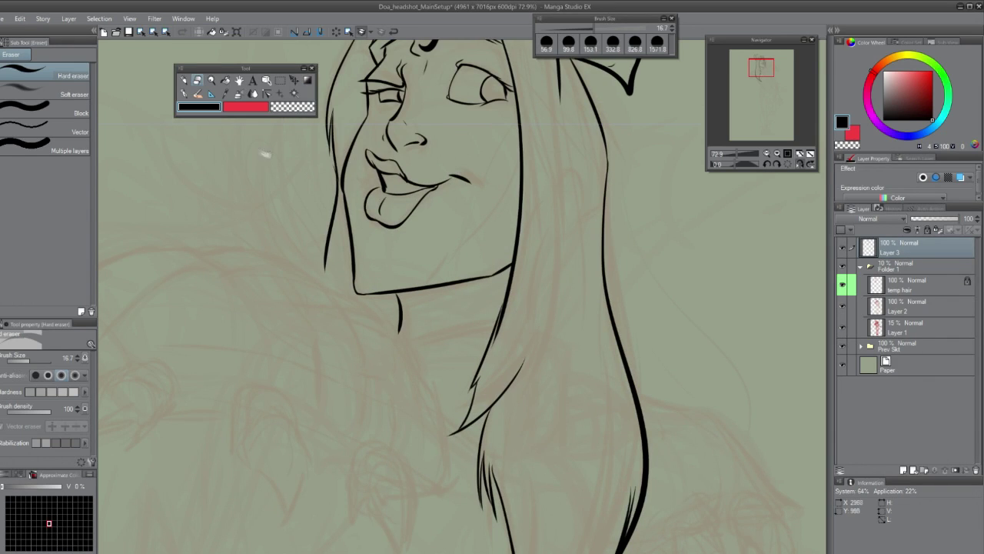
key(p)
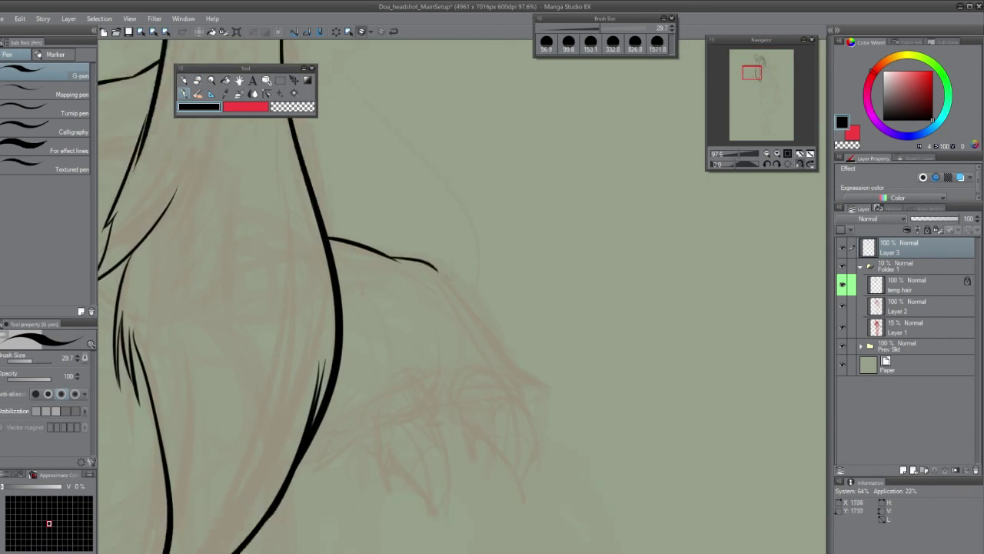
drag(436, 268, 501, 336)
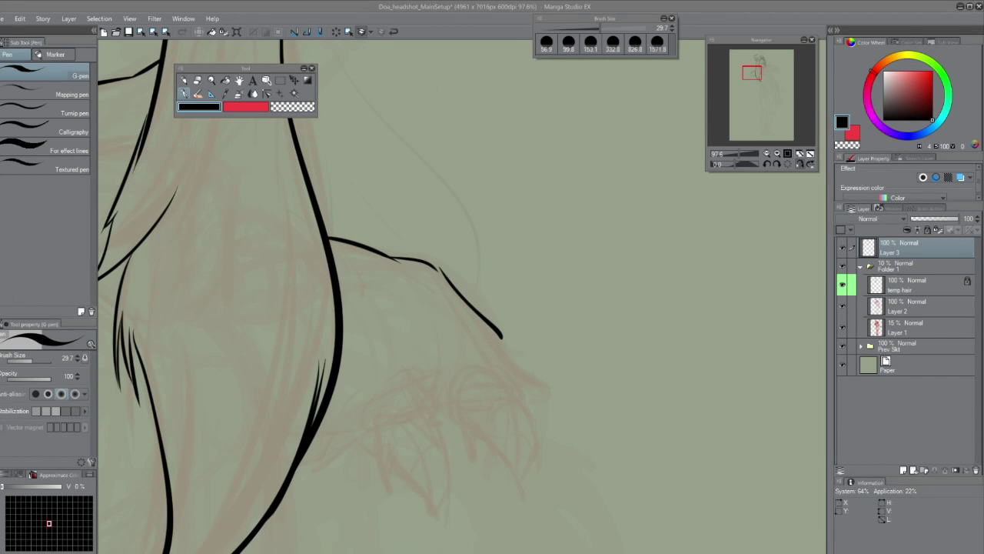
key(ctrl+z)
drag(437, 268, 503, 351)
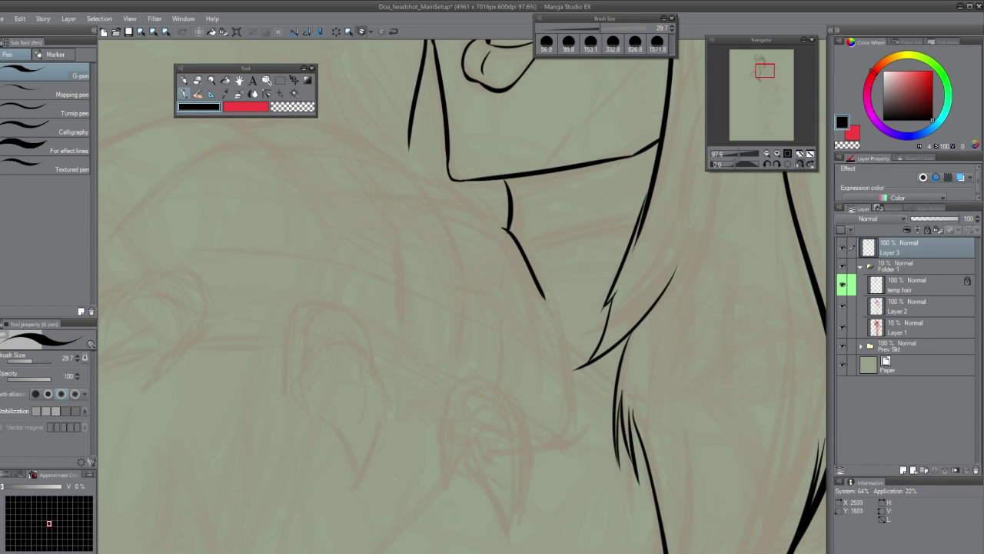
Step: Ink the large shoulder plate's outline from its front edge at the chest, past the neck and over the top
drag(547, 297, 570, 434)
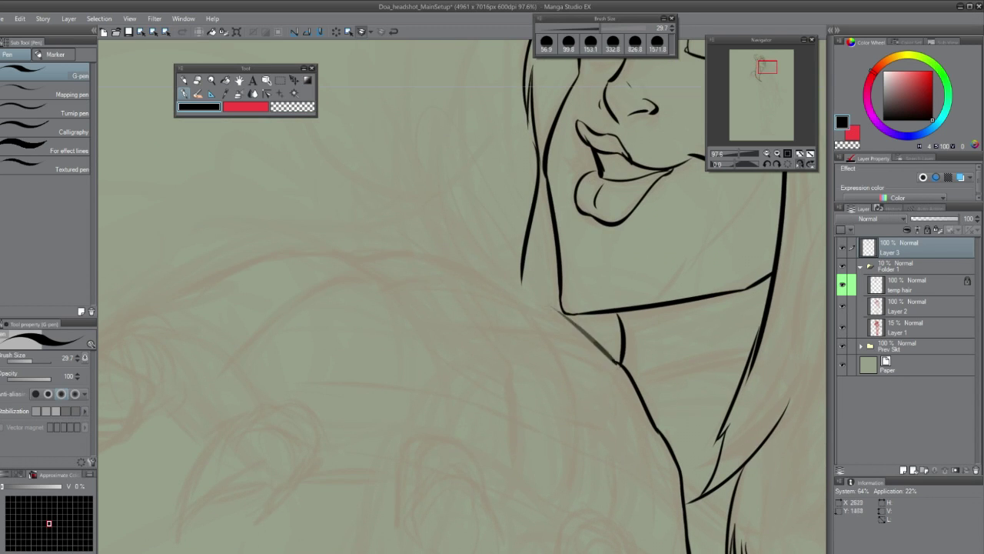
key(ctrl+z)
drag(520, 306, 620, 362)
drag(437, 256, 519, 306)
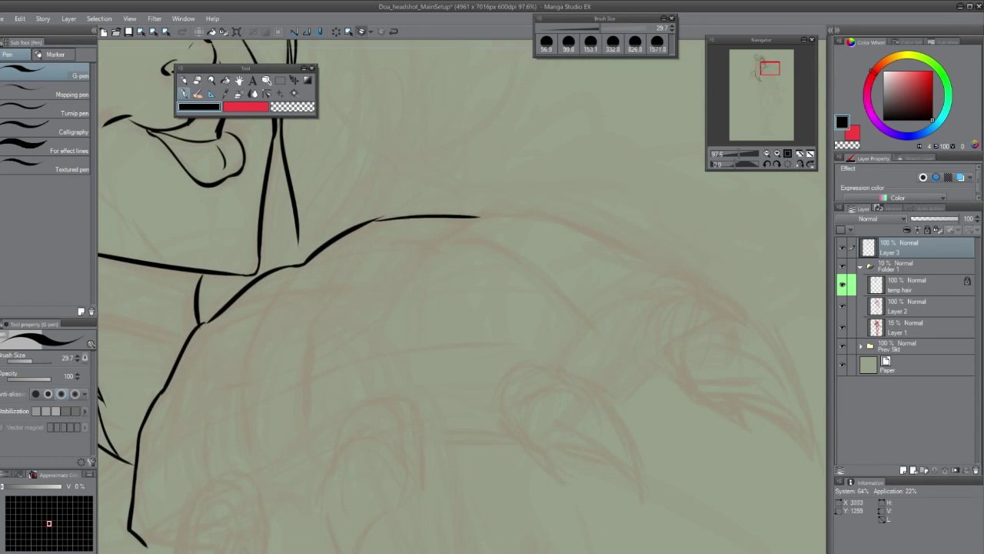
drag(370, 215, 487, 215)
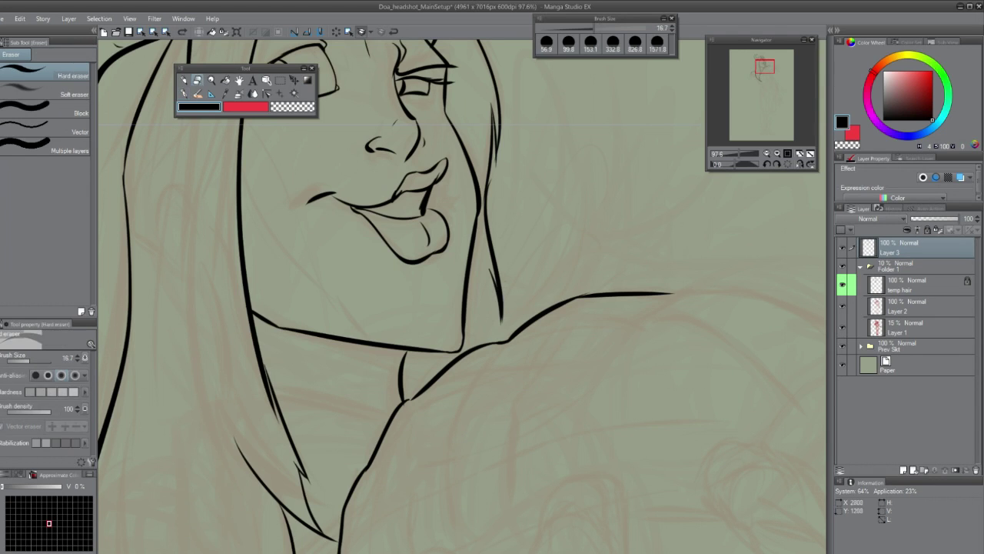
Step: Extend the large shoulder plate's top contour outward and add angular scale marks across its surface
mouse_move(653, 312)
mouse_down()
mouse_move(442, 196)
mouse_move(642, 288)
mouse_up()
drag(384, 307, 584, 300)
drag(606, 208, 488, 286)
drag(485, 311, 482, 326)
drag(387, 275, 492, 274)
mouse_move(527, 252)
mouse_down()
mouse_move(607, 258)
mouse_move(610, 272)
mouse_up()
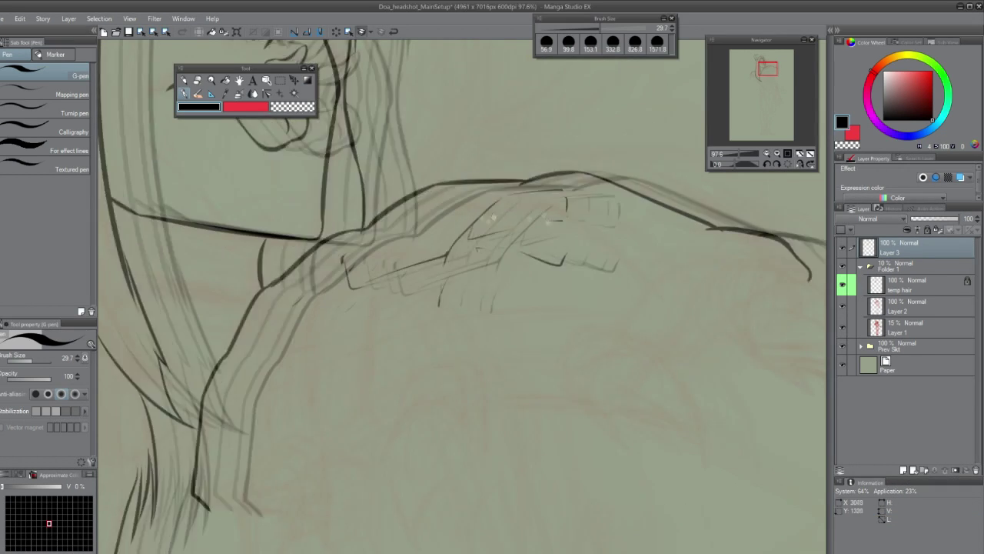
drag(492, 308, 581, 223)
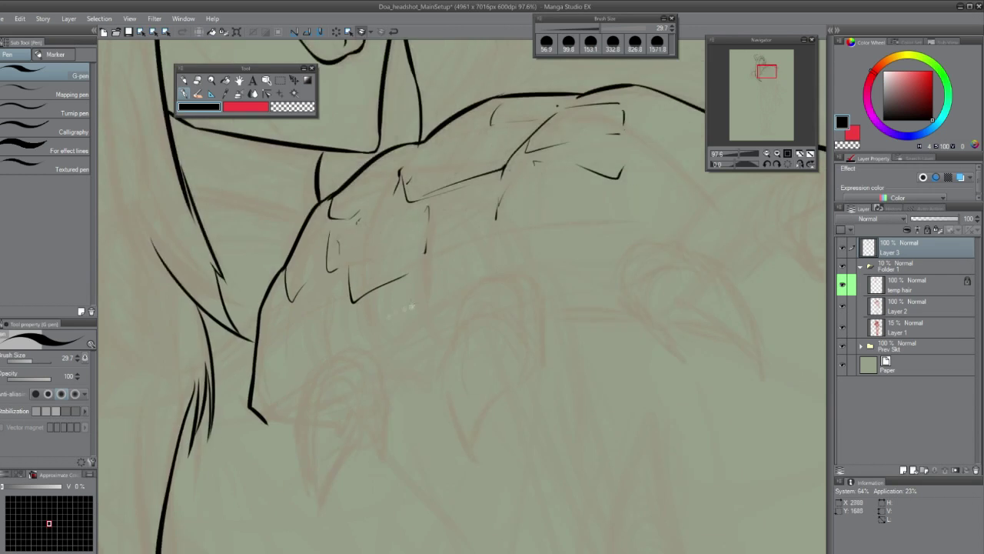
drag(463, 234, 561, 229)
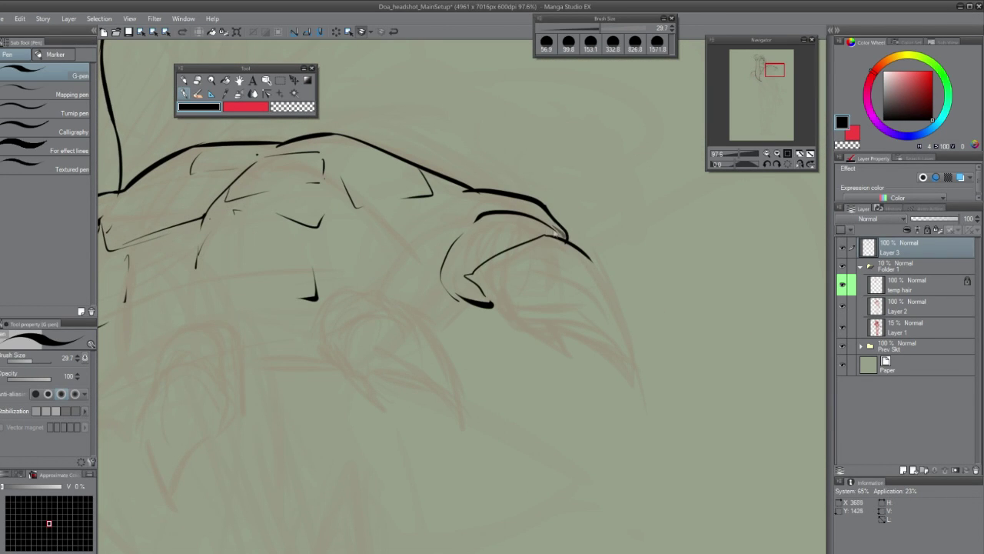
Step: Ink the outermost claw of the large shoulder plate with its rounded socket, jagged lower edge and centre ridge
key(h)
drag(332, 339, 412, 296)
drag(341, 315, 451, 243)
key(ctrl+z)
key(ctrl+plus)
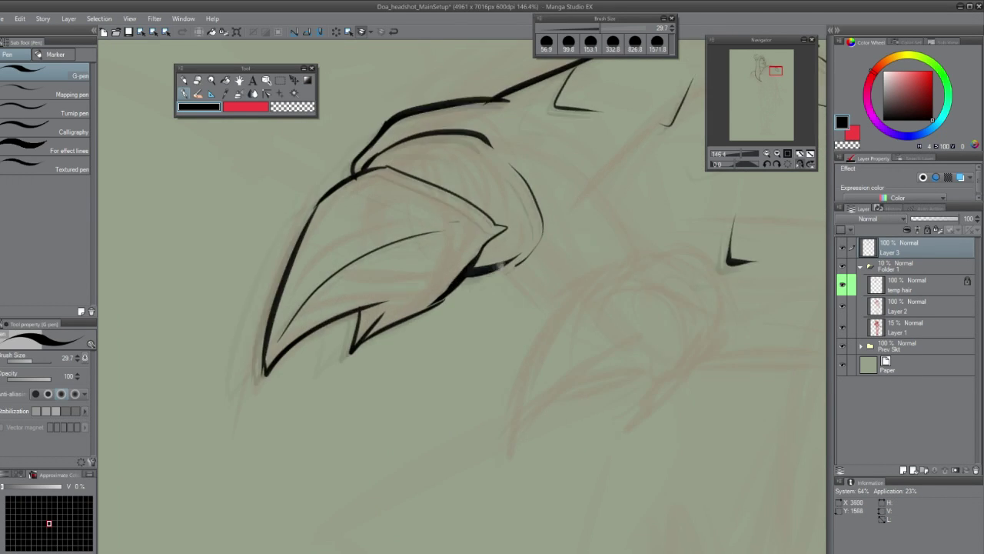
Step: Ink the second claw of the large shoulder plate with its socket, and join it to the outermost claw
scroll(500, 264, down, 2)
drag(448, 307, 477, 335)
mouse_move(630, 338)
mouse_down()
mouse_move(525, 251)
mouse_move(538, 333)
mouse_up()
drag(455, 259, 515, 318)
mouse_move(455, 253)
mouse_down()
mouse_move(404, 281)
mouse_move(350, 419)
mouse_up()
drag(440, 395, 477, 350)
drag(461, 361, 507, 348)
drag(461, 308, 473, 377)
drag(385, 350, 415, 358)
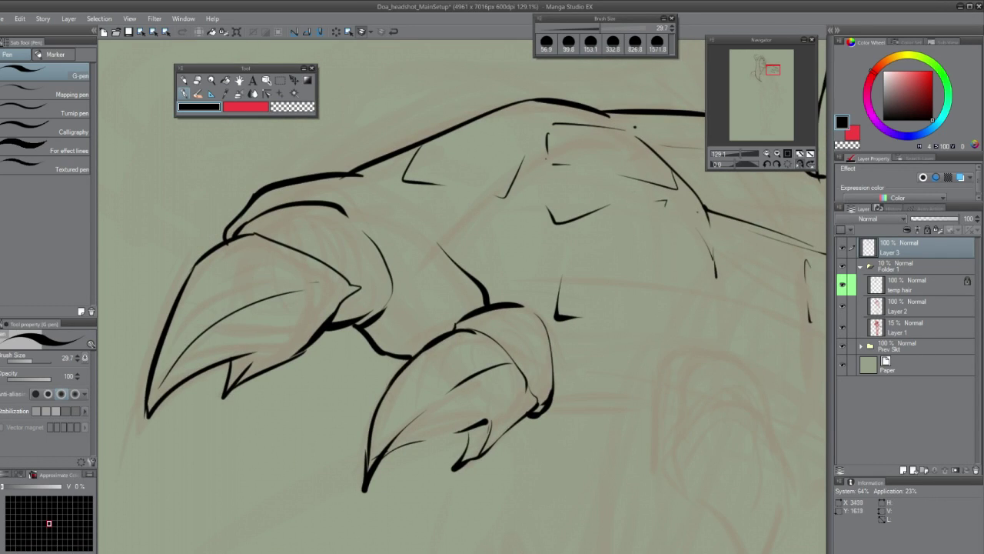
Step: Ink the next claw along the lower edge of the large shoulder plate
scroll(461, 308, down, 2)
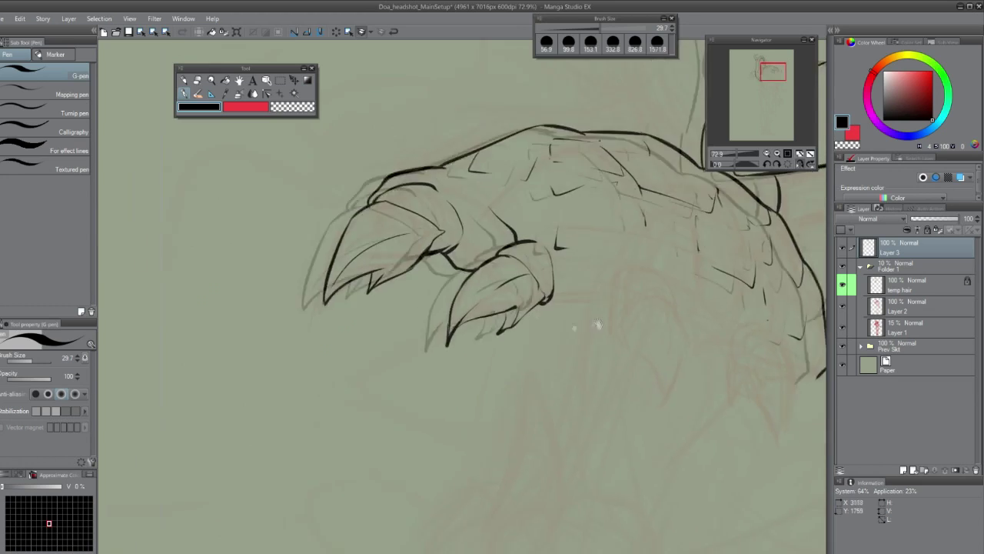
drag(493, 236, 526, 318)
drag(425, 285, 451, 389)
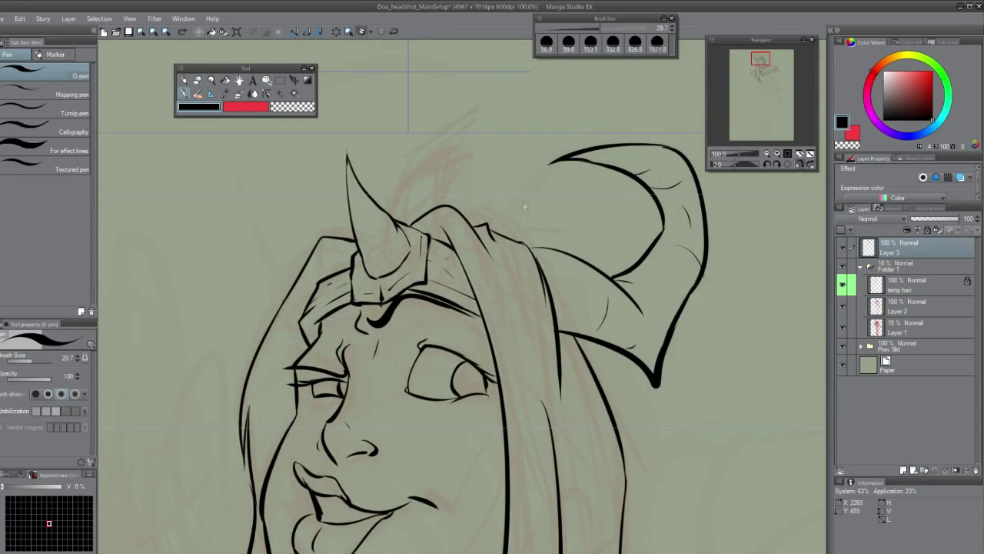
Step: Set the brush size to 34.3 and ink the two claws of the smaller shoulder plate with their banded sockets
scroll(524, 205, up, 2)
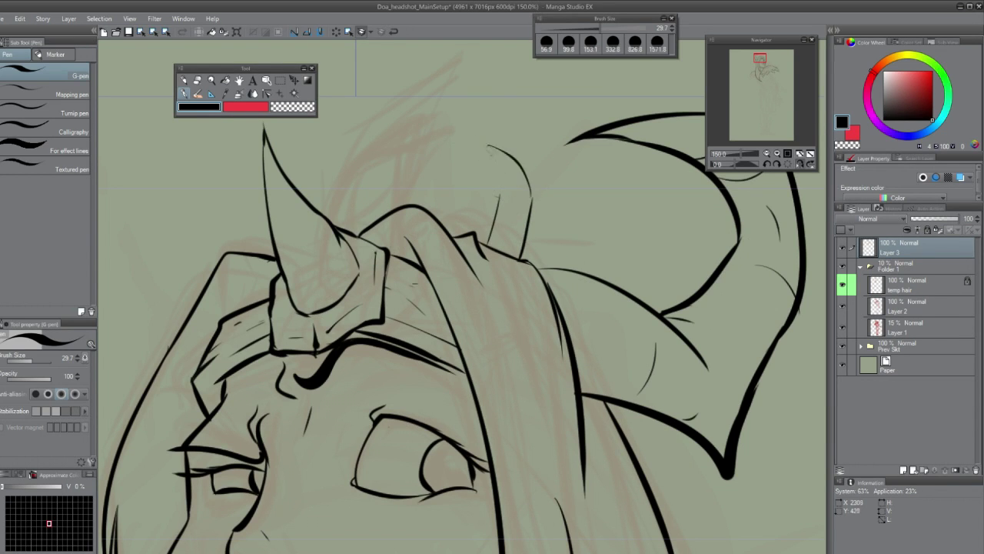
drag(596, 31, 601, 31)
key(h)
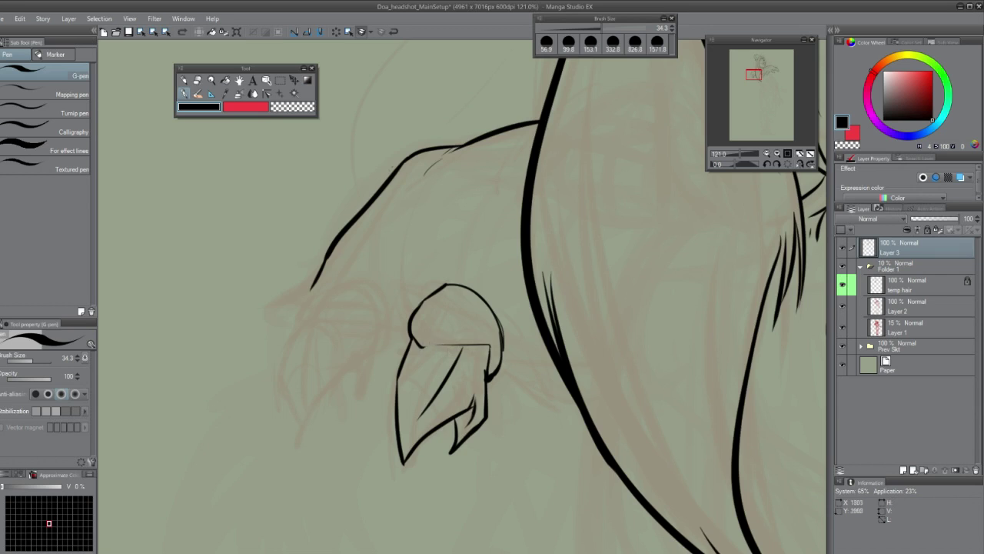
drag(420, 332, 492, 326)
drag(382, 321, 478, 274)
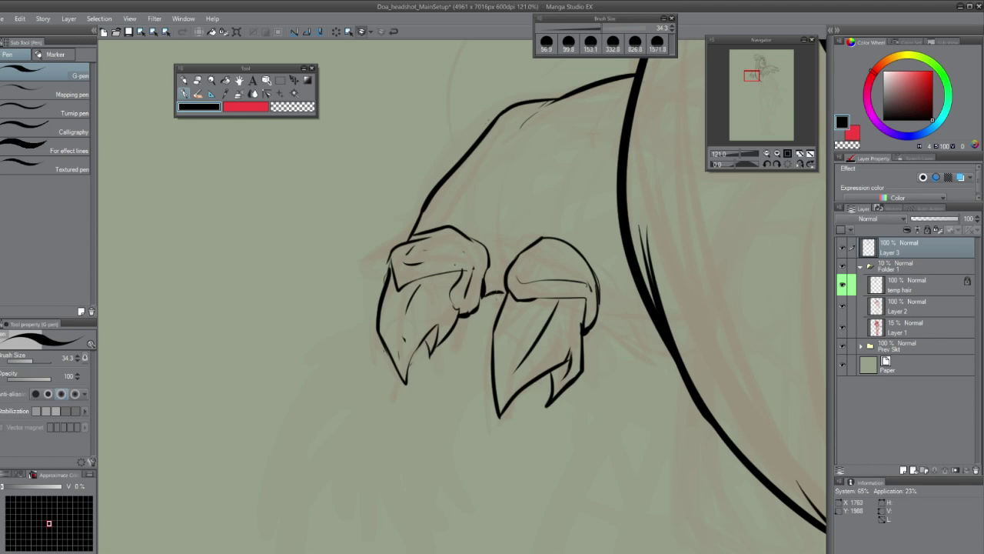
Step: Ink the smaller shoulder plate's lower edge back to the hair and add scale marks and creases on its surface
drag(539, 346, 446, 323)
drag(506, 306, 583, 348)
drag(506, 274, 544, 290)
drag(538, 307, 494, 378)
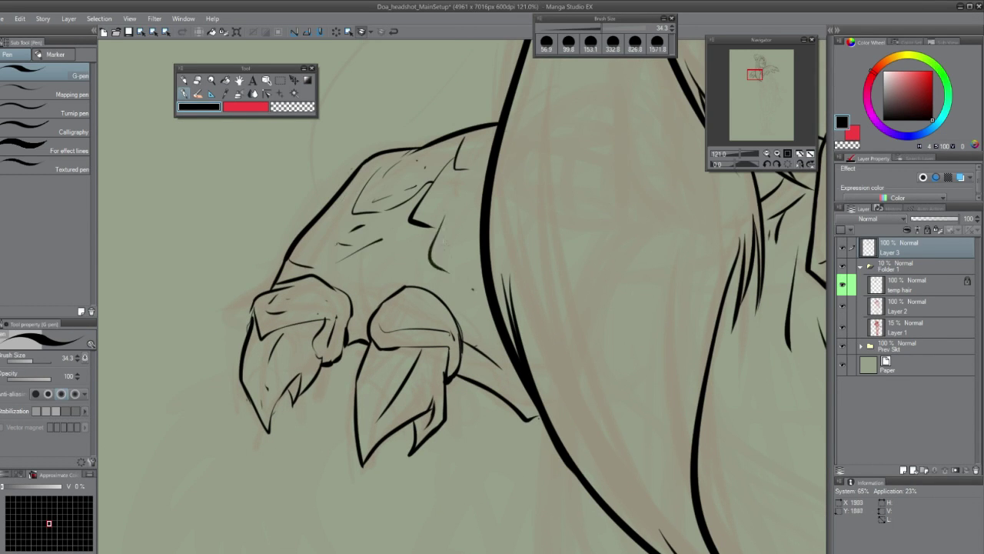
Step: Ink the torso outline from below the smaller shoulder plate, around the lower edge and up to the large plate
scroll(462, 308, down, 5)
scroll(461, 307, up, 3)
scroll(461, 308, down, 3)
key(m)
mouse_move(330, 150)
mouse_down()
mouse_move(521, 382)
mouse_move(520, 358)
mouse_move(523, 369)
mouse_up()
key(ctrl+d)
key(p)
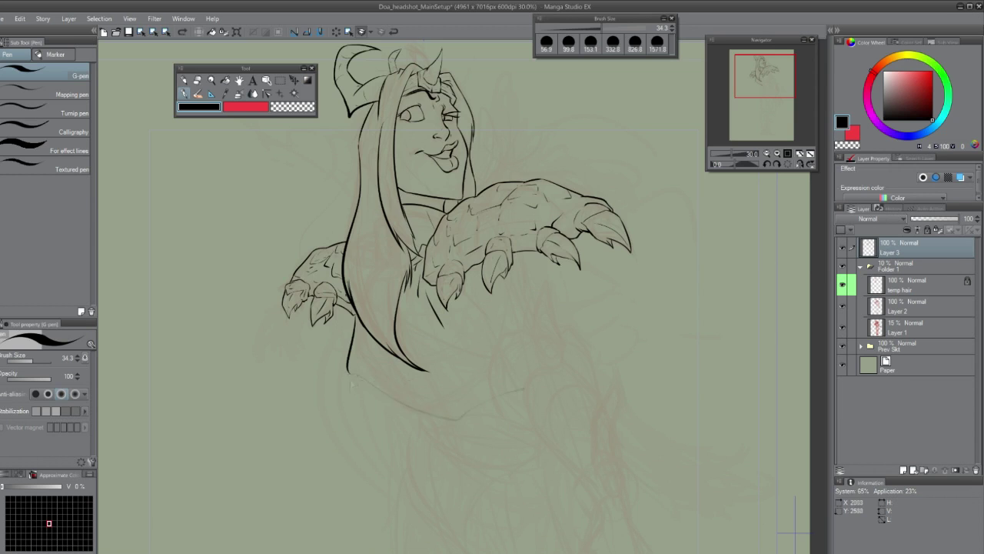
scroll(461, 307, down, 2)
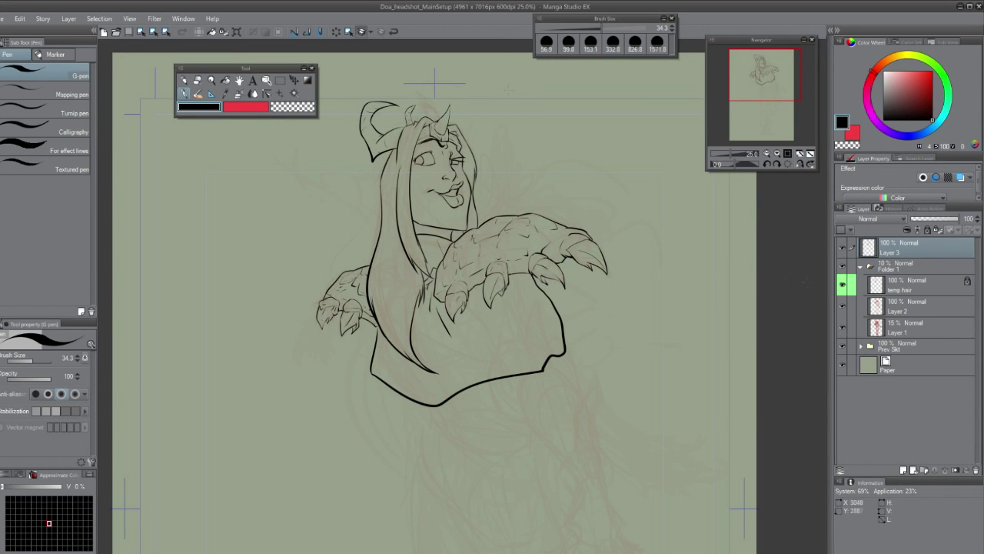
Step: Fill the figure's whole silhouette with dark purple on a new layer below the line art and name it base
key(ctrl+shift+n)
key(w)
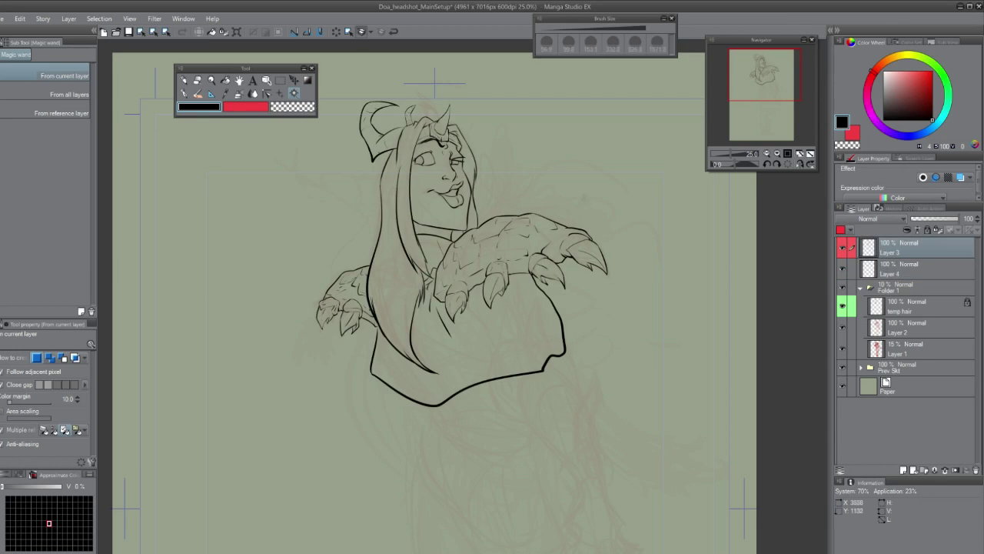
scroll(521, 246, up, 1)
click(98, 18)
click(153, 70)
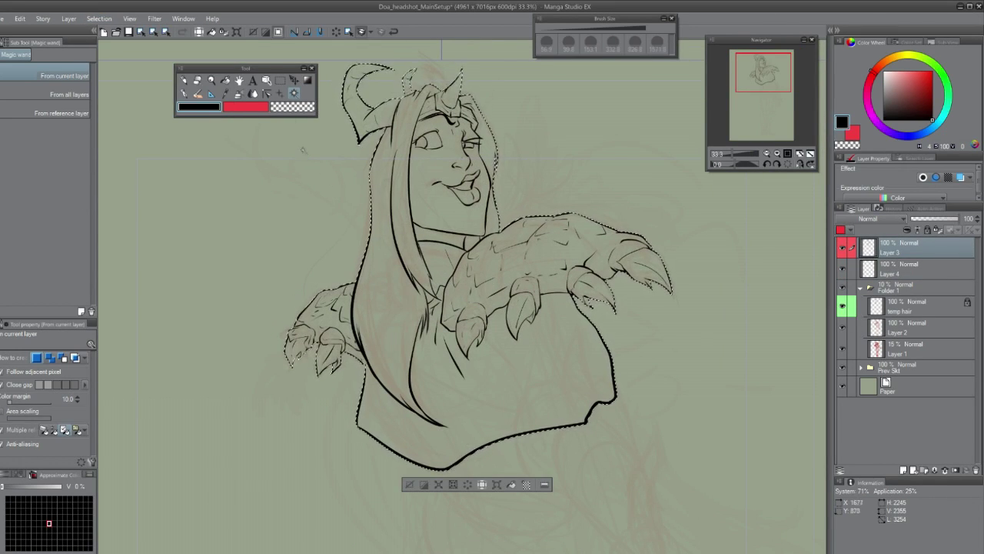
drag(873, 76, 867, 108)
click(915, 89)
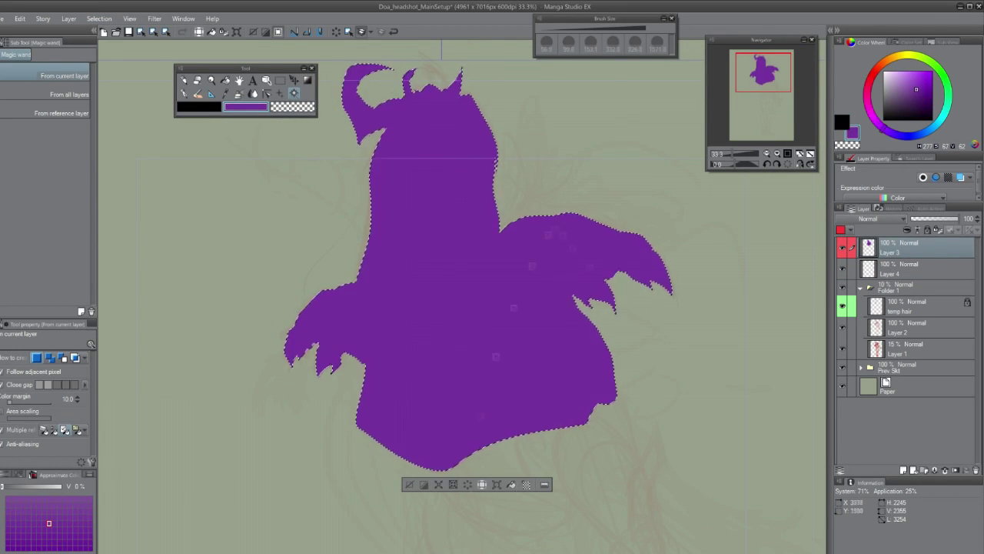
key(alt+BackSpace)
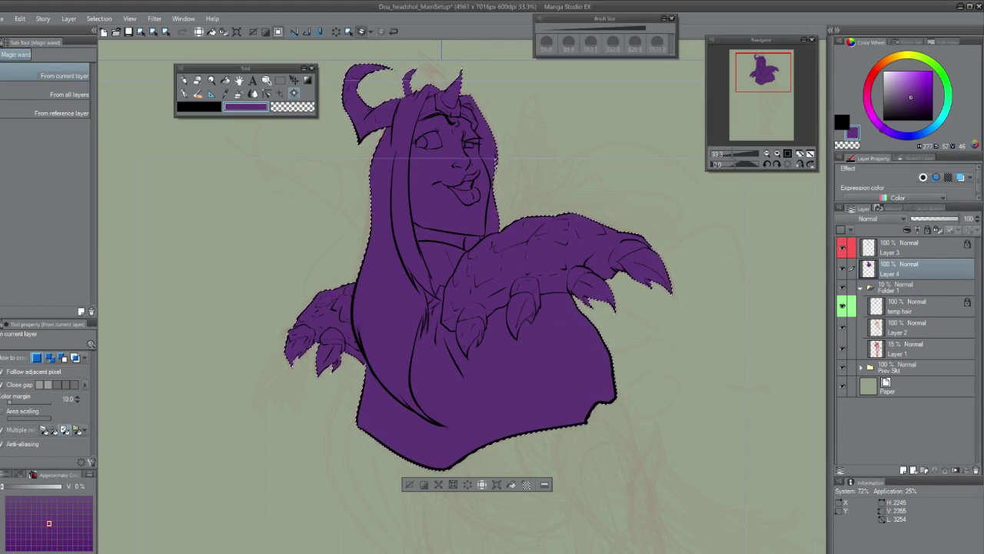
key(ctrl+d)
scroll(565, 376, up, 5)
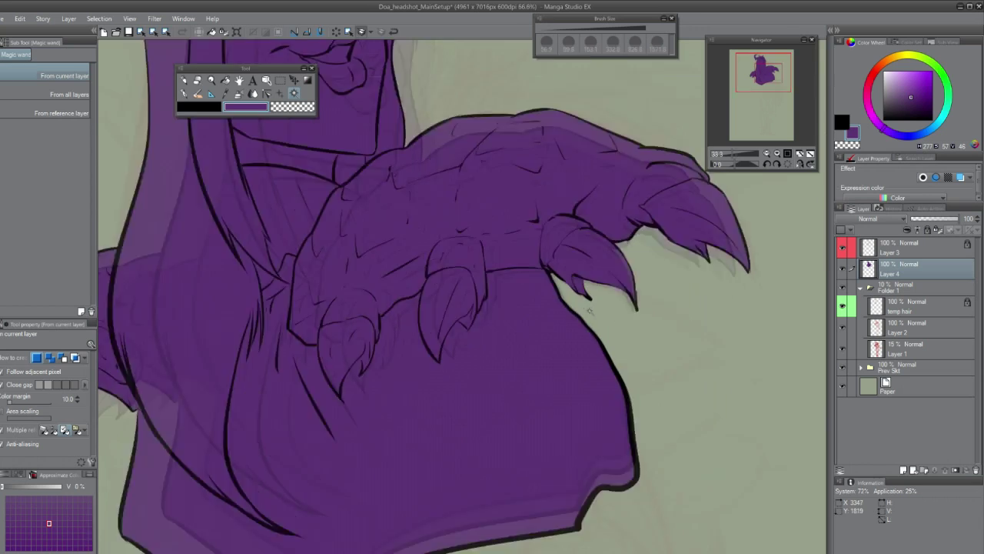
double_click(928, 264)
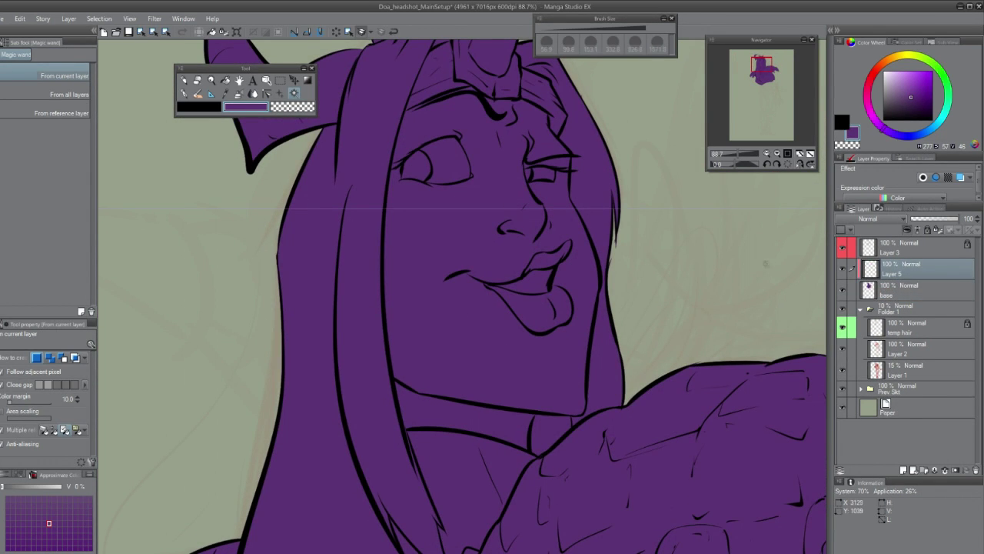
Step: Select both shoulder plates and claw sockets from Layer 3's line art and fill them darker purple on a layer named shoulder plates
click(907, 247)
scroll(576, 330, down, 3)
drag(575, 367, 518, 272)
click(518, 273)
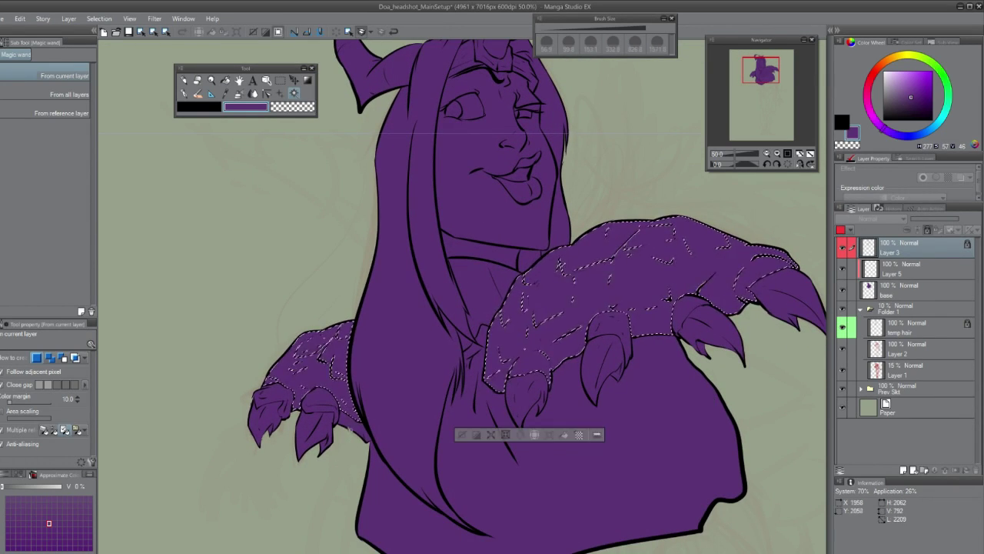
click(272, 437)
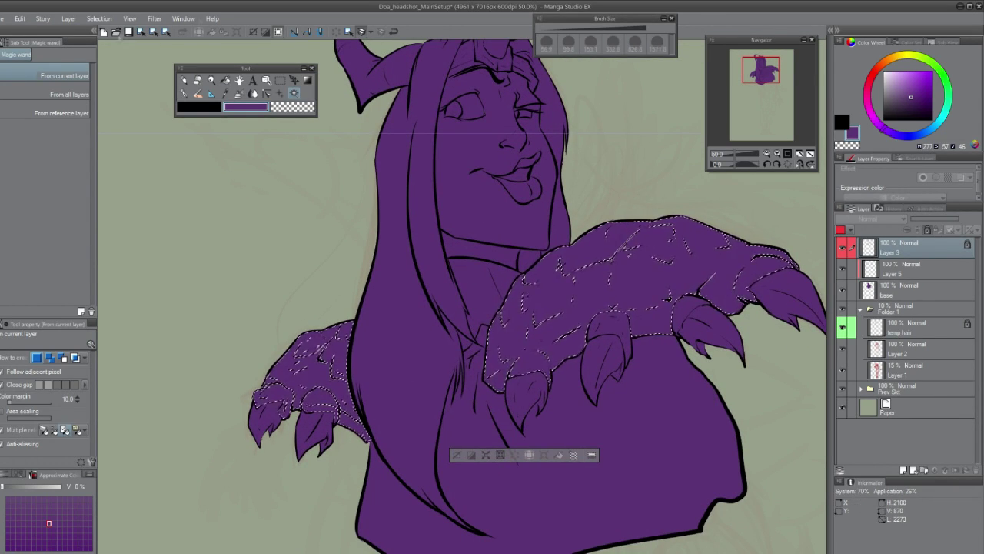
double_click(895, 273)
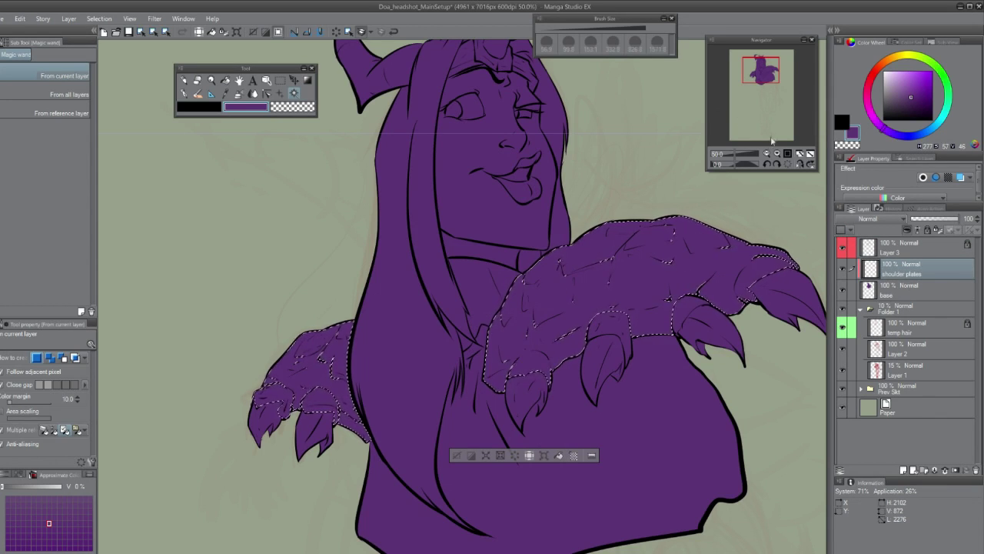
click(903, 96)
click(462, 461)
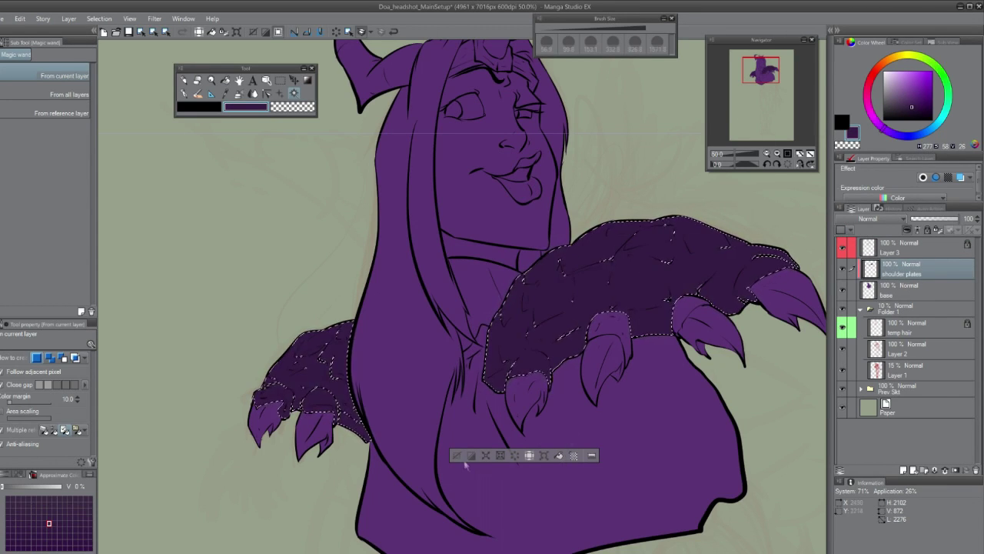
scroll(492, 307, up, 1)
click(538, 330)
key(ctrl+d)
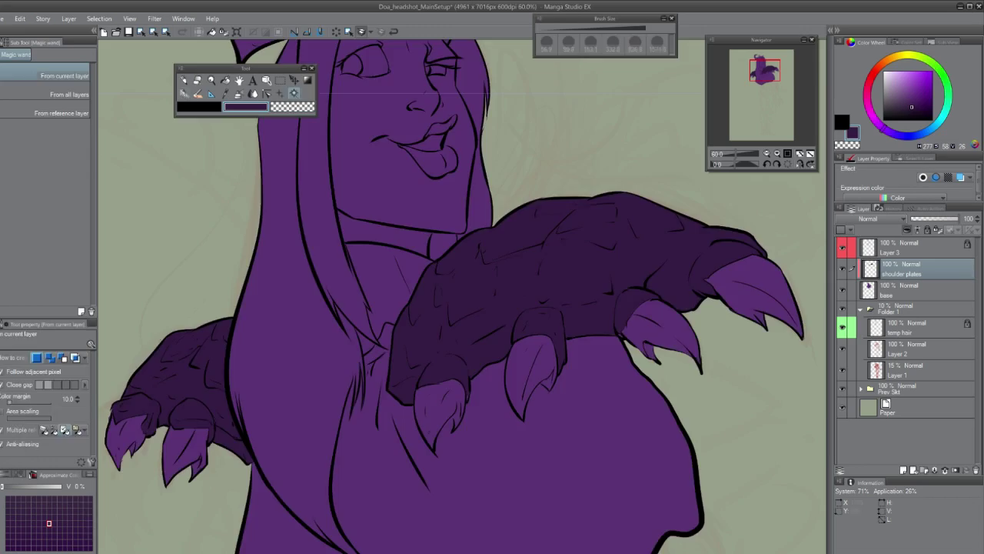
key(p)
scroll(462, 296, up, 5)
scroll(462, 296, down, 7)
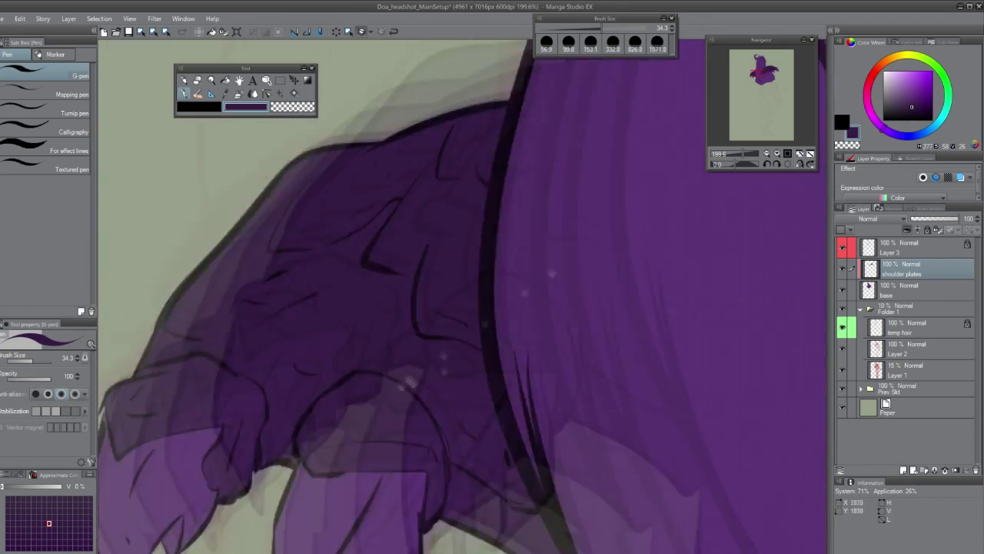
Step: Select all the claws from Layer 3's line art and fill them with a pale greyish purple on the shoulder plates layer
scroll(492, 308, up, 1)
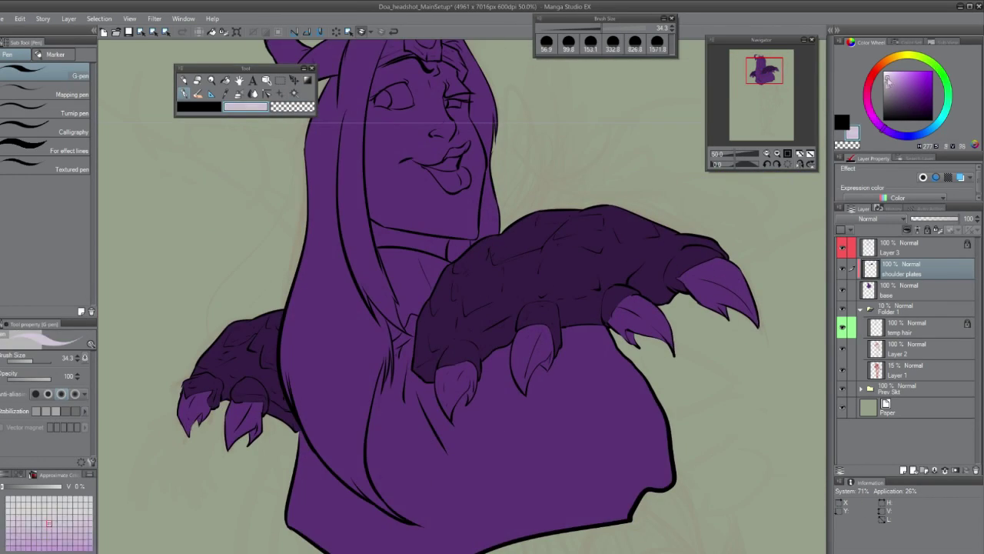
click(907, 246)
key(w)
click(677, 284)
shift+click(596, 315)
shift+click(492, 346)
shift+click(415, 373)
shift+click(202, 411)
shift+click(154, 400)
click(910, 273)
key(alt+Delete)
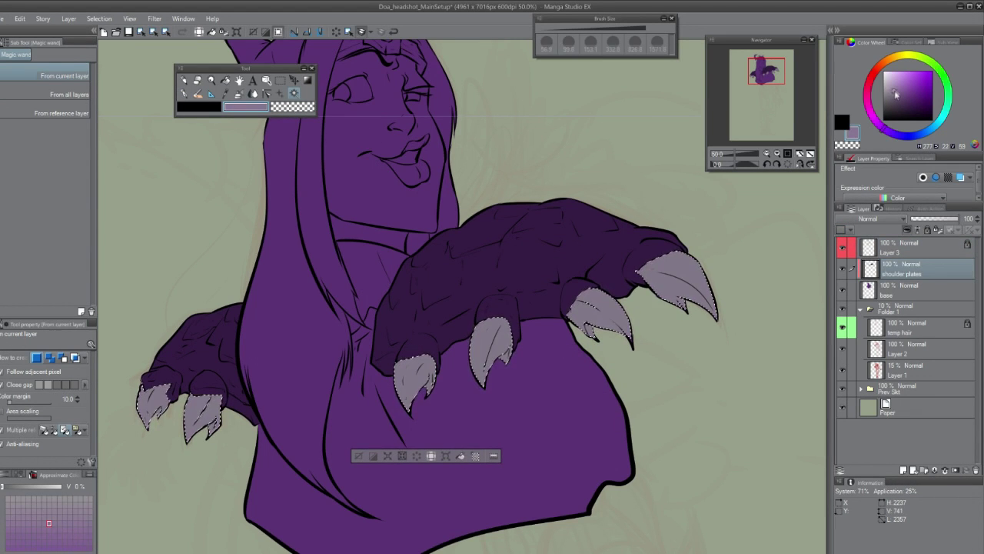
Step: Refill the selected claws with a lighter purple on the shoulder plates layer and clear the selection
click(892, 79)
key(alt+Delete)
key(ctrl+d)
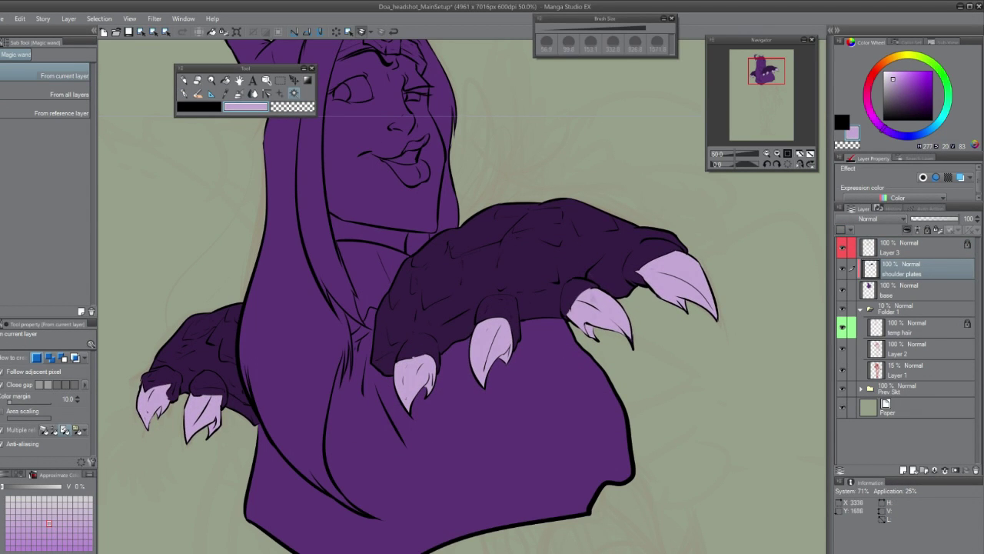
Step: Select the collar area from Layer 3's line art and fill it greyish purple on a new layer named armor n cape
key(ctrl+shift+n)
click(896, 247)
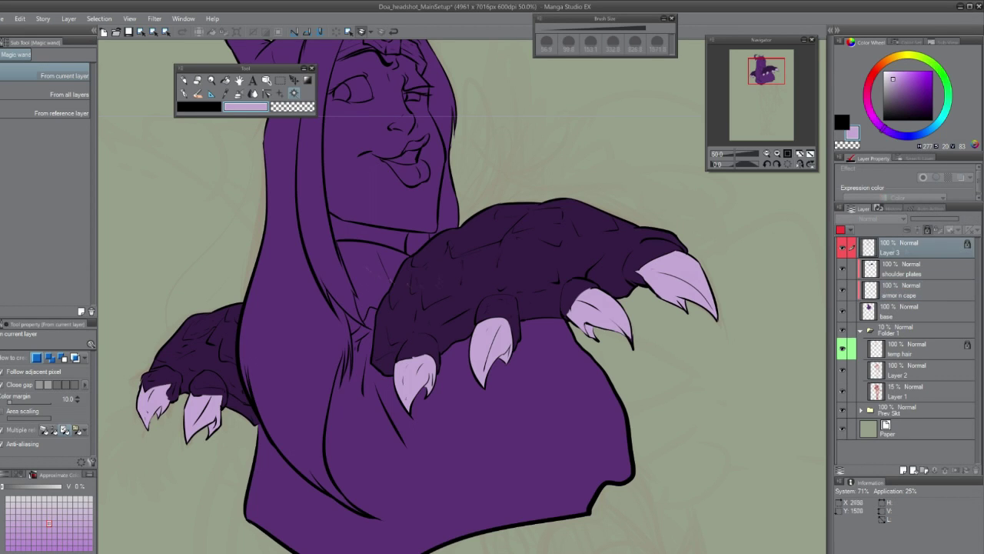
click(369, 266)
scroll(302, 360, up, 2)
click(901, 290)
click(890, 93)
key(alt+Delete)
key(ctrl+d)
scroll(484, 350, down, 2)
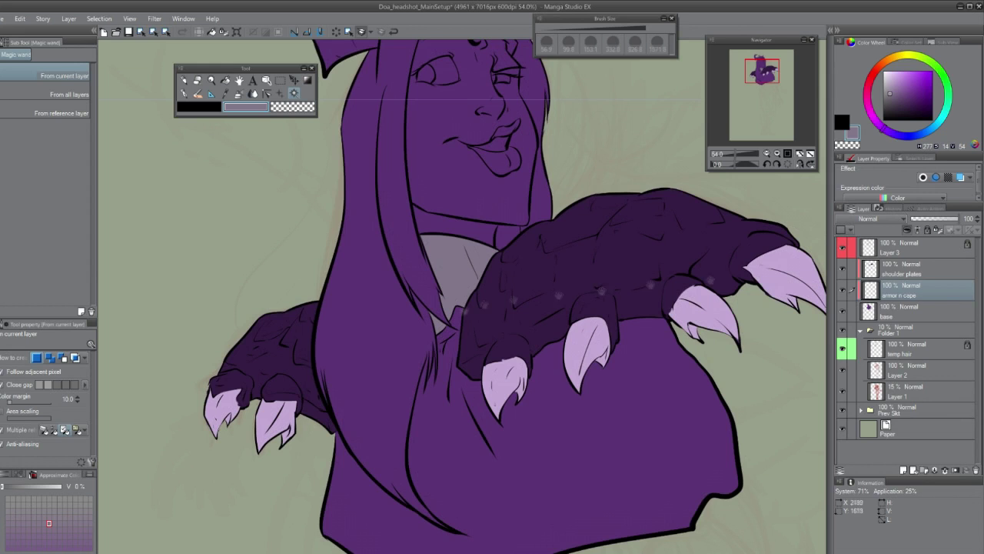
Step: Recolour the base layer's silhouette a brighter purple and add a layer named skin above shoulder plates
click(899, 311)
click(915, 95)
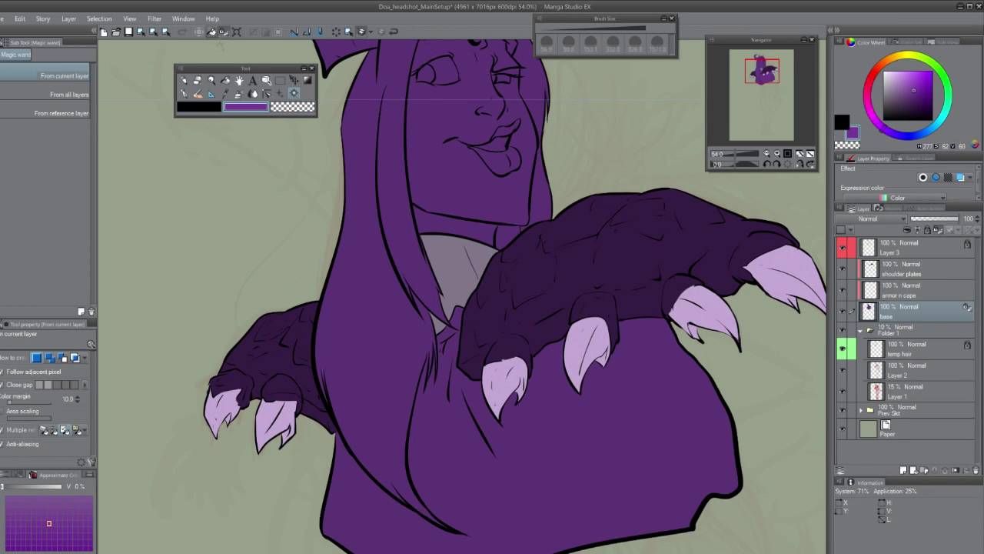
click(899, 269)
click(903, 469)
double_click(892, 273)
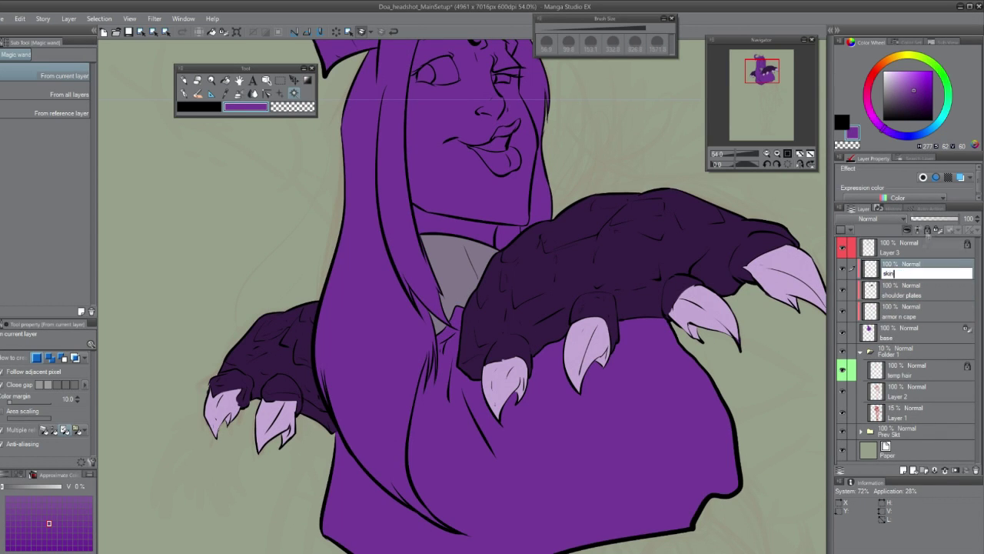
Step: Select the face and neck from Layer 3's line art and fill them with a pinkish skin tone on the skin layer
click(899, 246)
scroll(462, 275, up, 2)
click(462, 274)
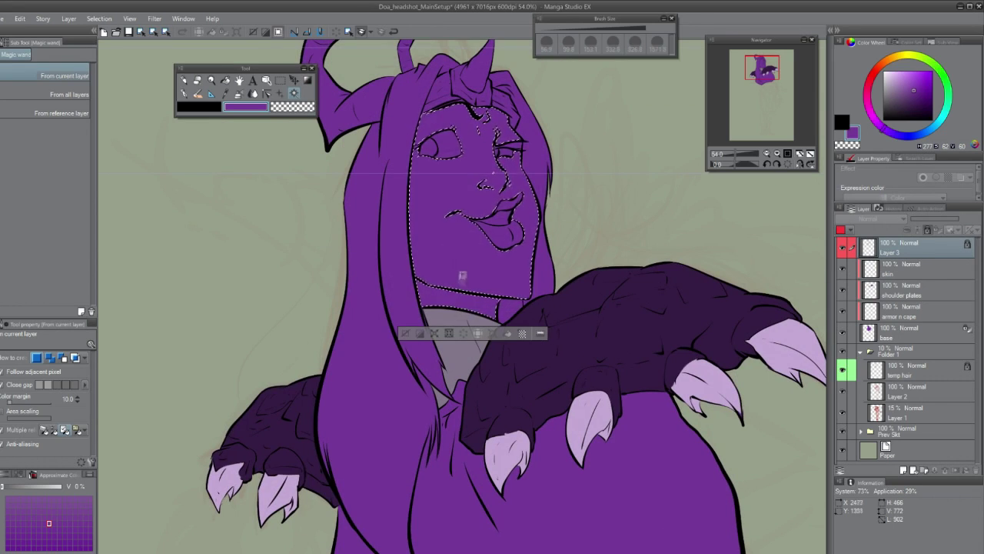
click(900, 268)
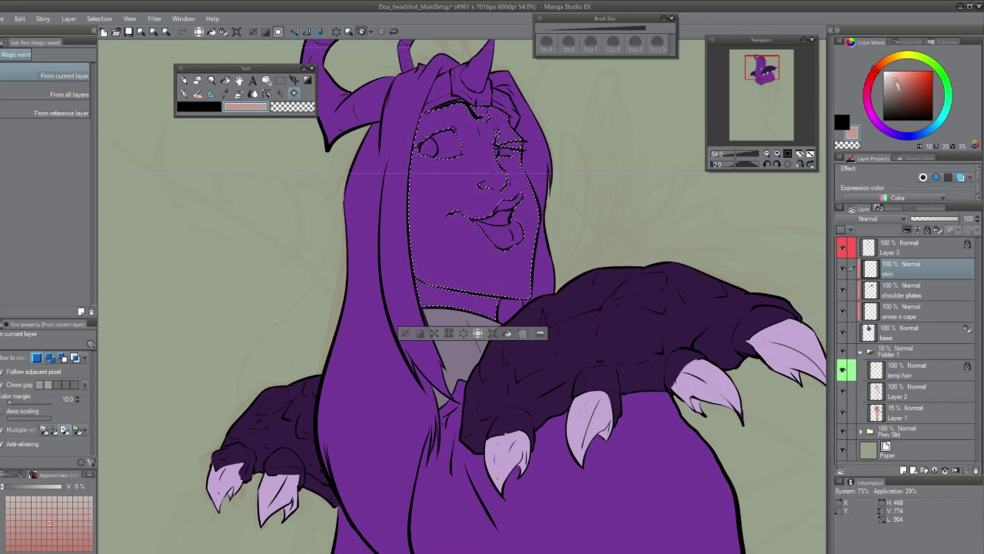
click(478, 333)
click(892, 80)
click(893, 80)
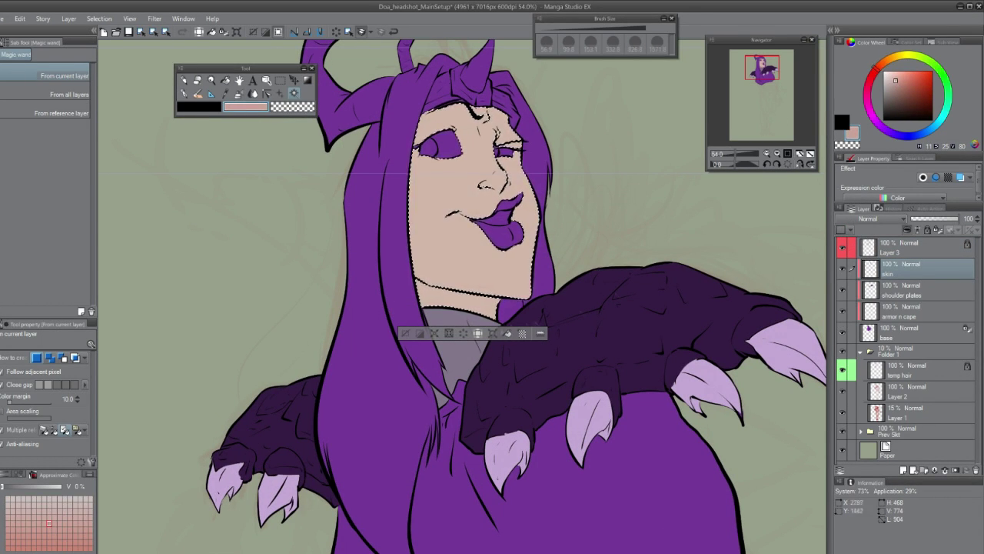
Step: Touch up the skin colour along the facial line art around the eyes with the G-pen
scroll(412, 95, up, 5)
scroll(461, 296, up, 3)
key(p)
drag(559, 231, 367, 70)
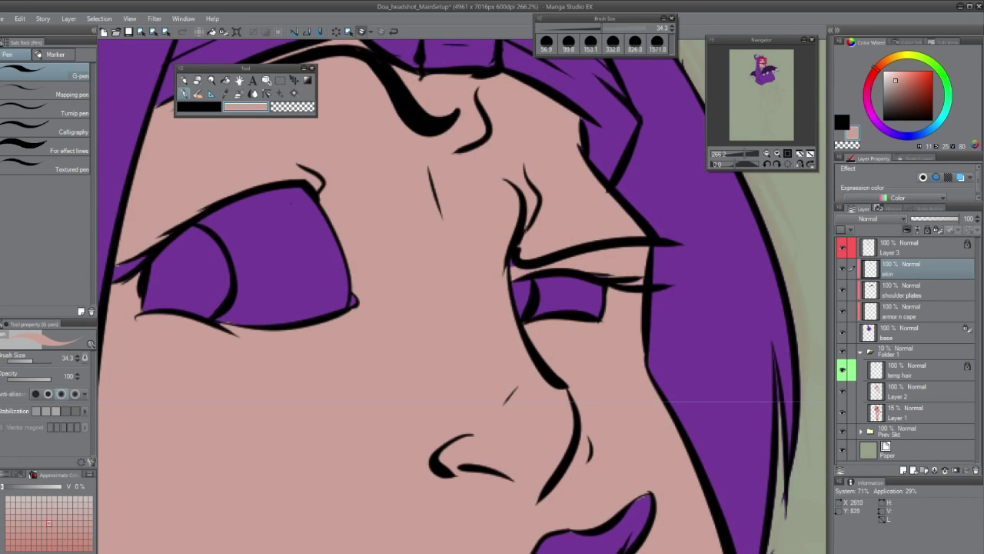
drag(461, 296, 536, 296)
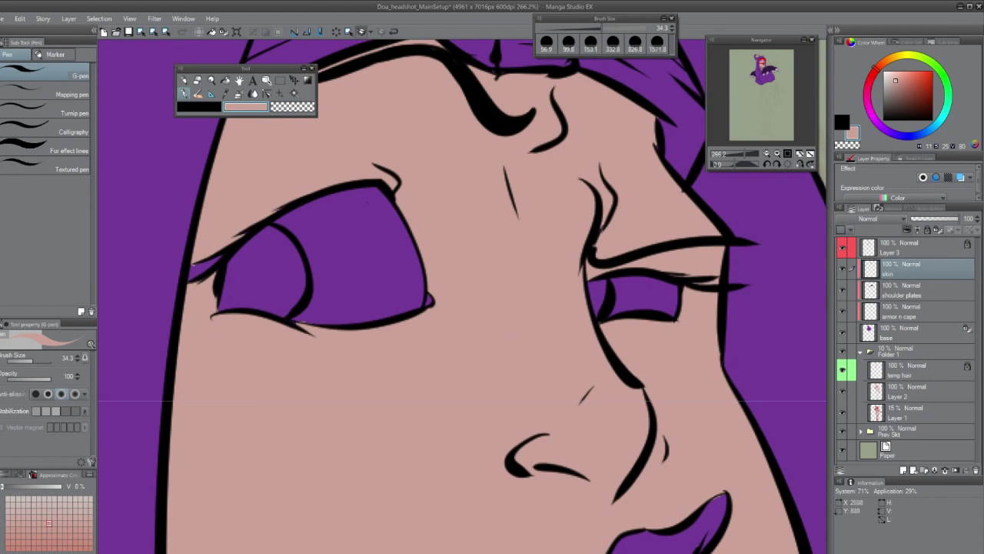
scroll(462, 296, down, 4)
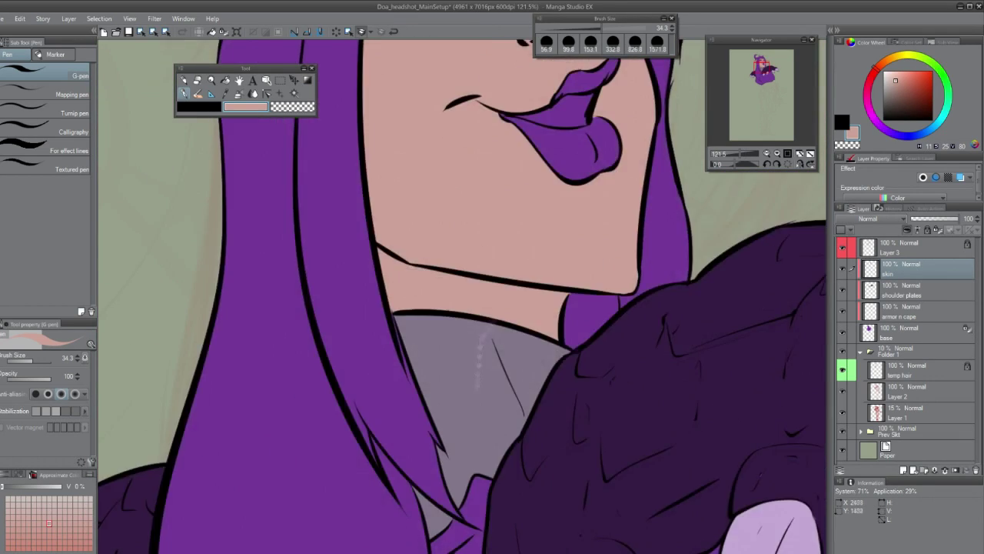
Step: Add a layer named hair above skin and colour-code the skin, shoulder plates and armor n cape layers orange, blue and purple
key(ctrl+shift+n)
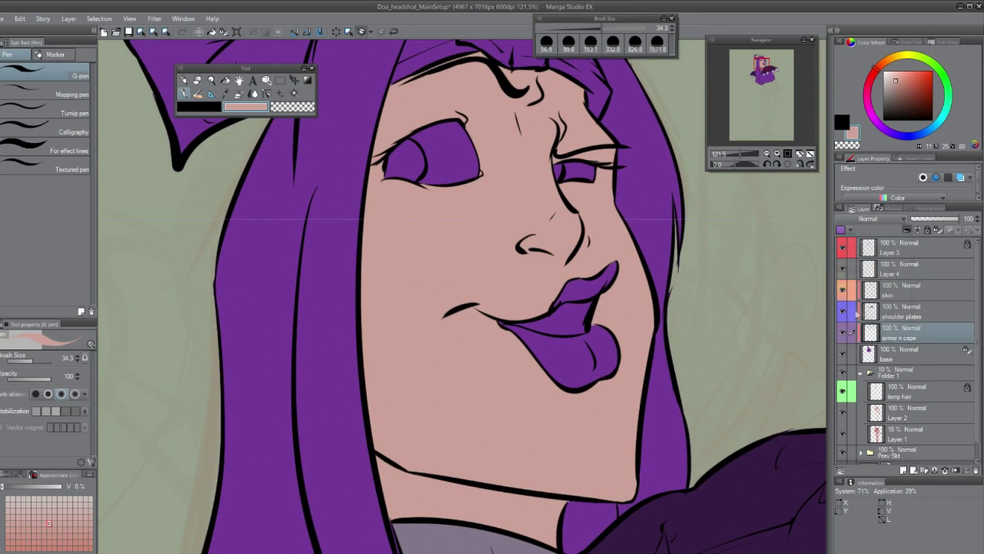
double_click(891, 273)
scroll(461, 296, down, 3)
Step: Select all the hair sections from Layer 3's line art and fill them dark red on the hair layer
click(899, 246)
key(w)
click(480, 419)
scroll(485, 356, down, 3)
key(ctrl+d)
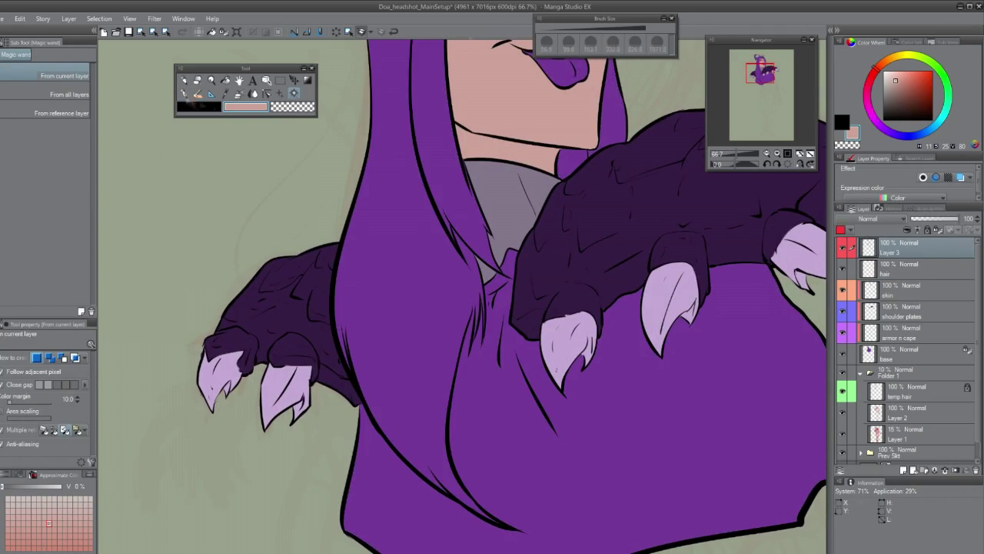
key(p)
scroll(461, 296, up, 5)
scroll(461, 296, down, 5)
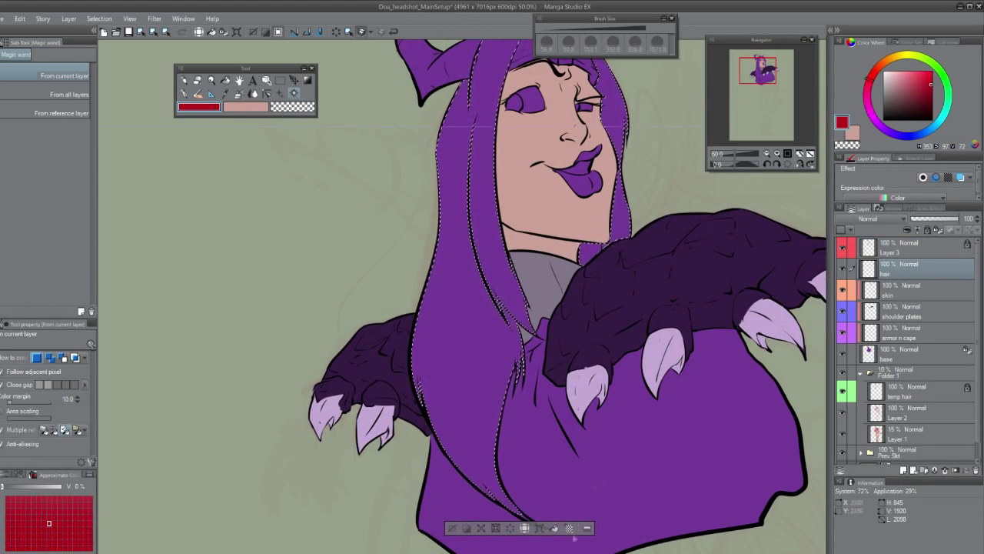
key(alt+Delete)
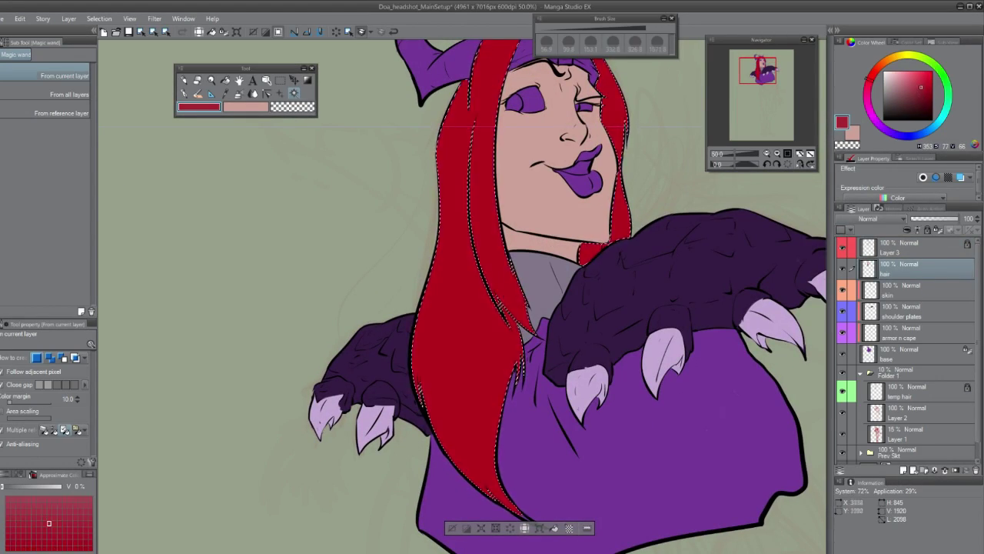
key(alt+Delete)
key(ctrl+d)
Step: Paint the unfilled gaps at the hair tips and strands dark red with the G-pen
scroll(461, 296, up, 5)
key(p)
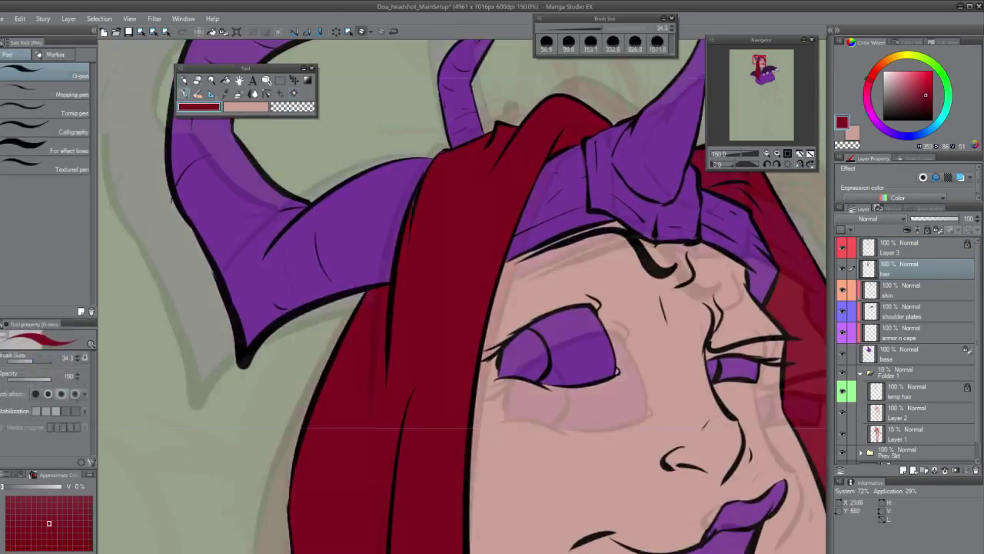
scroll(461, 296, up, 3)
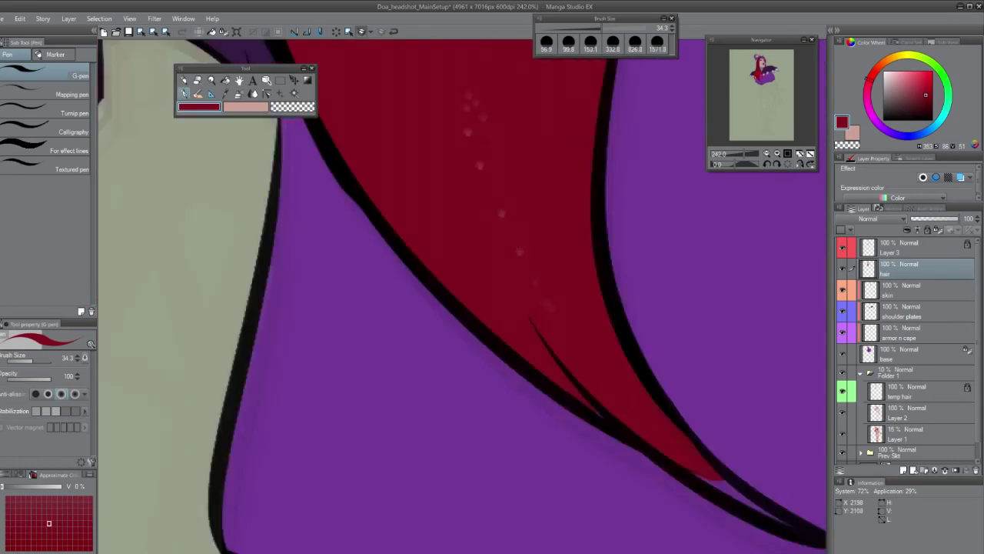
drag(548, 306, 454, 215)
scroll(615, 335, up, 3)
scroll(454, 215, up, 2)
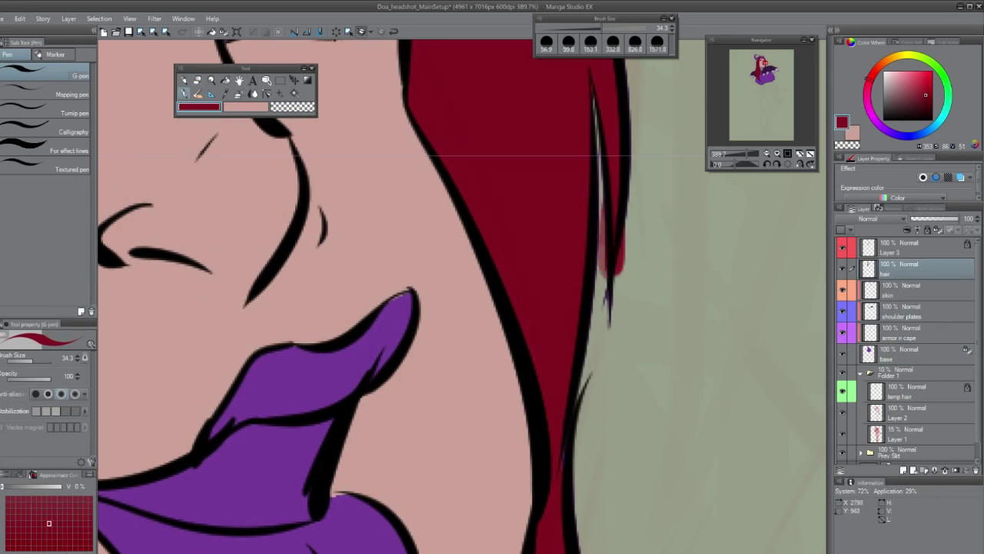
scroll(462, 296, down, 6)
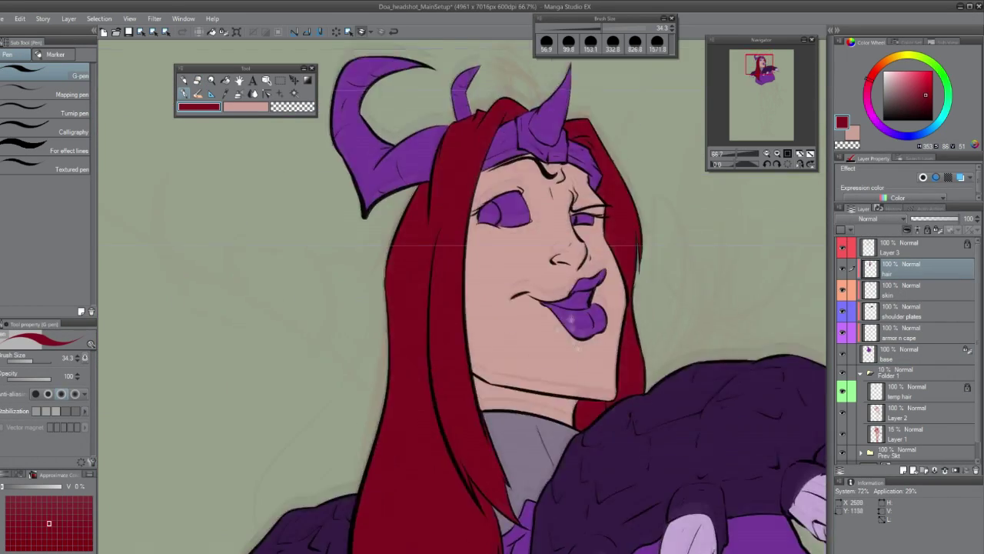
Step: Colour-code the hair layer dark red, add a layer named Face below skin, and colour the lips and tongue magenta on it
key(ctrl+shift+n)
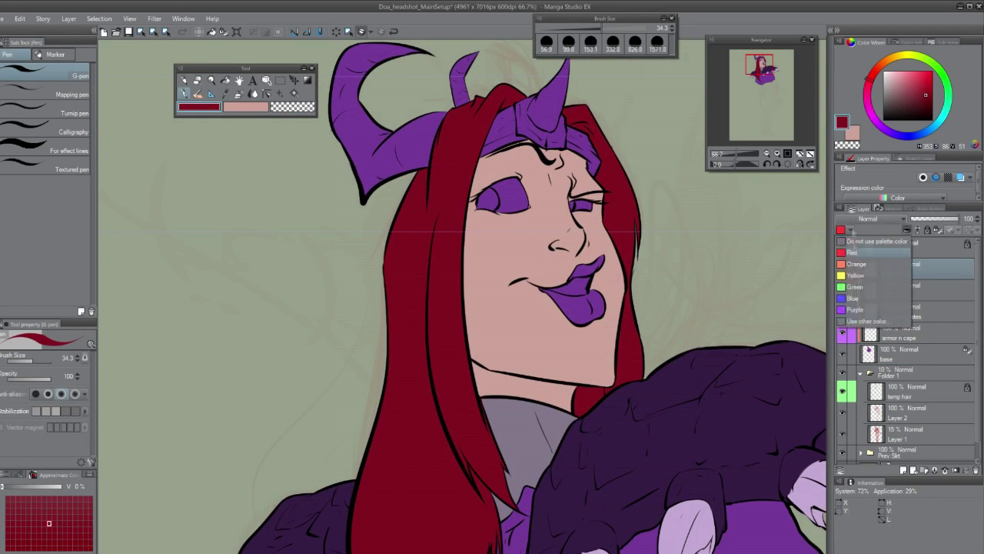
key(Return)
key(ctrl+plus)
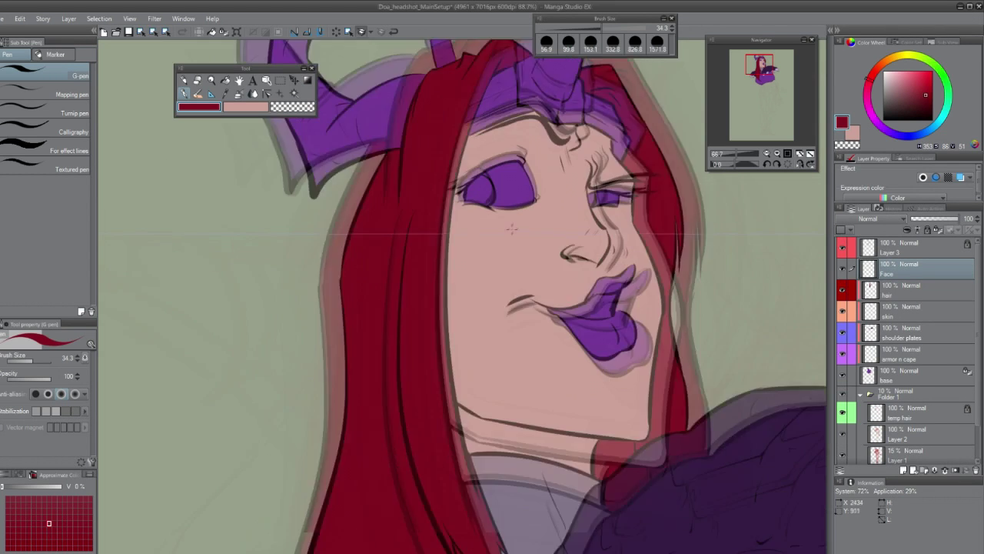
drag(910, 300, 908, 322)
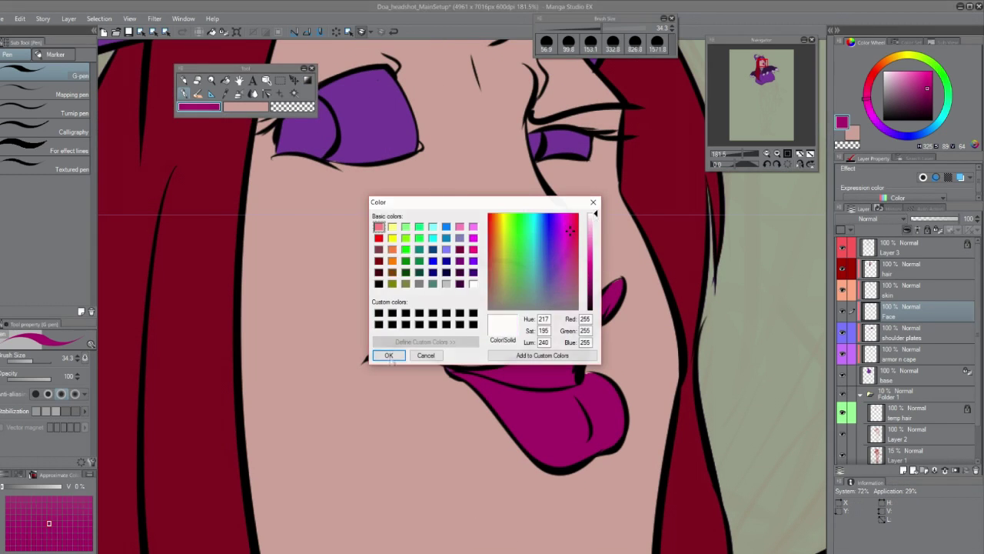
Step: Rename Layer 3 as lines and fill the teeth and the whites of both eyes with white on the Face layer
click(907, 246)
key(Return)
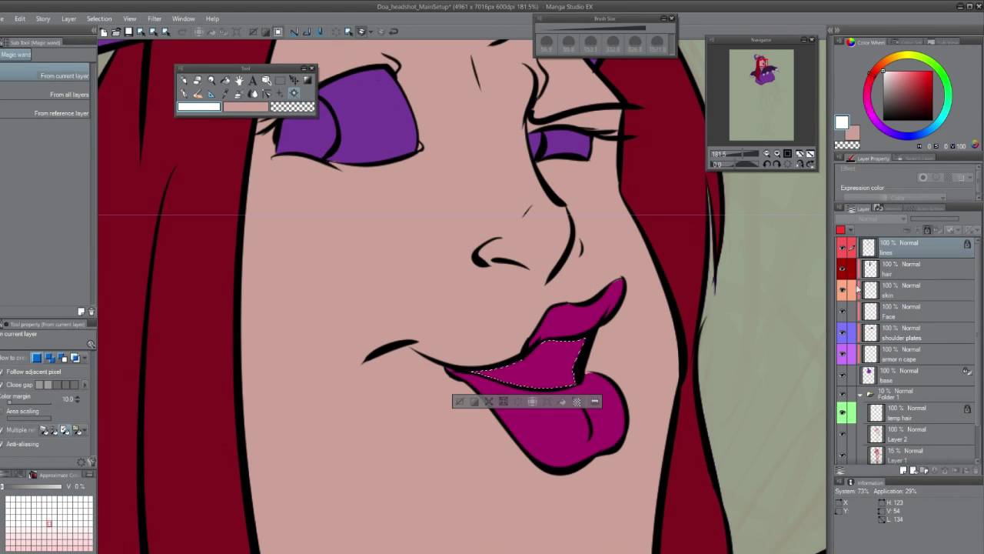
click(910, 311)
key(alt+BackSpace)
key(ctrl+plus)
key(ctrl+plus)
key(ctrl+plus)
key(p)
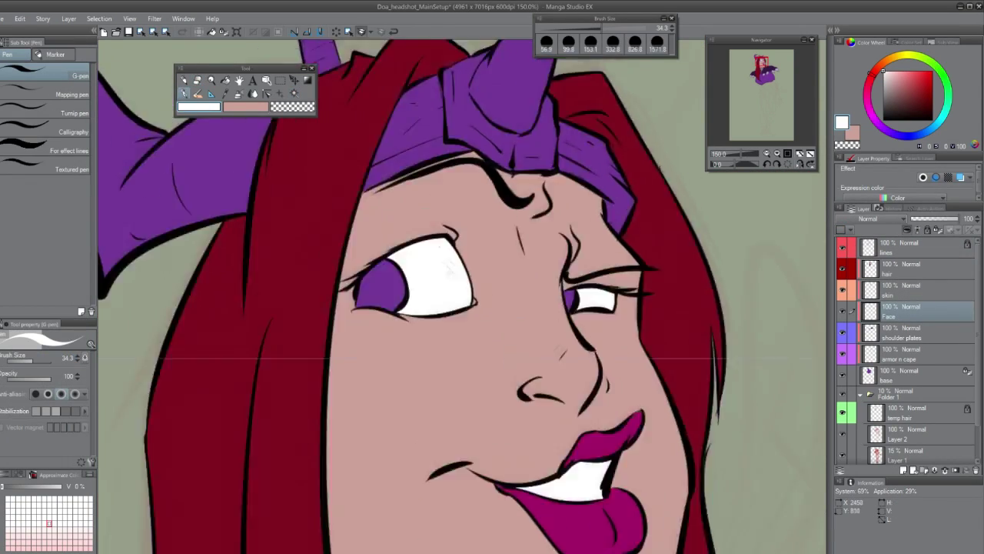
Step: Select both irises from the lines layer and fill them orange-red on the Face layer
key(ctrl+plus)
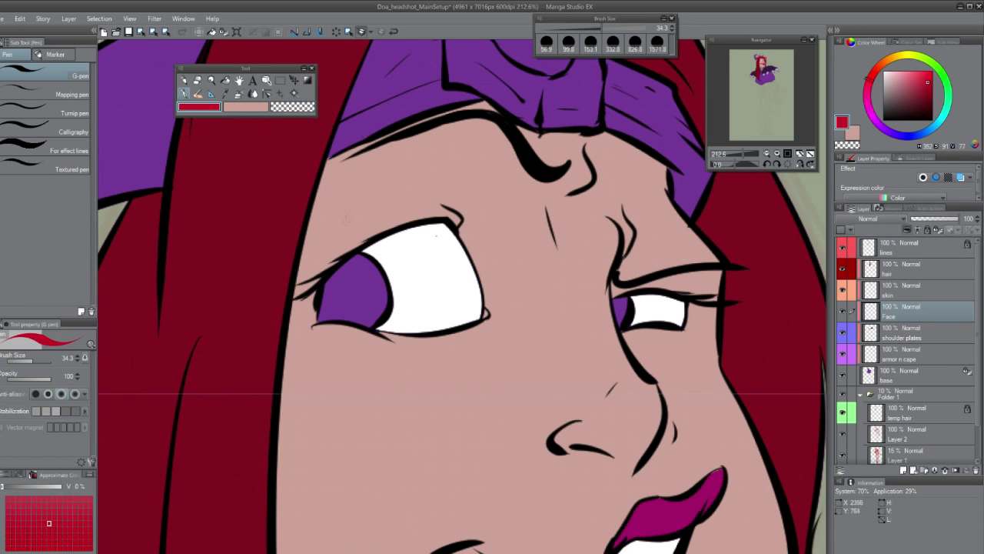
key(w)
click(915, 246)
click(354, 289)
click(914, 310)
click(403, 342)
click(915, 85)
click(403, 341)
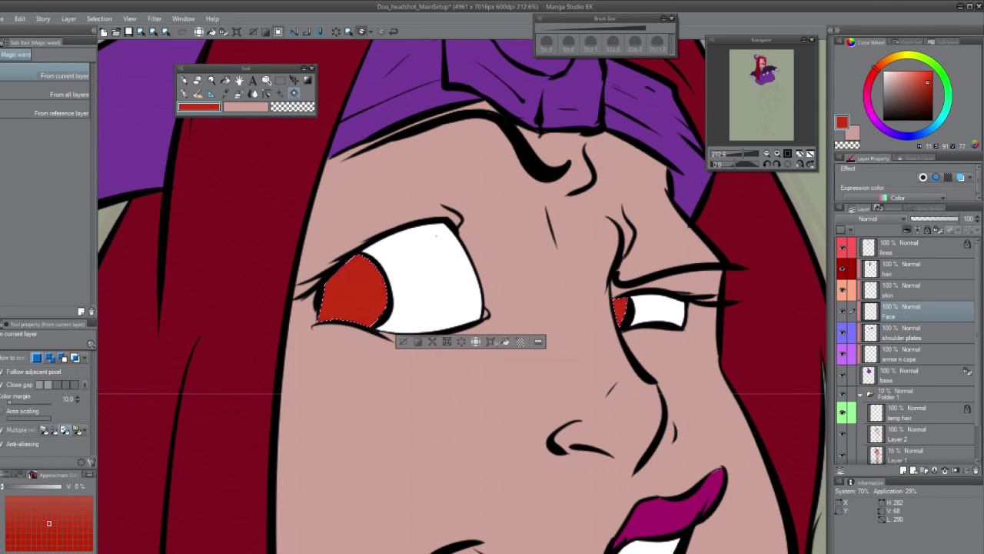
key(ctrl+d)
Step: Add a layer named Crown above hair and set its palette colour to dark purple
scroll(403, 341, down, 5)
click(915, 269)
key(ctrl+shift+n)
double_click(920, 267)
text(Crown)
click(840, 229)
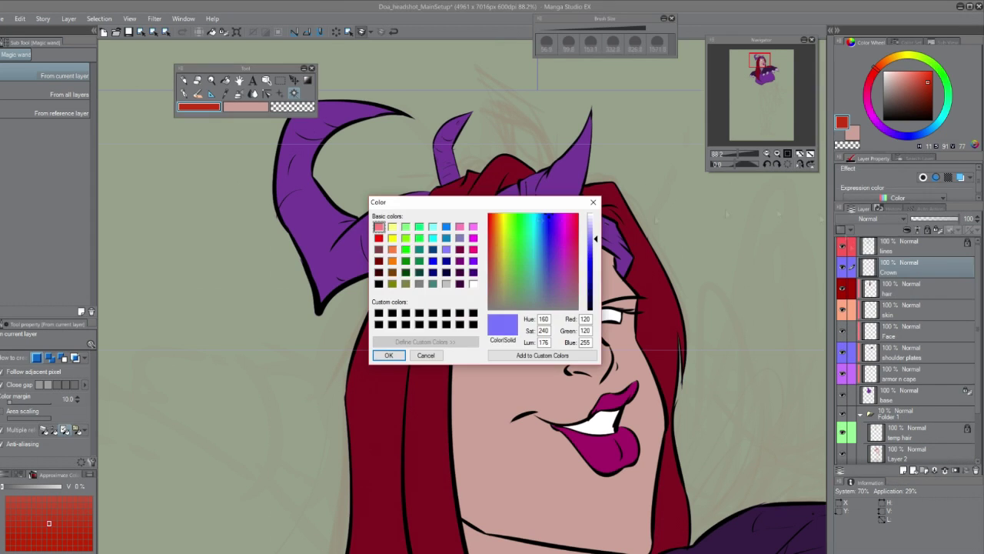
click(391, 410)
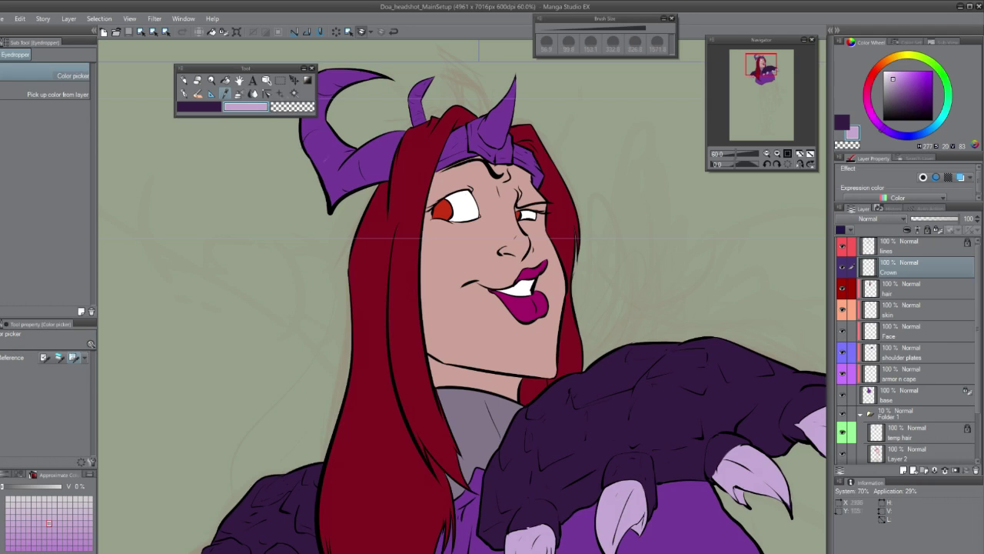
Step: Select the crown's band and the side horns from the lines layer and fill them dark purple on the Crown layer
click(915, 246)
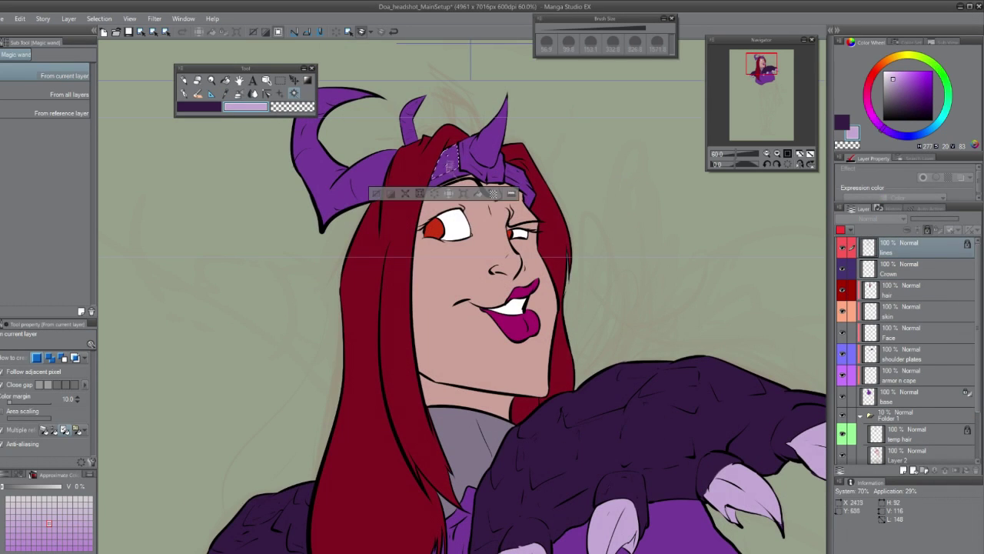
shift+click(525, 179)
shift+click(412, 123)
shift+click(340, 176)
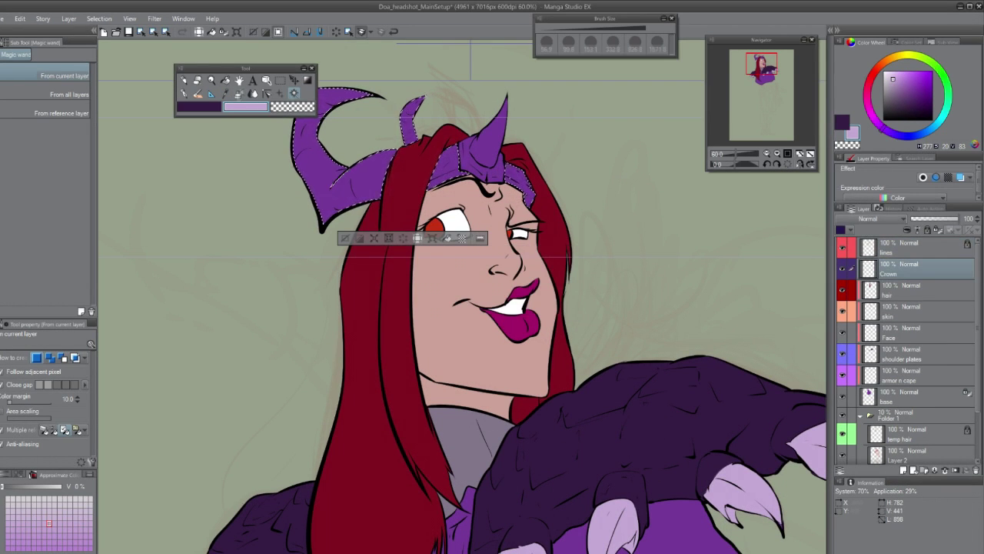
key(x)
key(alt+BackSpace)
key(ctrl+d)
Step: Reselect only the side horns and refill them with a pale greyish purple on the Crown layer
key(ctrl+z)
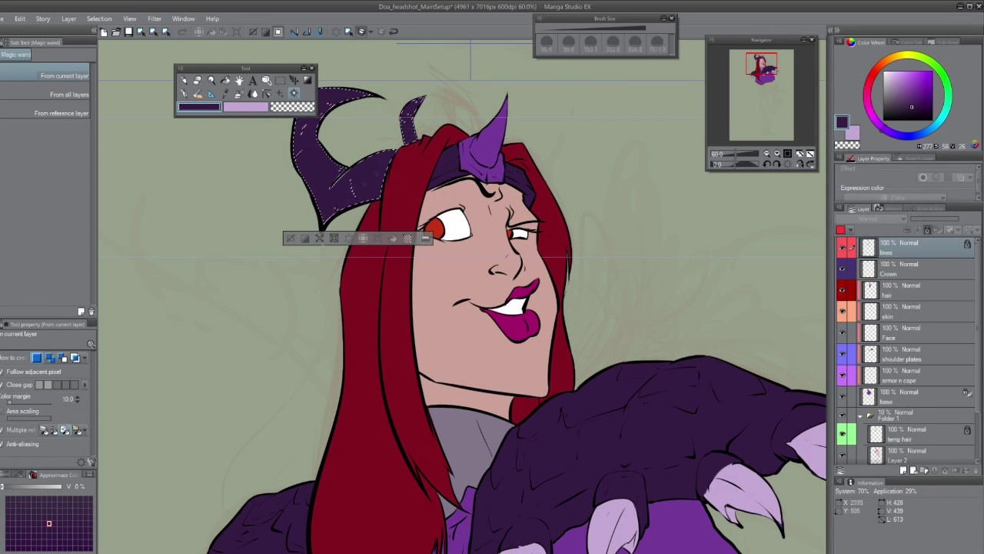
key(j)
key(ctrl+z)
key(ctrl+d)
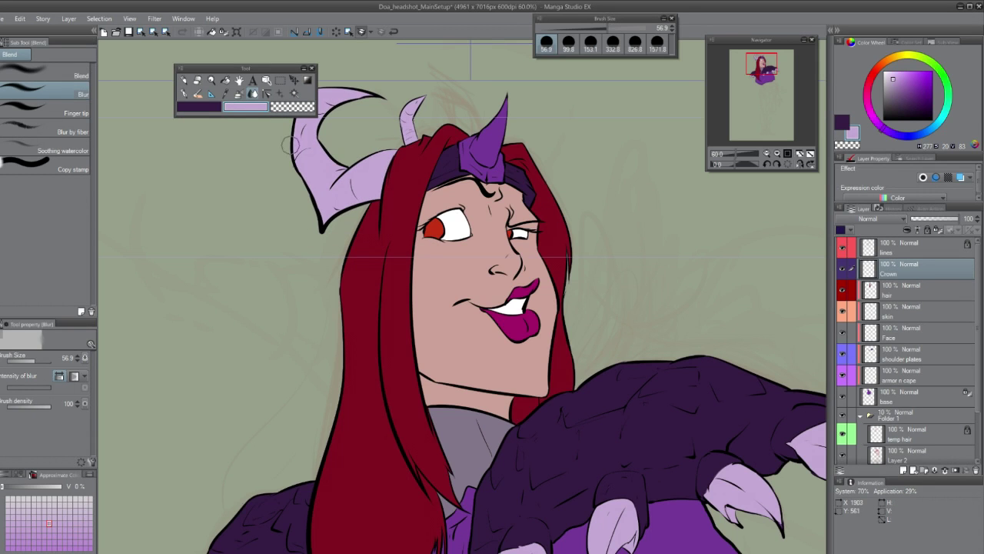
click(246, 106)
key(Return)
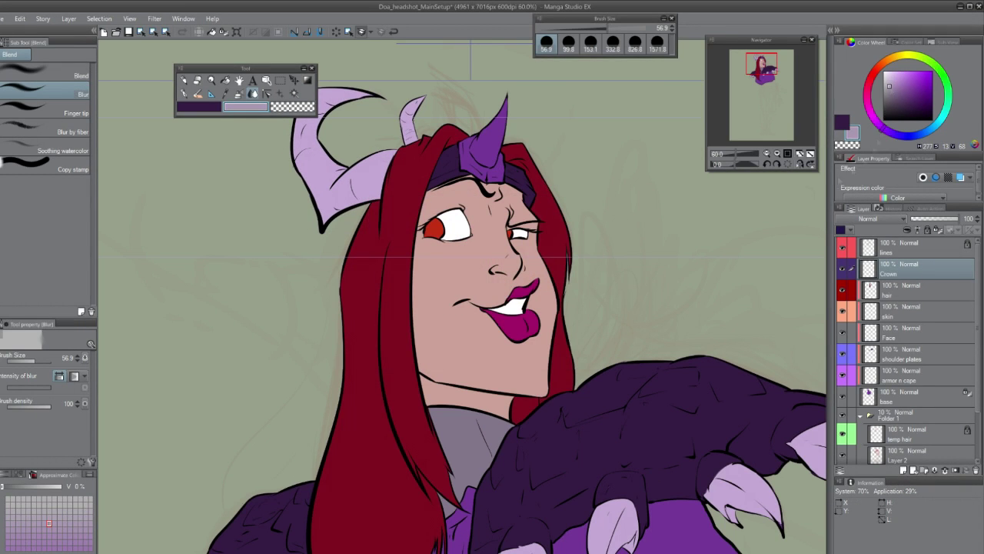
key(w)
click(338, 161)
key(ctrl+d)
Step: Fill the crown's centre horn pale greyish purple on the Crown layer and touch up the dark purple band's edges
click(492, 139)
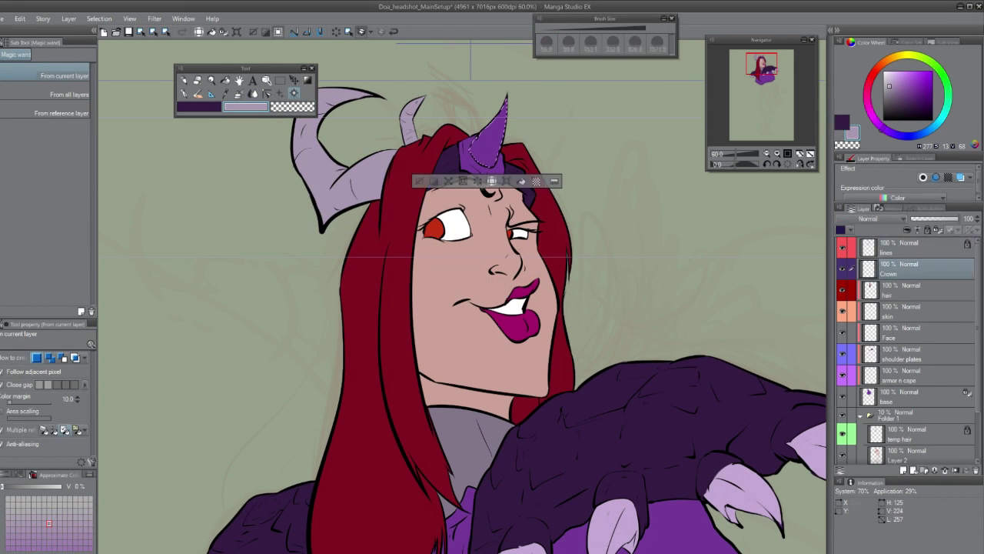
key(ctrl+d)
key(p)
scroll(492, 139, up, 10)
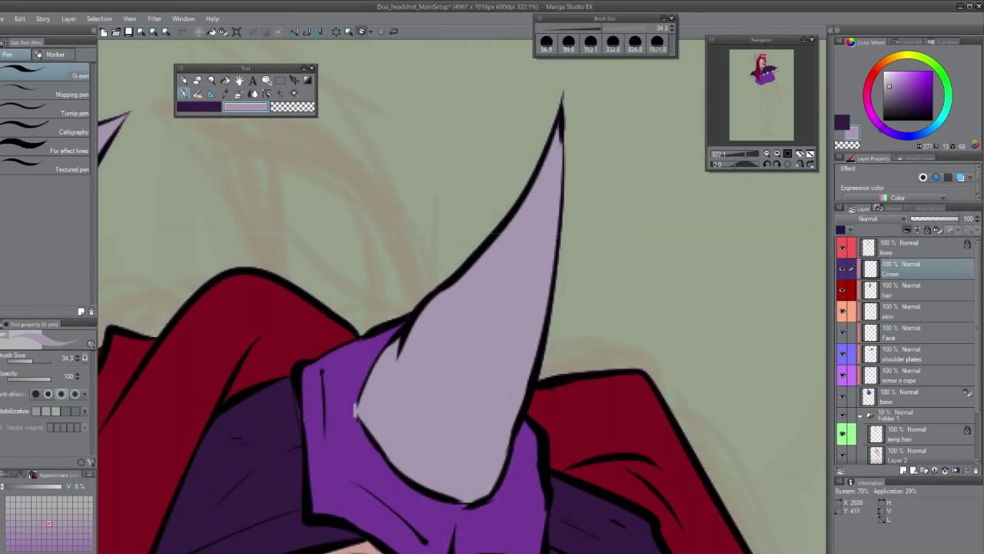
scroll(492, 77, down, 5)
key(e)
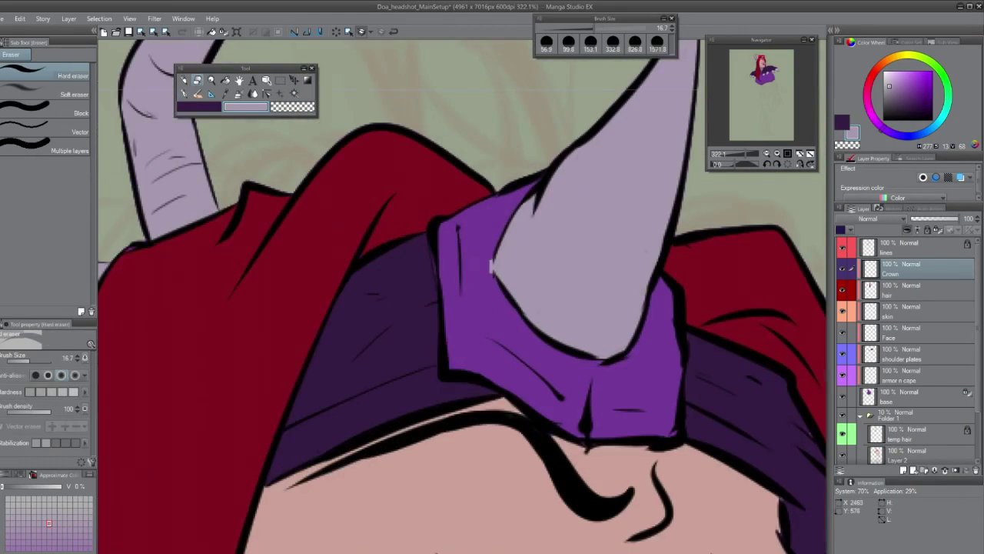
scroll(492, 77, down, 3)
scroll(488, 213, up, 8)
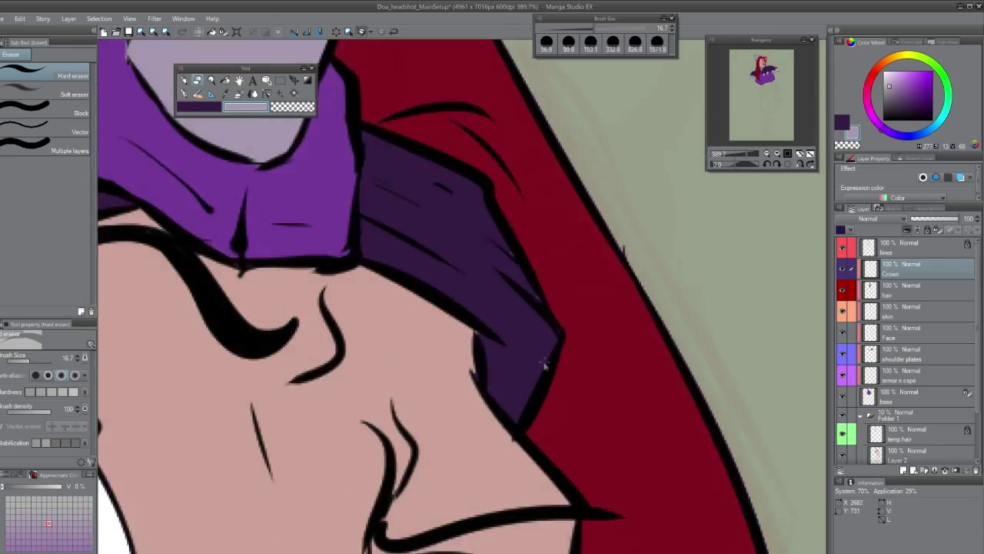
key(ctrl+minus)
key(ctrl+minus)
key(ctrl+minus)
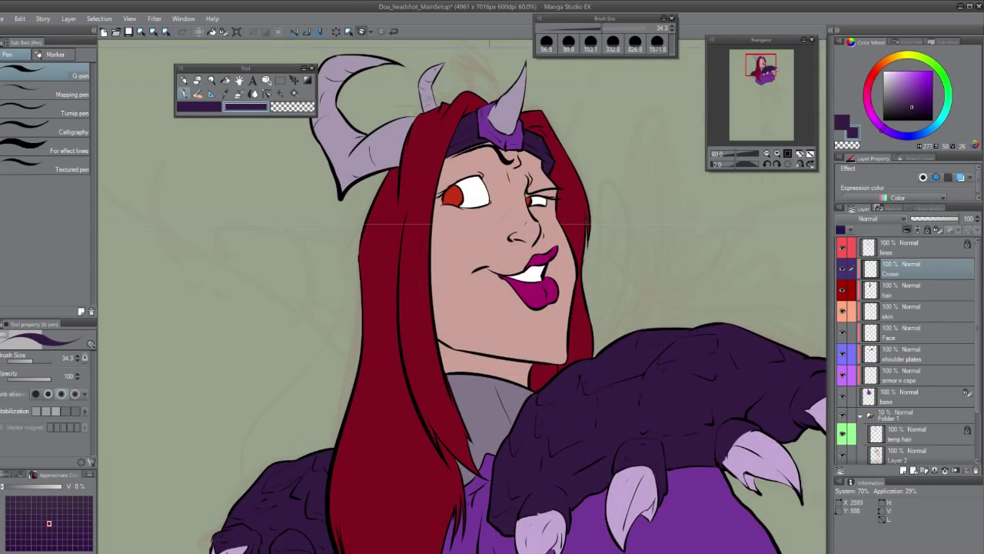
Step: Hide the flat colour layers and add a layer named shadows directly above Crown
scroll(505, 296, down, 3)
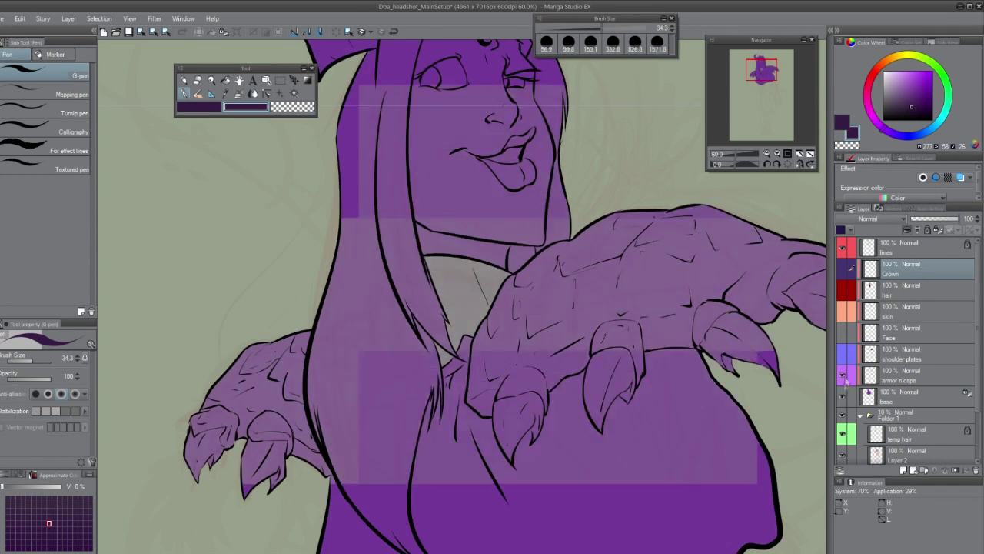
key(ctrl+shift+n)
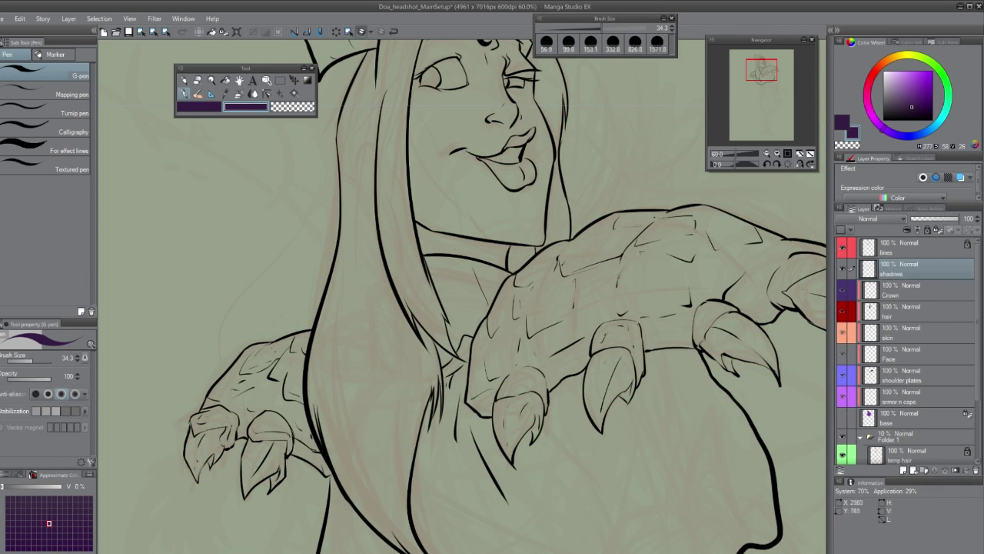
Step: Lasso a curved shadow along the hair side of the jaw and fill it dark purplish grey on the shadows layer
key(m)
click(68, 113)
scroll(461, 296, up, 2)
drag(398, 231, 507, 355)
click(246, 106)
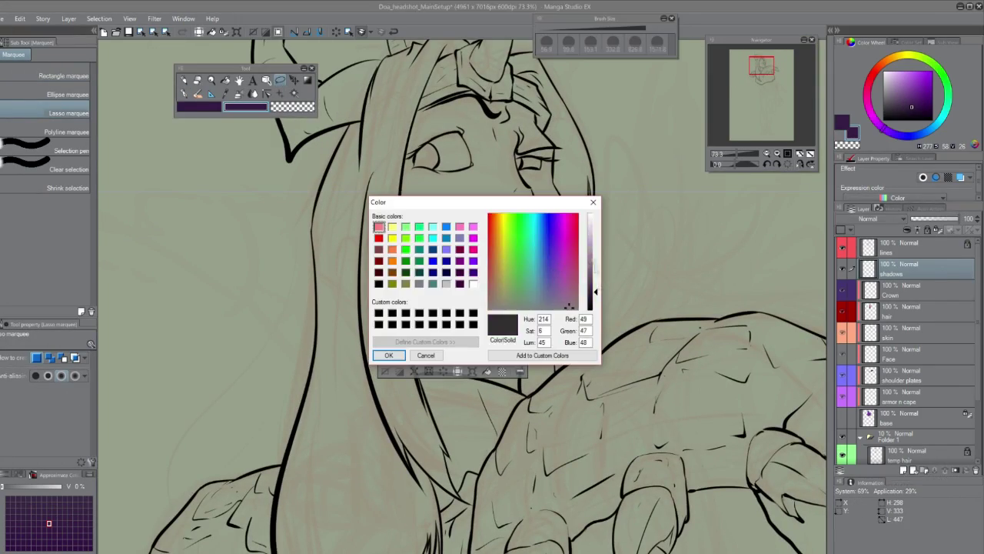
click(387, 353)
key(ctrl+d)
key(p)
scroll(461, 296, down, 3)
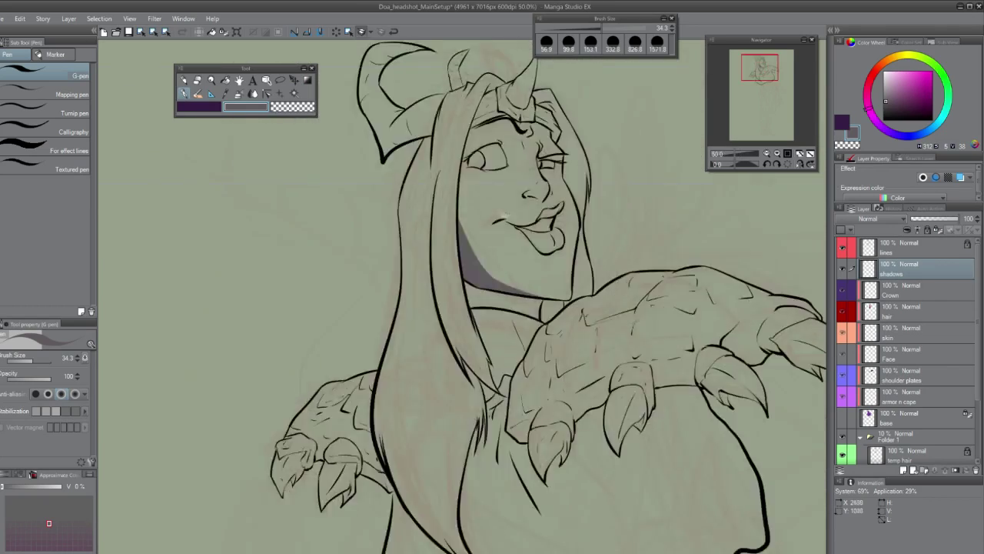
Step: Paint a narrow shadow with the G-pen along the hair edge of the face and a small one under the nose
scroll(461, 295, up, 5)
drag(461, 307, 442, 227)
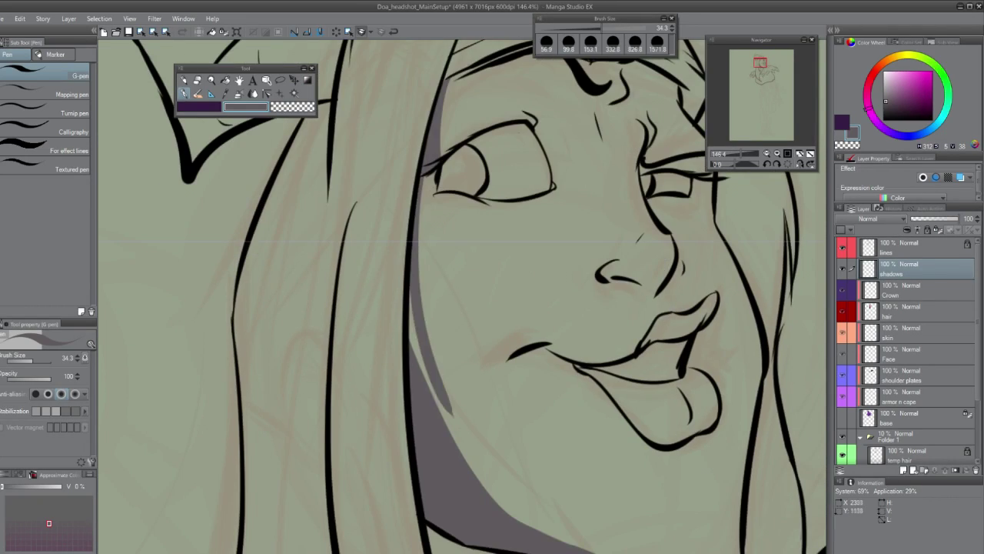
scroll(461, 296, up, 2)
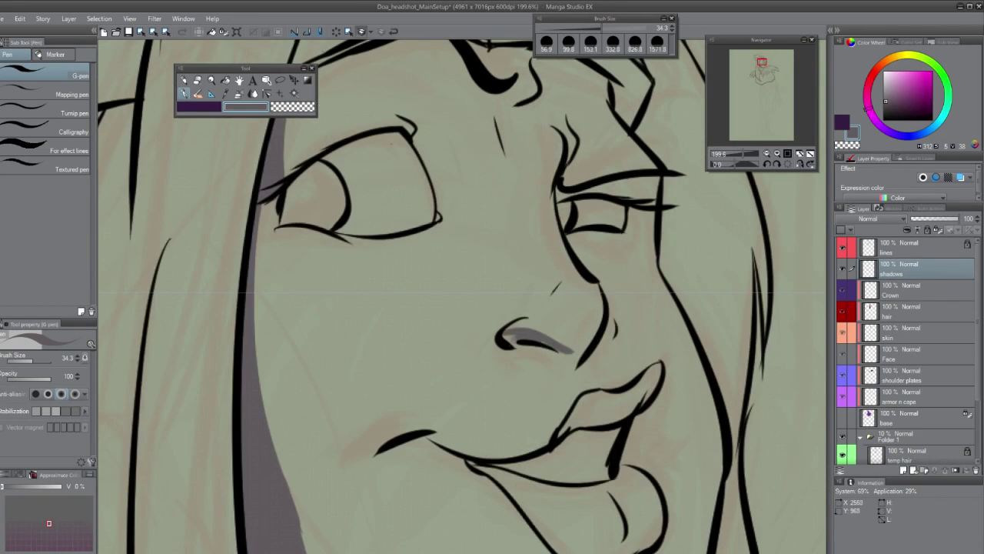
scroll(461, 296, down, 3)
scroll(461, 296, up, 3)
Step: Lasso and fill shadow areas on the horns, the long hair and the far shoulder plate
key(m)
mouse_move(388, 192)
mouse_down()
mouse_move(431, 328)
mouse_move(375, 207)
mouse_up()
key(ctrl+d)
scroll(462, 296, down, 5)
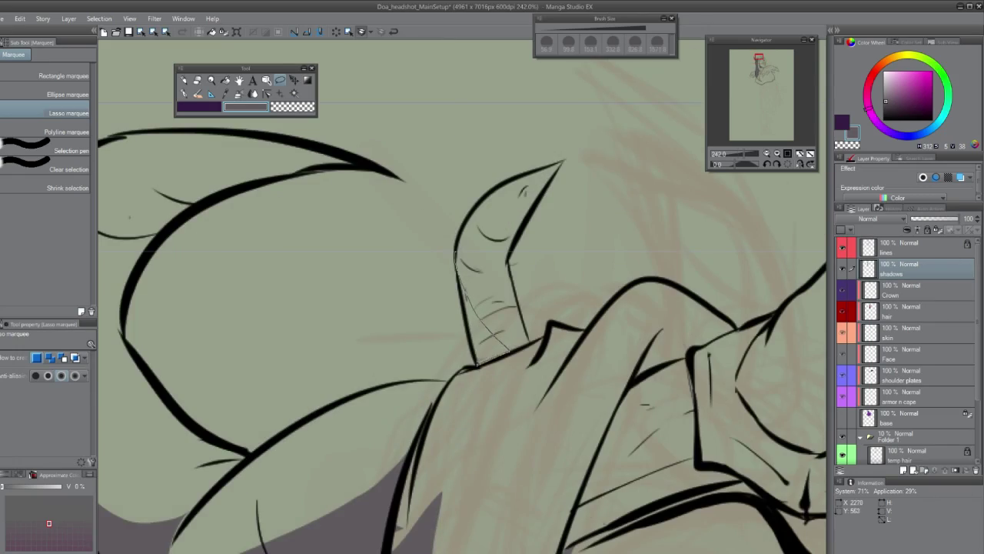
drag(441, 206, 476, 361)
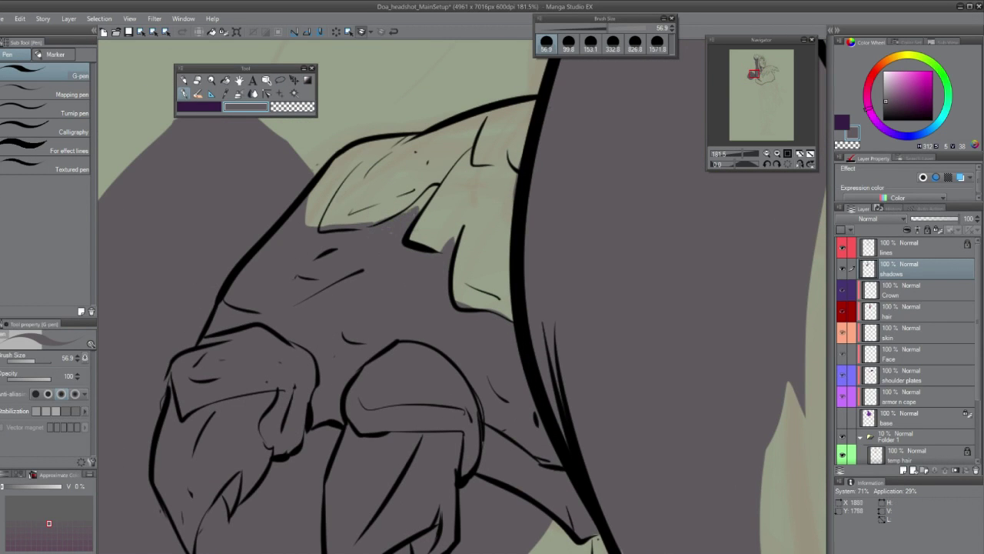
Step: Erase lit strips from the shadow on the far shoulder's two claws and their knuckle plates
key(e)
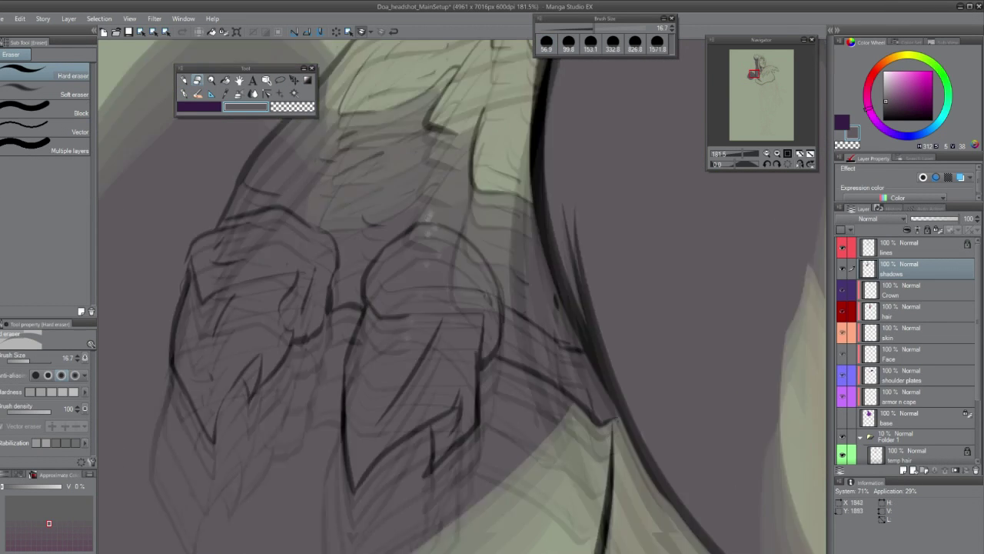
drag(439, 267, 359, 398)
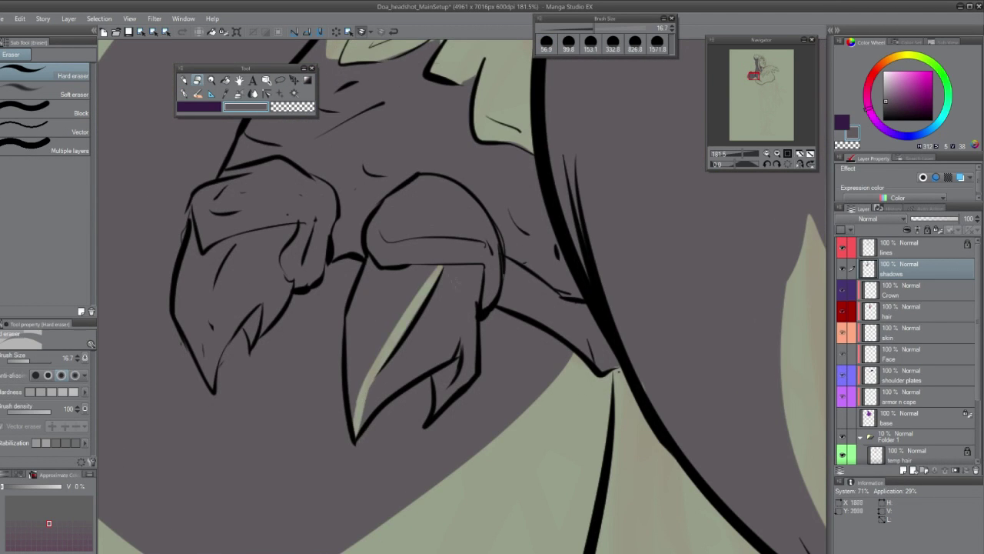
drag(462, 197, 493, 241)
mouse_move(462, 307)
mouse_down()
mouse_move(510, 297)
mouse_move(634, 323)
mouse_up()
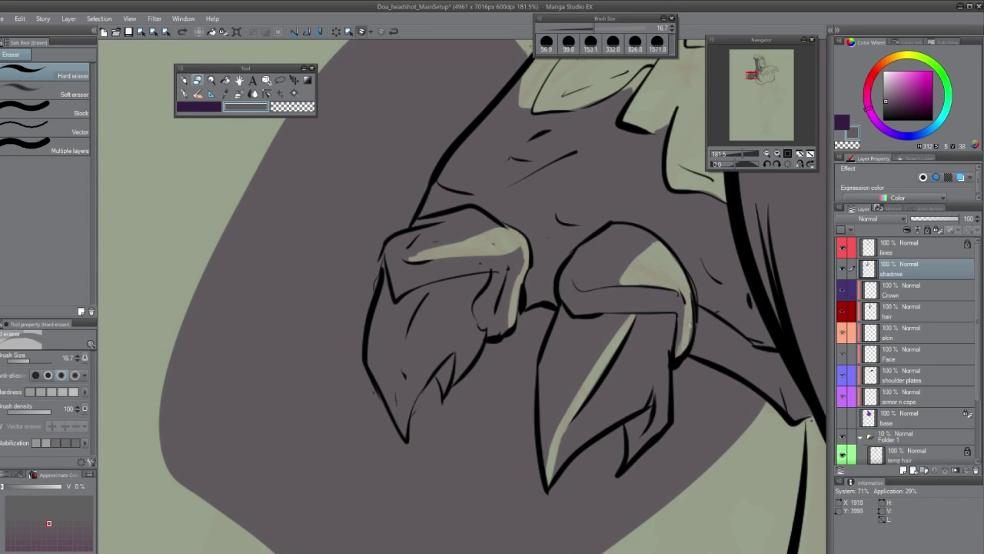
scroll(461, 295, down, 5)
scroll(461, 295, up, 6)
drag(530, 306, 595, 283)
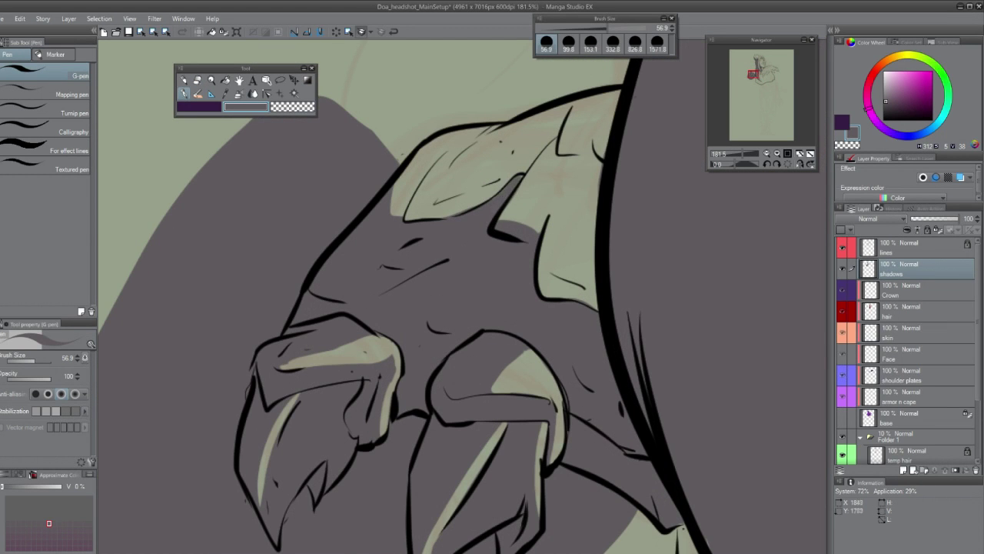
Step: Paint shadows under the scales of the far shoulder plate with the G-pen and refine the shading with the Hard eraser
drag(482, 299, 461, 300)
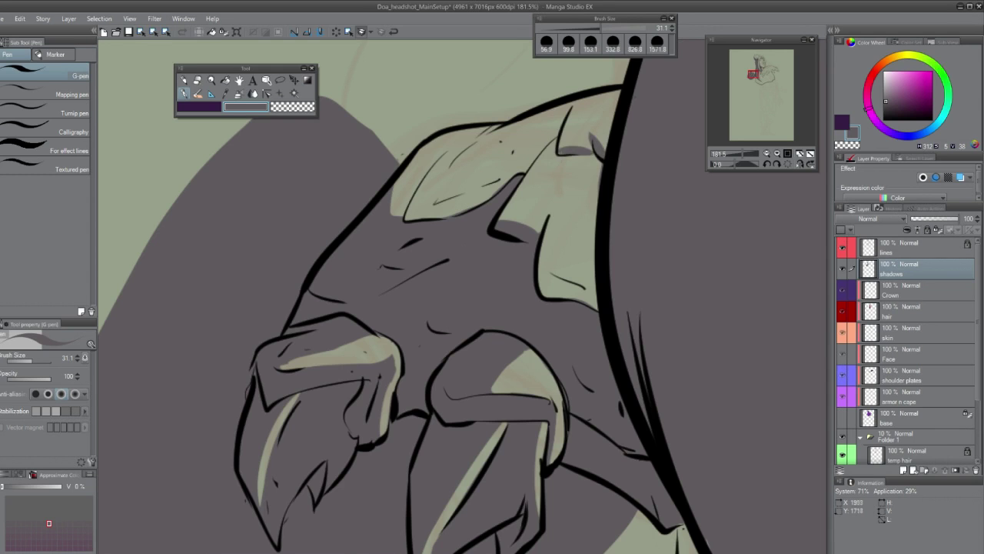
key(e)
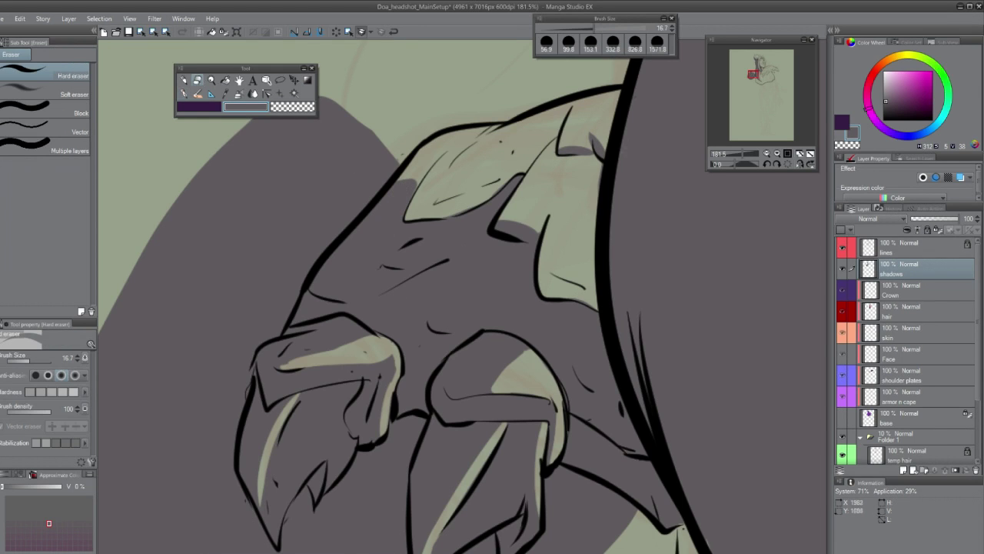
scroll(461, 296, up, 2)
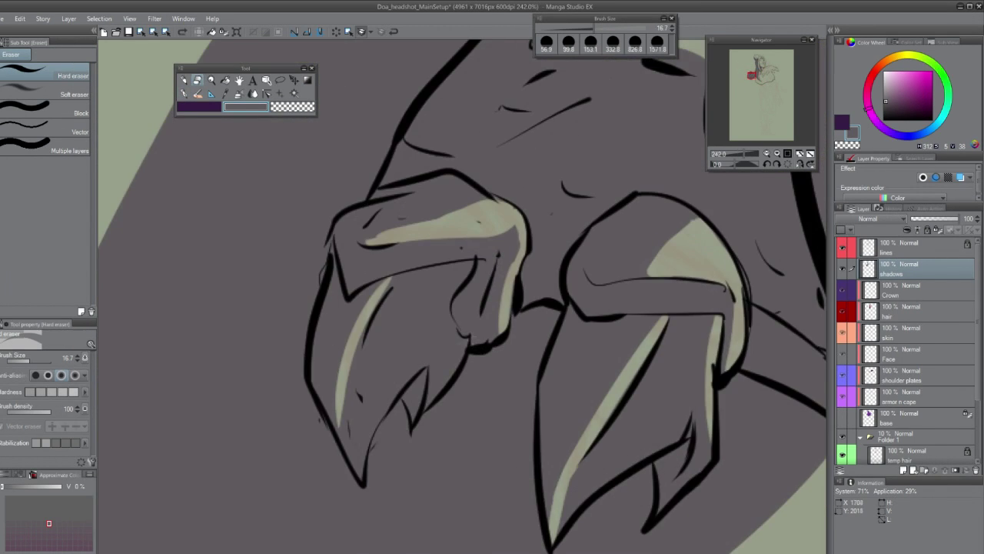
scroll(461, 296, down, 3)
scroll(346, 308, up, 2)
Step: Lasso a thin shadow along the cape fold between the hair tips and the near shoulder plate
key(m)
drag(323, 155, 304, 165)
scroll(462, 296, down, 3)
scroll(461, 296, up, 4)
drag(472, 285, 383, 327)
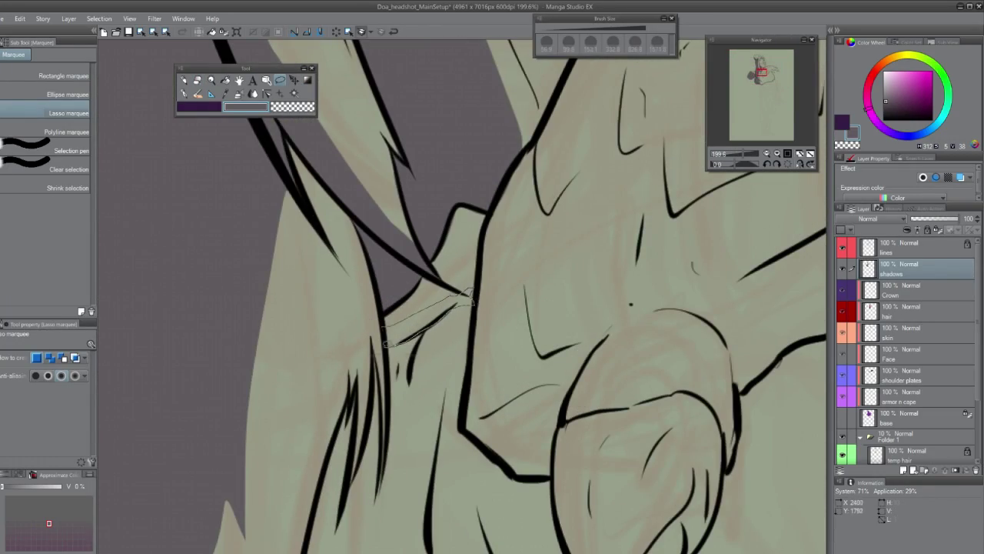
Step: Lasso the underside of the near shoulder plate around its first two knuckles and fill it with the shadow colour
scroll(462, 296, down, 3)
scroll(461, 296, up, 2)
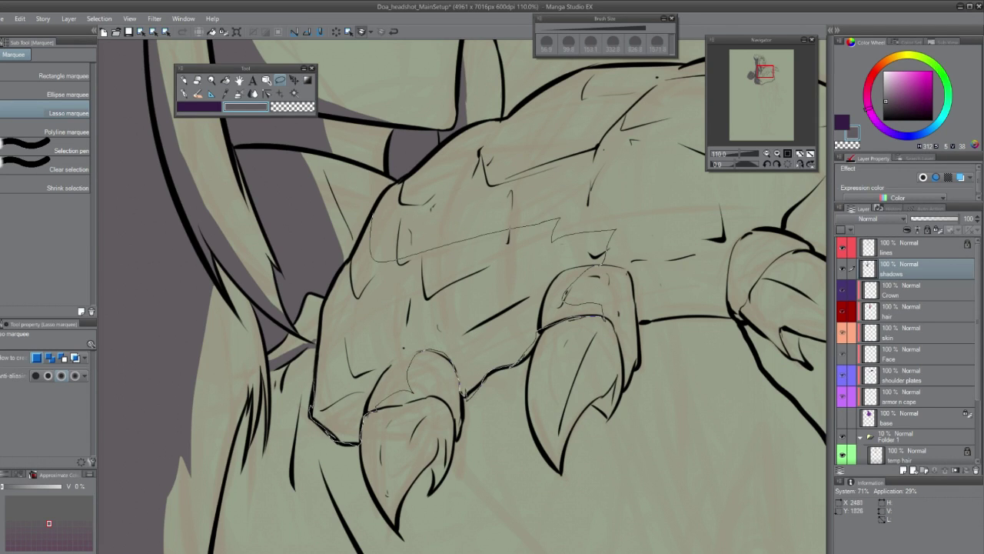
key(alt+BackSpace)
key(ctrl+d)
scroll(461, 296, up, 2)
Step: Paint shadows down the outer edges of the near shoulder's first two claws and inside the first claw's barb
key(e)
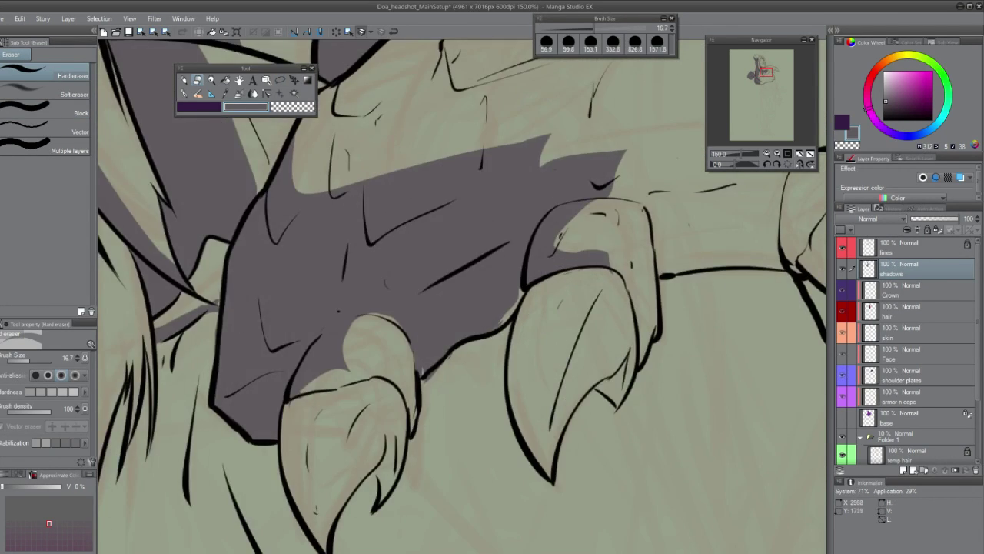
scroll(461, 296, down, 5)
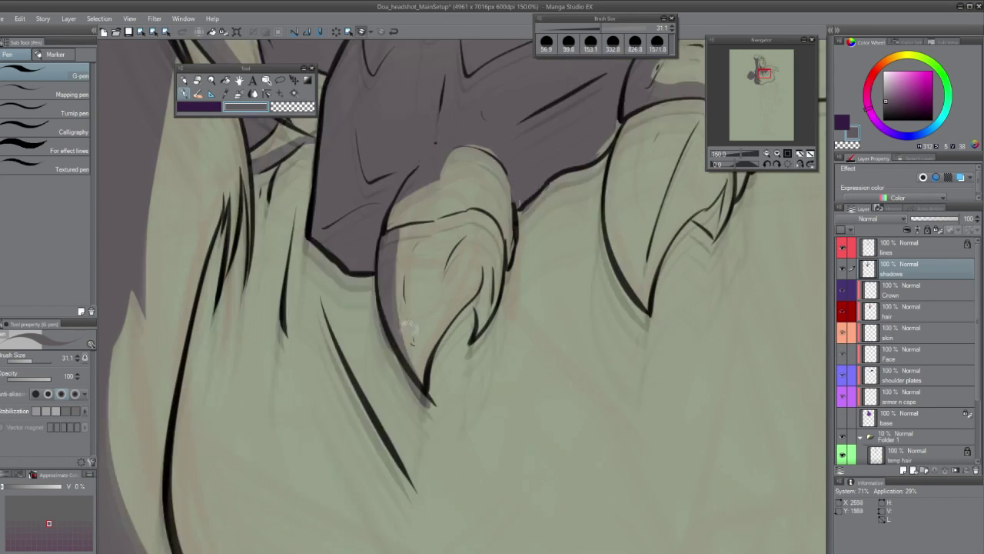
mouse_move(461, 296)
mouse_down()
mouse_move(427, 327)
mouse_move(296, 373)
mouse_up()
key(p)
drag(465, 176, 482, 376)
drag(450, 216, 443, 295)
scroll(257, 480, up, 3)
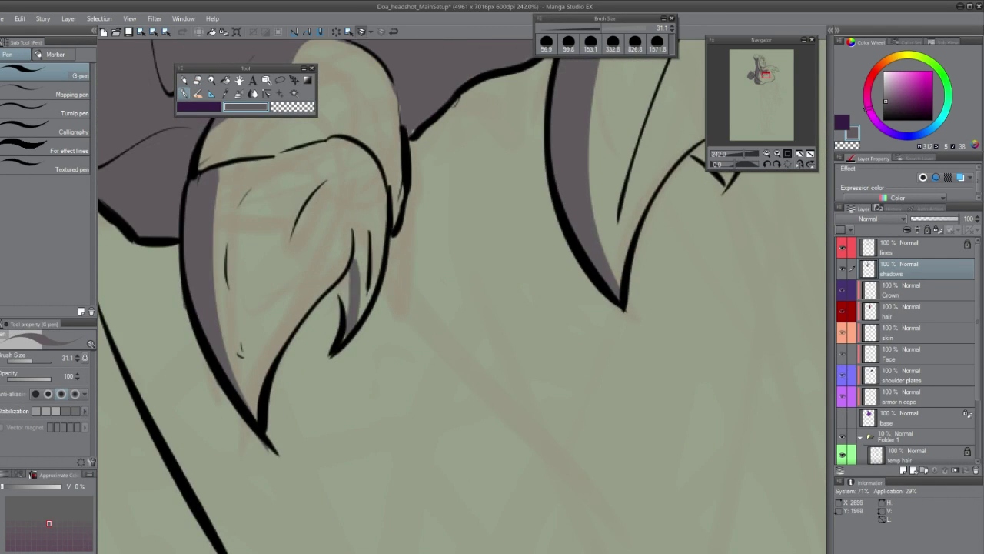
drag(353, 231, 358, 283)
Step: Shade the barb of the near shoulder's second claw with the G-pen and clean up its edges
scroll(353, 284, down, 3)
scroll(500, 300, up, 3)
drag(534, 273, 492, 315)
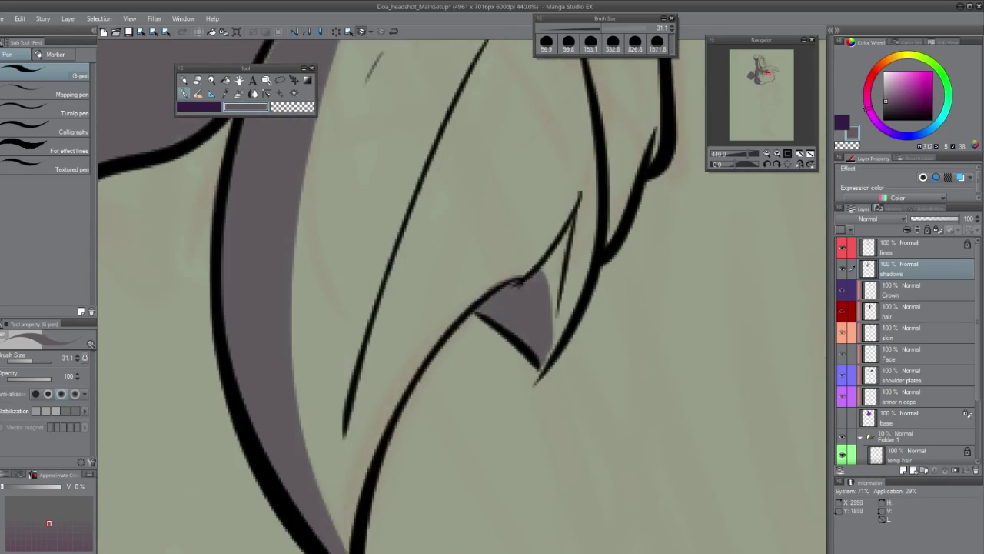
scroll(500, 300, down, 3)
scroll(461, 292, up, 2)
mouse_move(539, 272)
mouse_down()
mouse_move(500, 292)
mouse_move(400, 307)
mouse_up()
scroll(462, 292, up, 3)
key(e)
scroll(461, 292, down, 5)
key(p)
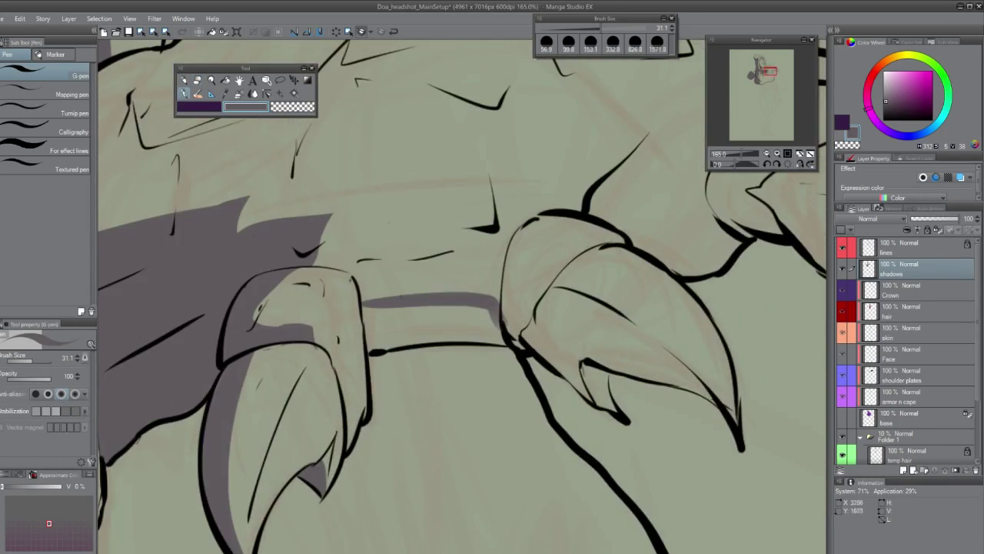
Step: Extend the near shoulder plate's underside shadow from the second knuckle across to the third knuckle
drag(430, 296, 331, 220)
mouse_move(377, 350)
mouse_down()
mouse_move(504, 331)
mouse_move(373, 323)
mouse_move(423, 342)
mouse_up()
mouse_move(354, 269)
mouse_down()
mouse_move(453, 331)
mouse_move(539, 350)
mouse_up()
drag(461, 308, 369, 299)
mouse_move(553, 283)
mouse_down()
mouse_move(483, 324)
mouse_move(522, 315)
mouse_up()
scroll(461, 307, down, 5)
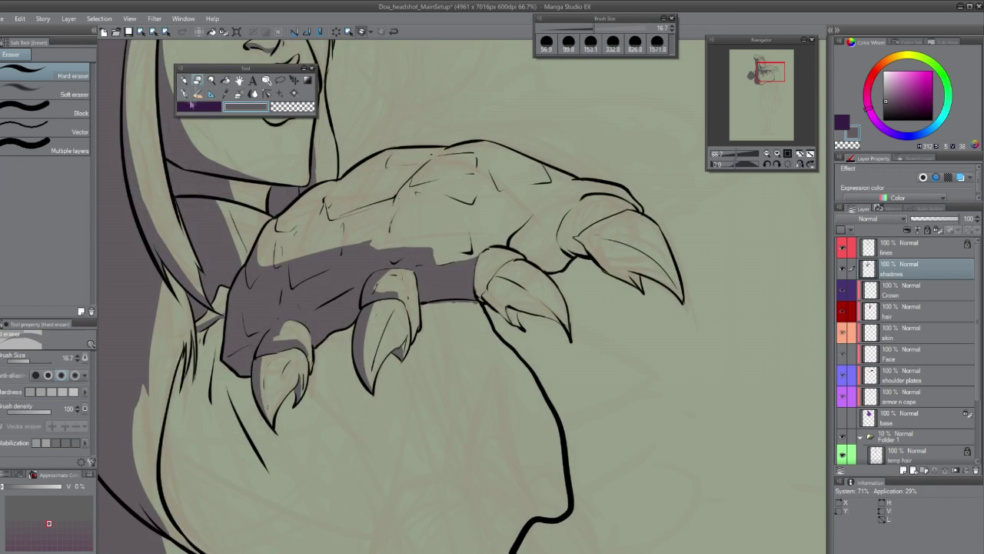
Step: Paint shadows on the third knuckle and along the lower edge and barb of the third claw
scroll(513, 294, up, 5)
mouse_move(423, 219)
mouse_down()
mouse_move(427, 304)
mouse_move(504, 361)
mouse_up()
key(e)
key(p)
drag(473, 295, 631, 347)
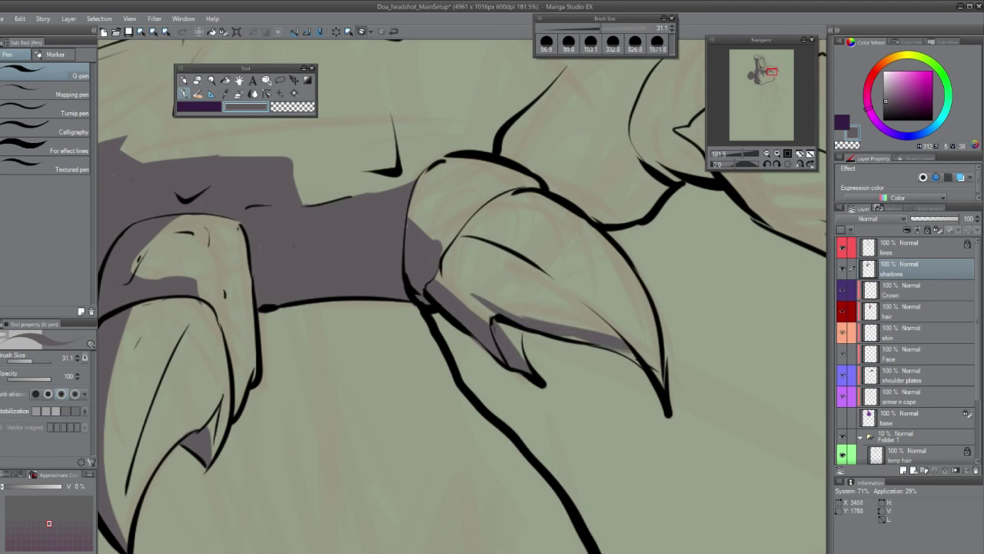
Step: Shade the plate's underside between the third and fourth claws and the base of the fourth knuckle
scroll(461, 296, down, 2)
scroll(461, 296, up, 2)
drag(461, 231, 461, 346)
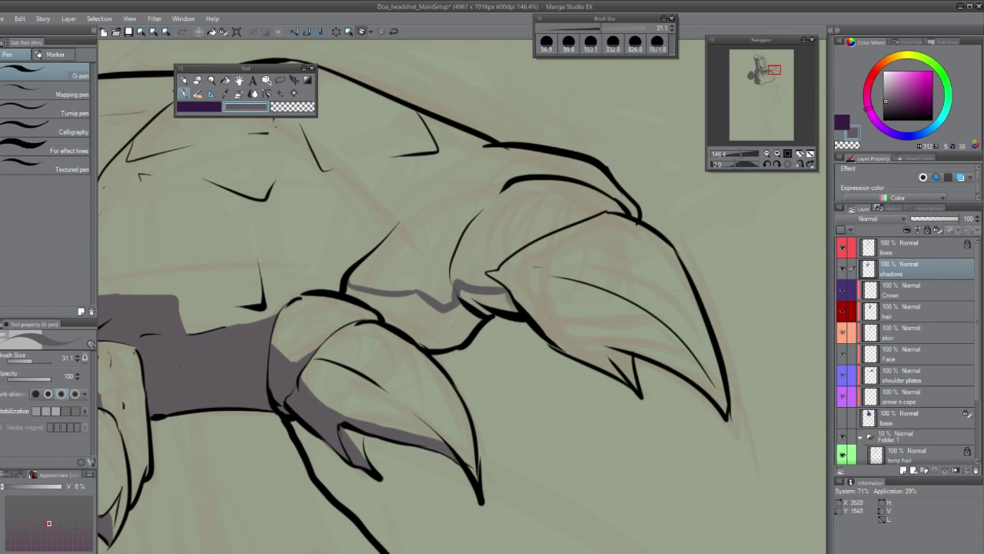
drag(461, 308, 396, 316)
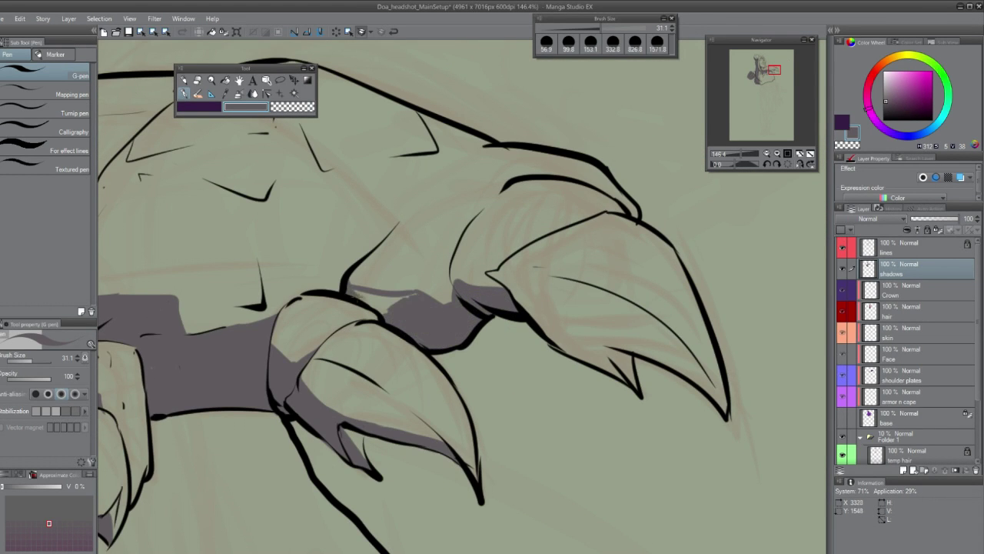
Step: Lasso the lower half of the fourth claw and fill it with the shadow colour
key(m)
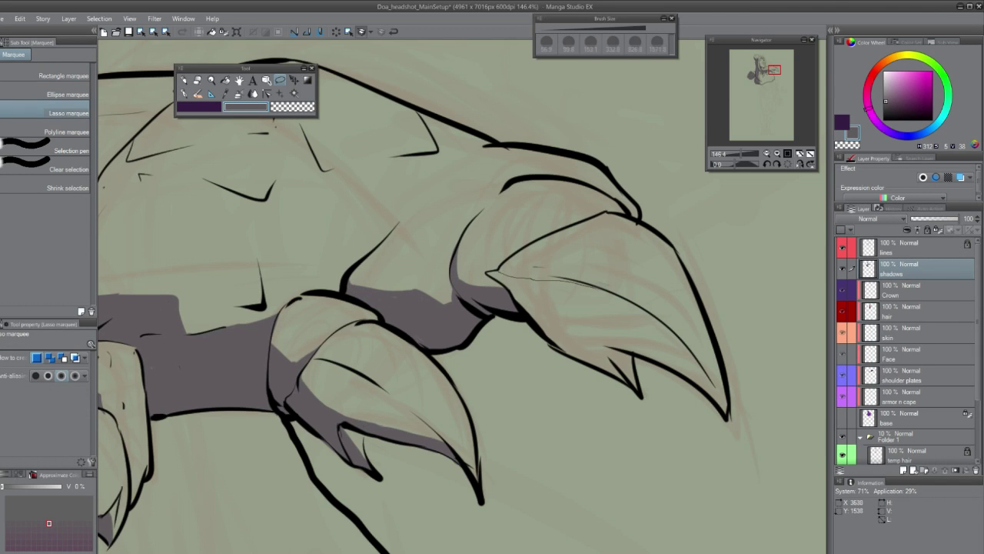
drag(738, 465, 723, 415)
key(alt+Delete)
key(ctrl+d)
key(p)
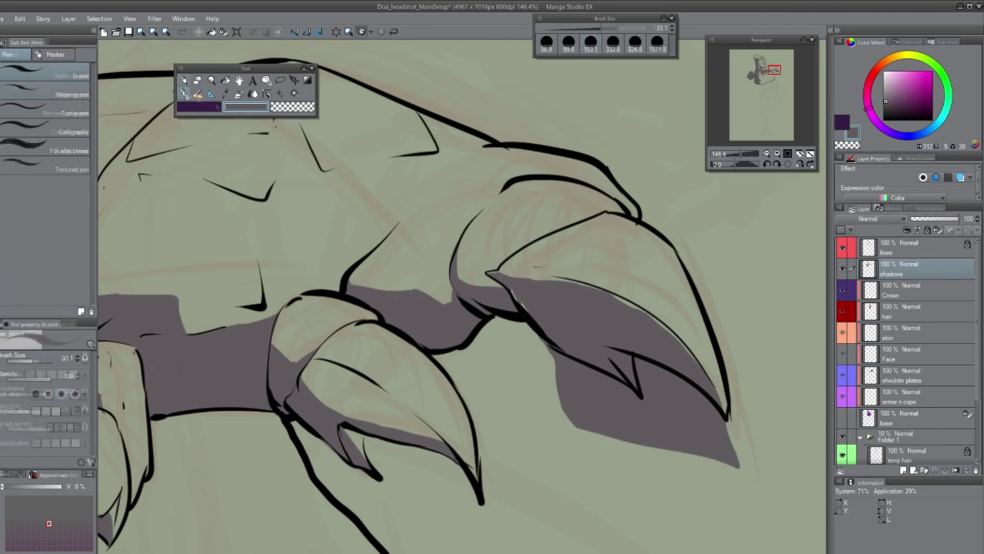
Step: Show the flat colours, clip the shadows layer to them, and set it to Linear burn at 49% opacity
scroll(691, 346, up, 4)
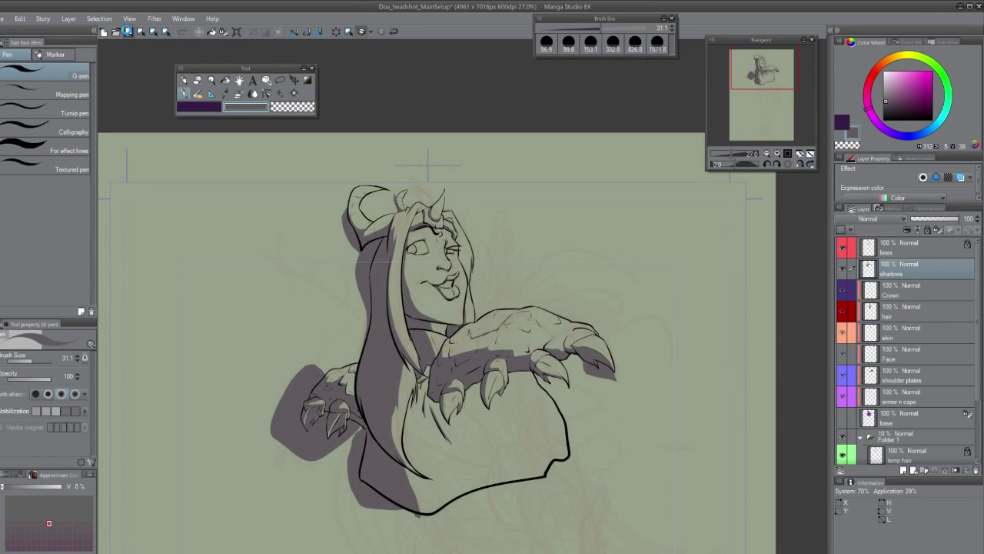
click(907, 418)
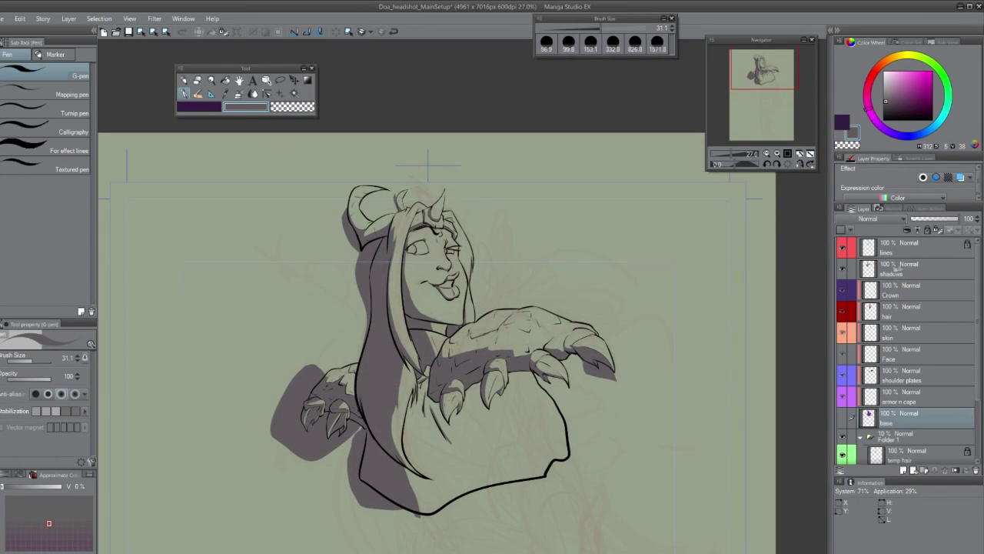
click(922, 267)
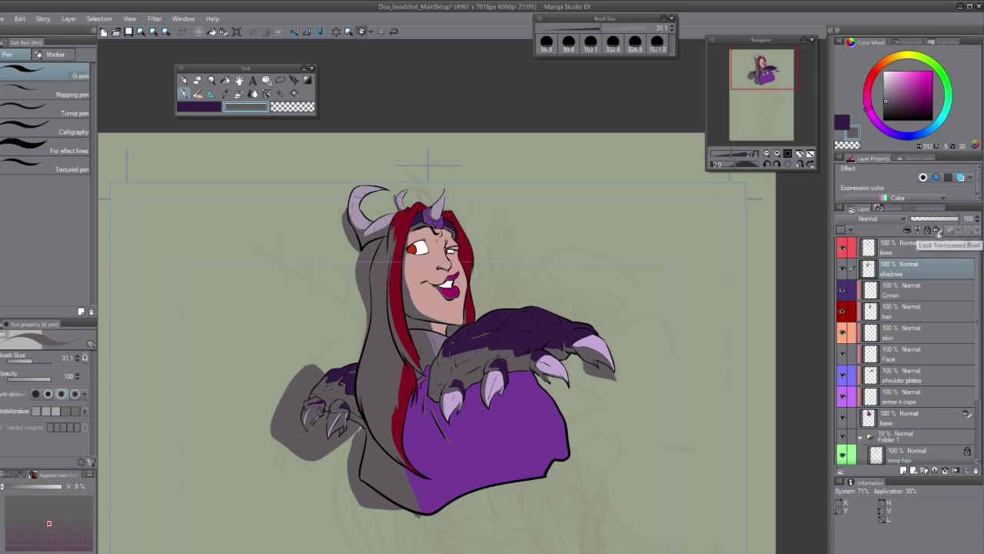
click(877, 219)
click(869, 254)
mouse_move(957, 219)
mouse_down()
mouse_move(923, 221)
mouse_move(934, 220)
mouse_up()
Step: Add a layer named "eye effect" directly above the shadows layer
key(ctrl+shift+n)
double_click(895, 274)
text(eye effect)
key(Return)
Step: Shade the irises with the Soft airbrush in dark red and set the eye effect layer to Multiply at 75% opacity
alt+click(416, 248)
key(b)
scroll(415, 249, up, 6)
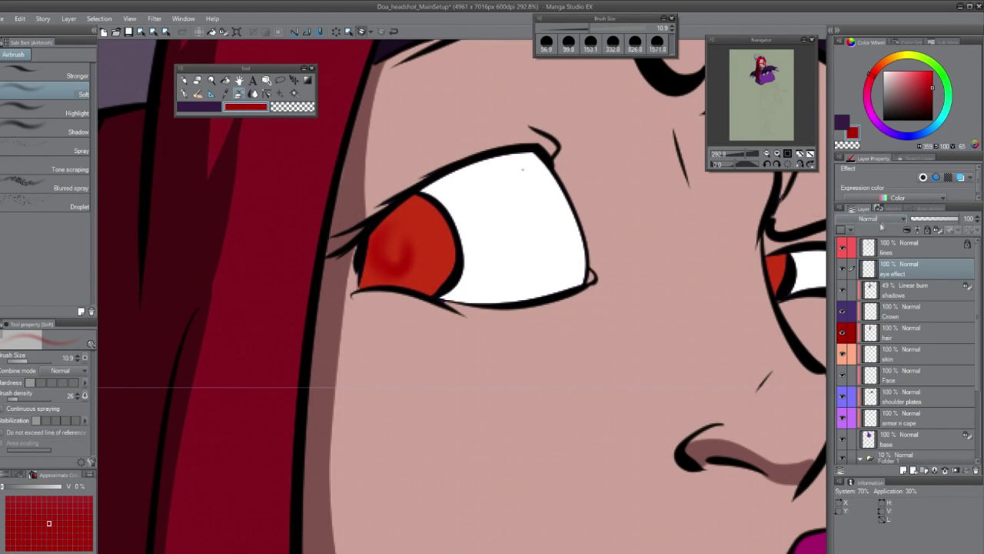
click(869, 219)
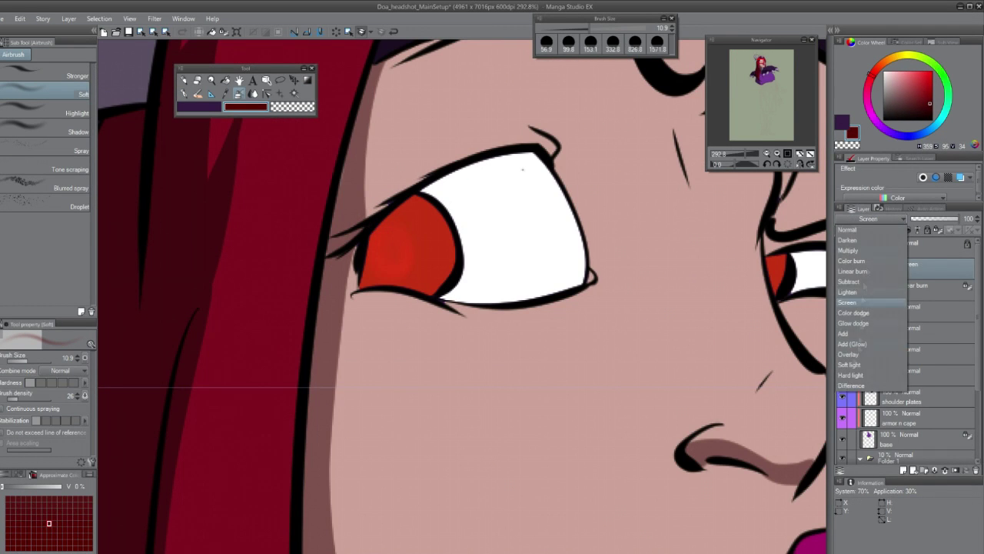
click(849, 353)
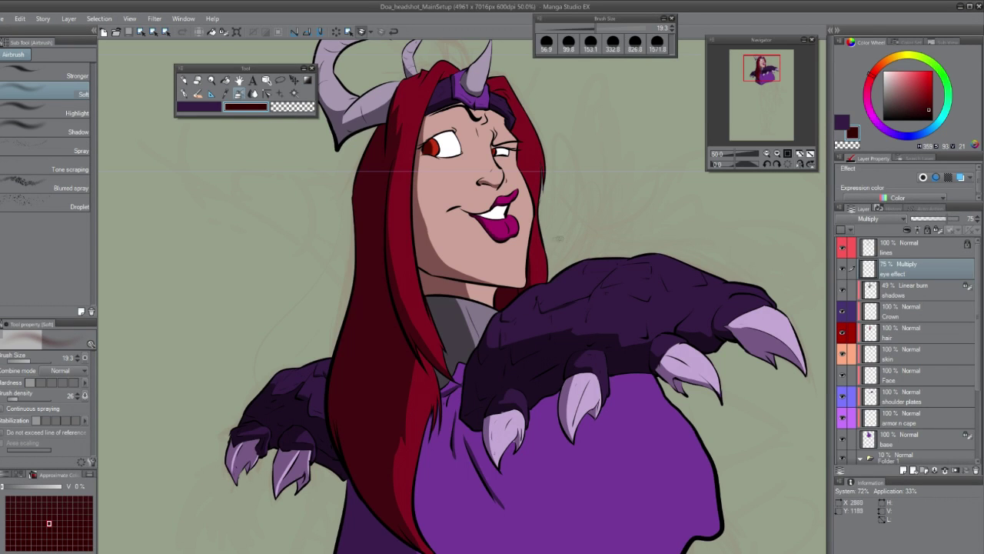
Step: Add a layer named "eye glow" above the eye effect layer
click(911, 470)
double_click(896, 274)
text(eye glow)
key(Return)
Step: Set the eye glow layer to Add (Glow) and airbrush small pale yellow glints on the irises
click(904, 56)
click(907, 74)
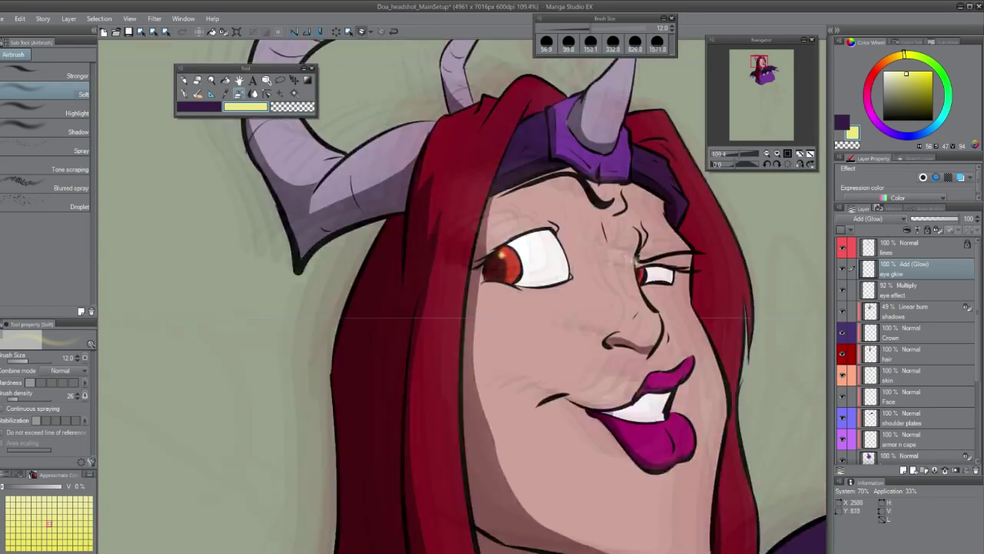
scroll(674, 294, up, 4)
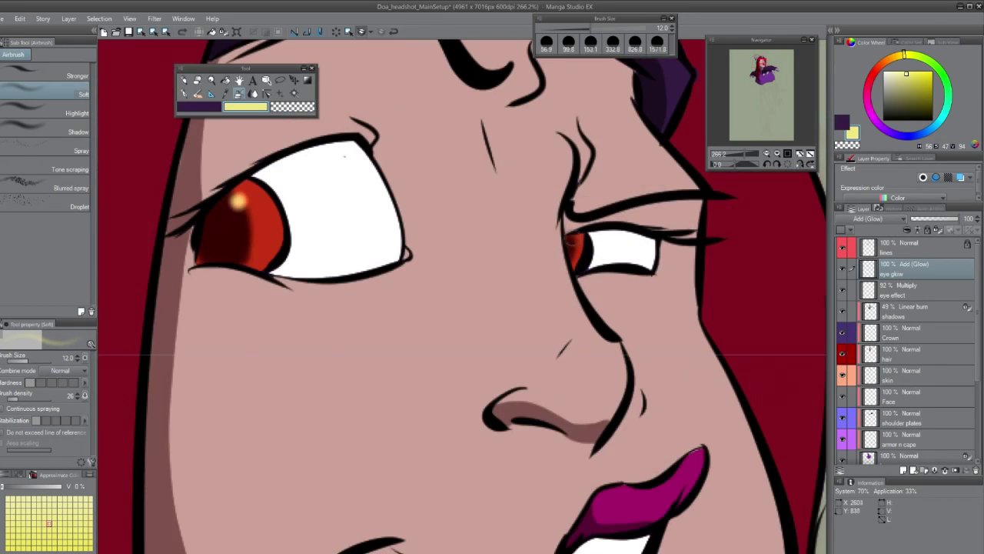
scroll(601, 208, down, 4)
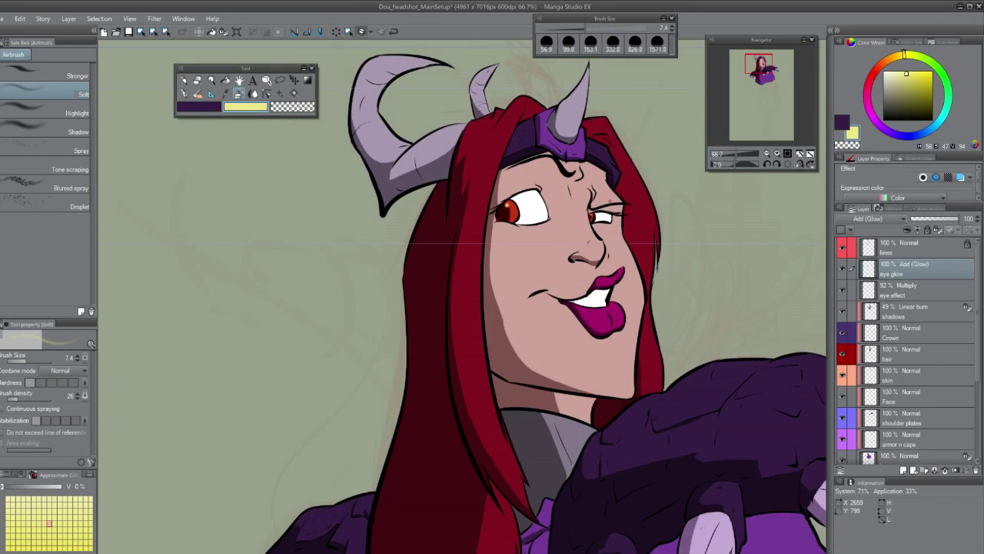
scroll(462, 296, down, 2)
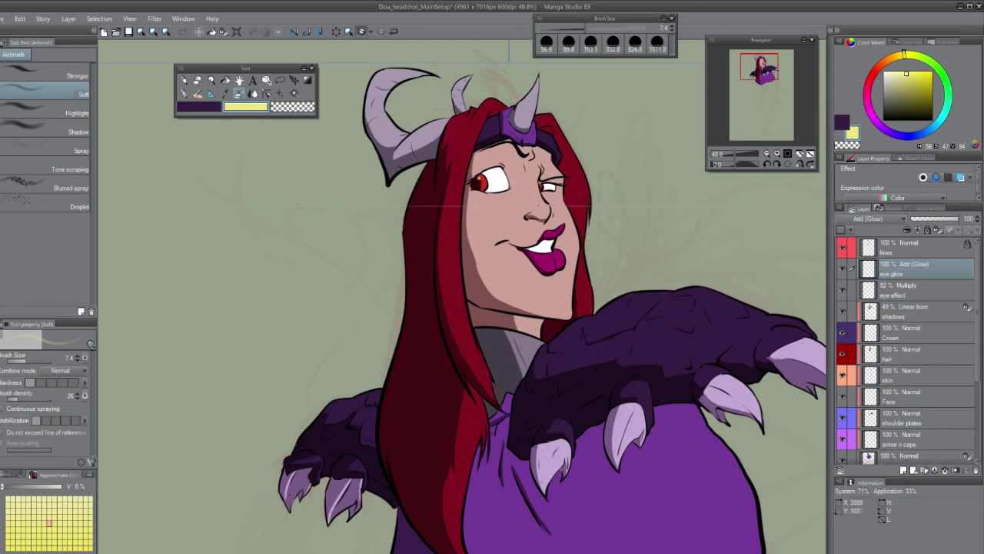
Step: Add a layer named "highlights" above the shadows layer and set it to Lighten at 43% opacity
key(ctrl+shift+n)
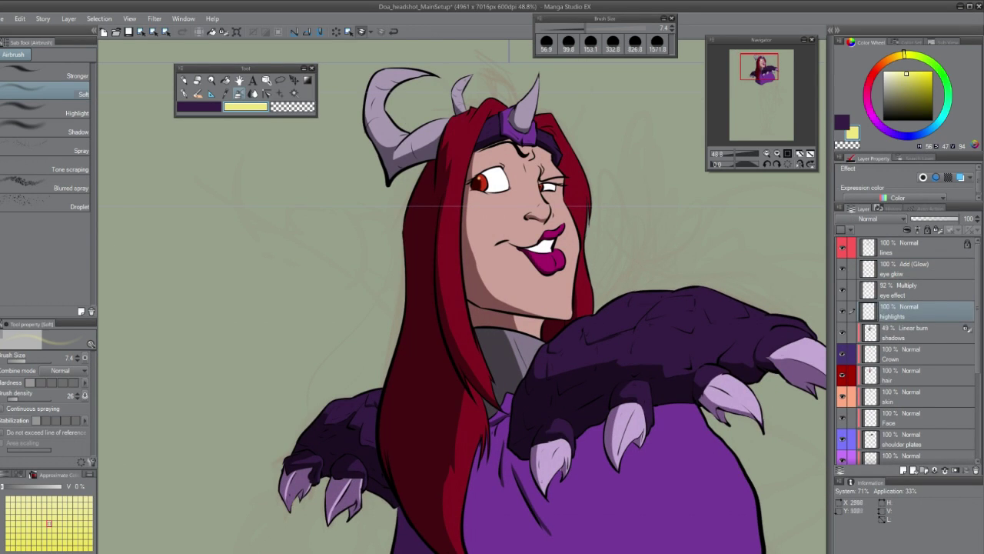
scroll(531, 108, down, 1)
scroll(575, 242, up, 5)
key(p)
click(869, 218)
click(892, 295)
Step: Paint pale yellow G-pen highlights along the far cheek and on the hair beside the crown
drag(461, 230, 550, 442)
key(b)
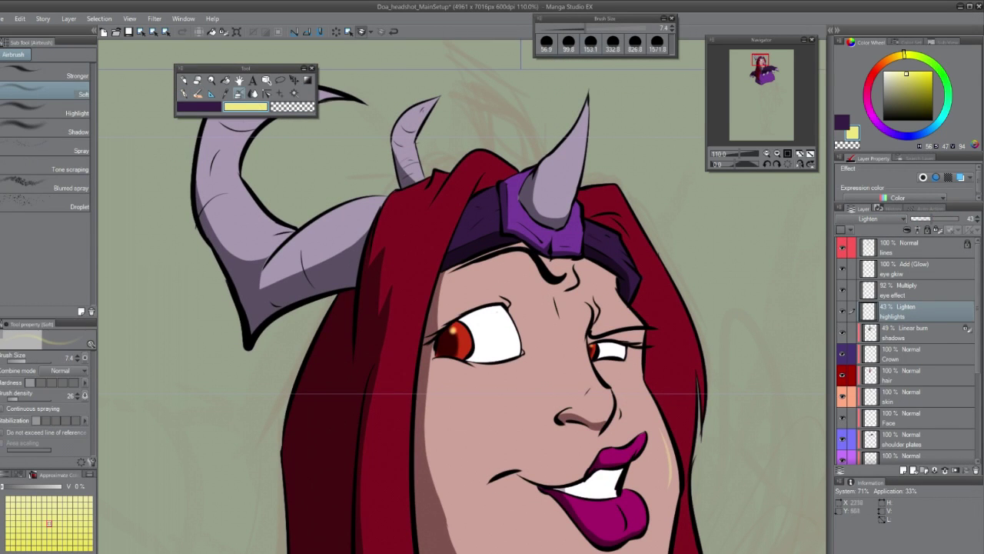
key(ctrl+z)
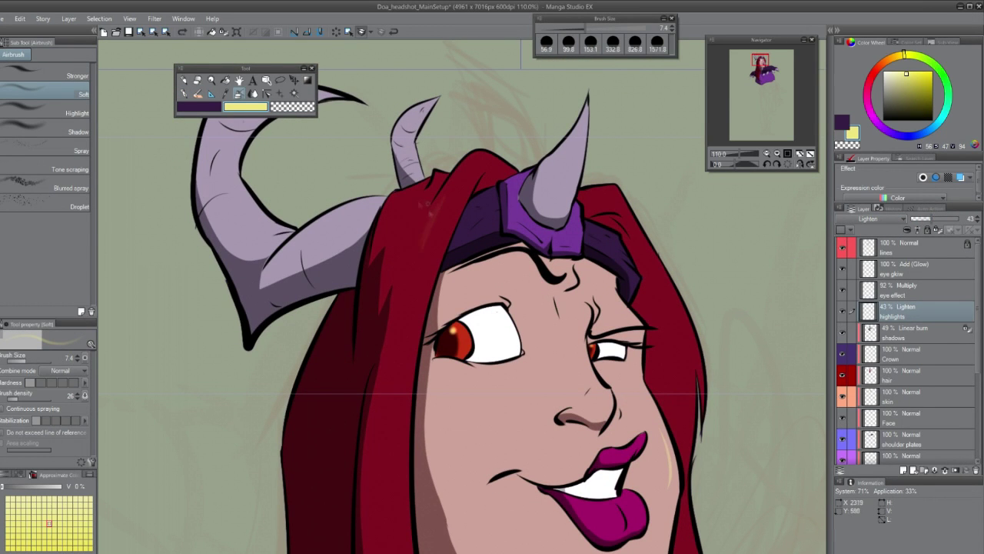
key(p)
key(ctrl+y)
drag(461, 308, 424, 272)
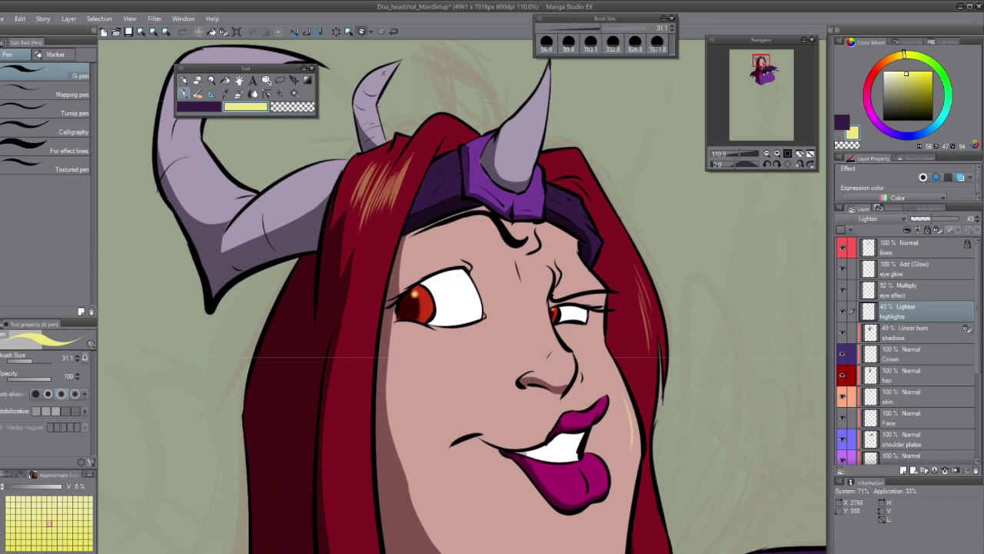
Step: Paint thin tapered highlight strands on the long front lock of hair beside the jaw
drag(461, 346, 600, 115)
mouse_move(488, 273)
mouse_down()
mouse_move(486, 349)
mouse_move(500, 399)
mouse_up()
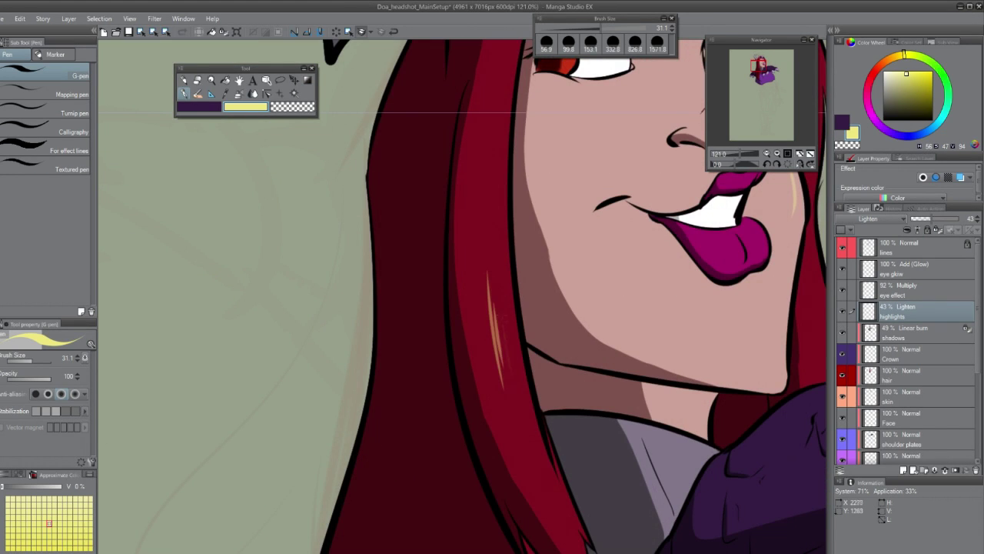
scroll(461, 308, down, 3)
Step: Paint small highlights on the lips and chin, and set the highlights layer's opacity to 40%
scroll(549, 307, up, 5)
key(p)
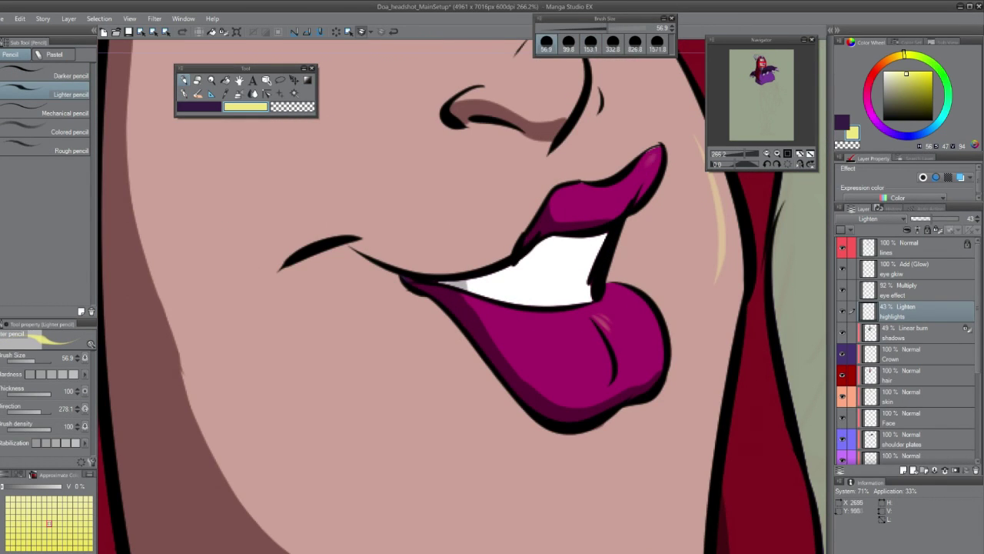
key(p)
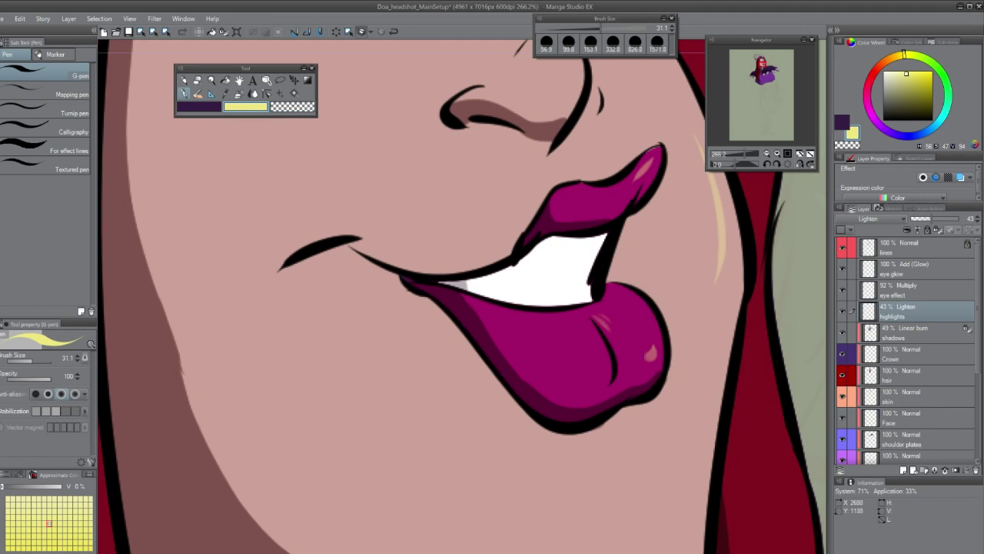
scroll(626, 397, down, 4)
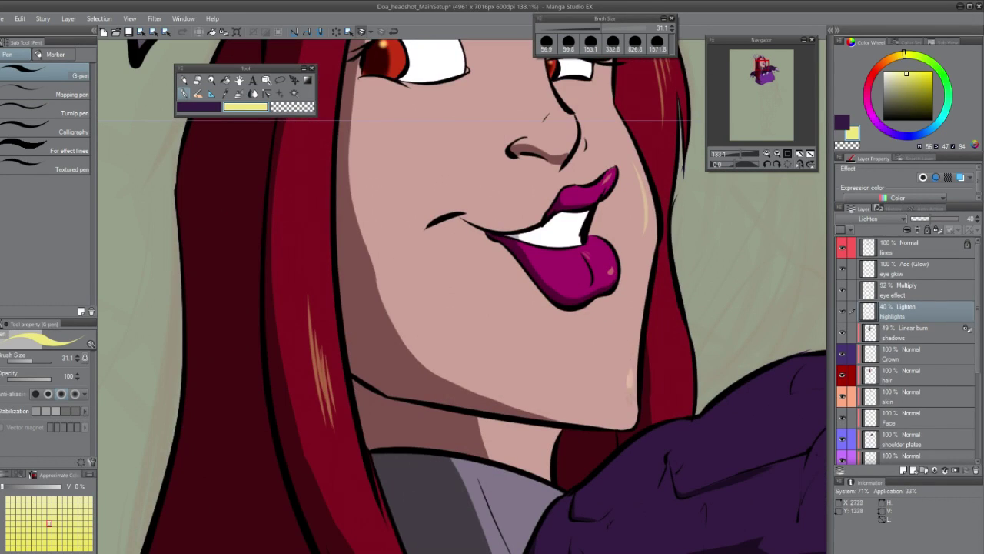
scroll(462, 296, up, 2)
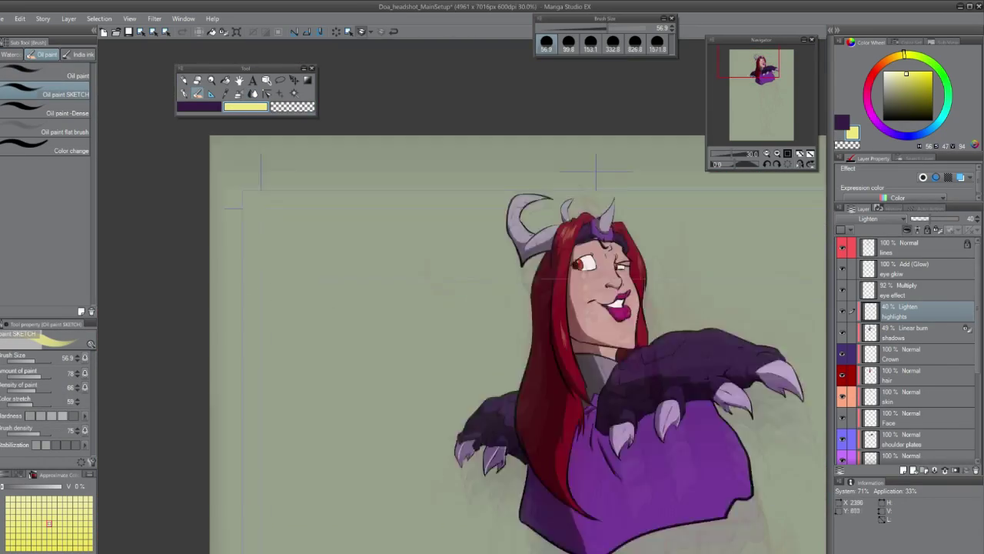
Step: Add a clipped layer named "ref-light" above the highlights layer and set it to Add (Glow)
key(ctrl+shift+n)
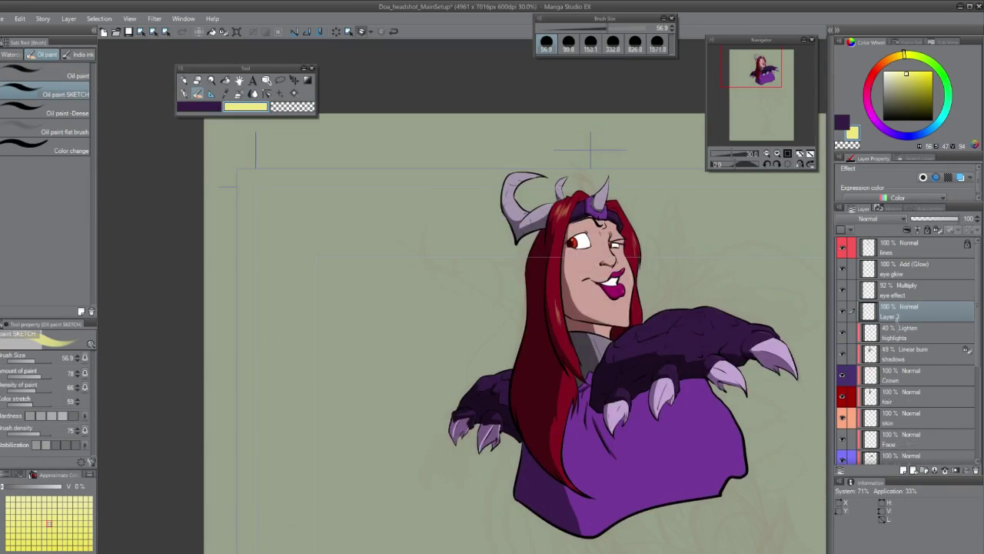
double_click(895, 315)
text(reflight)
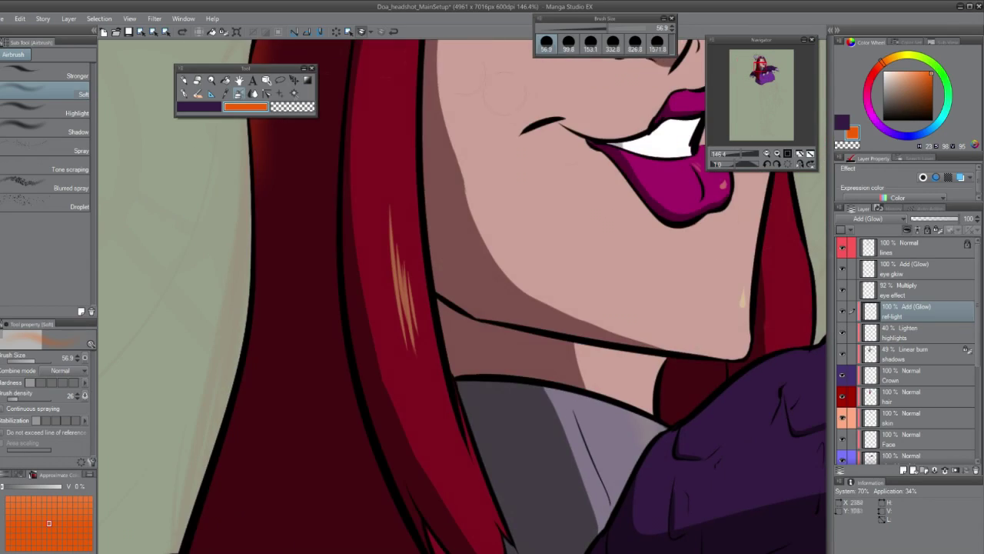
Step: Select the face with the magic wand and airbrush soft orange reflected light along the shadowed cheek and jaw
key(w)
click(584, 231)
click(237, 93)
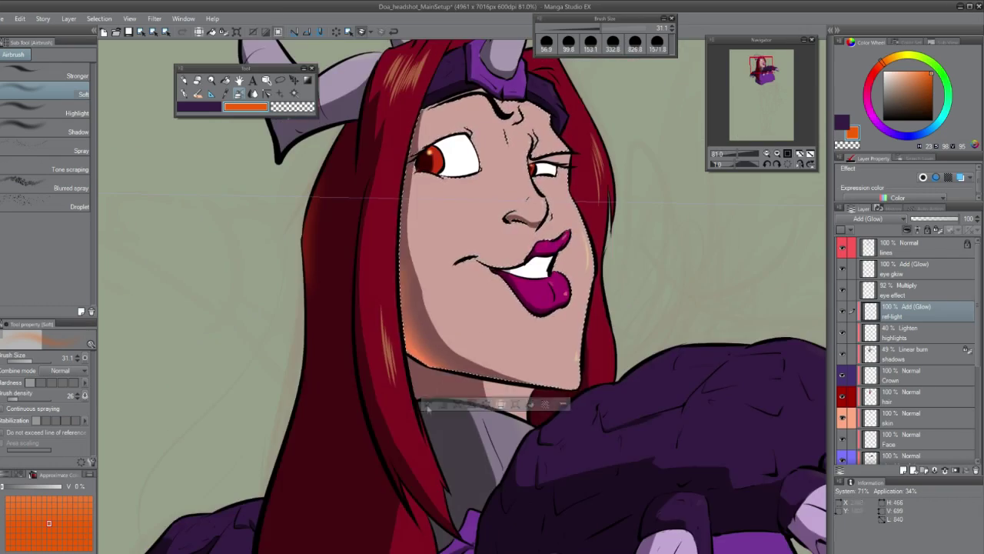
Step: Airbrush orange reflected light on the near shoulder plate's lower corner, then wand-select the long hair and glow its outer edge on ref-light
scroll(428, 407, down, 5)
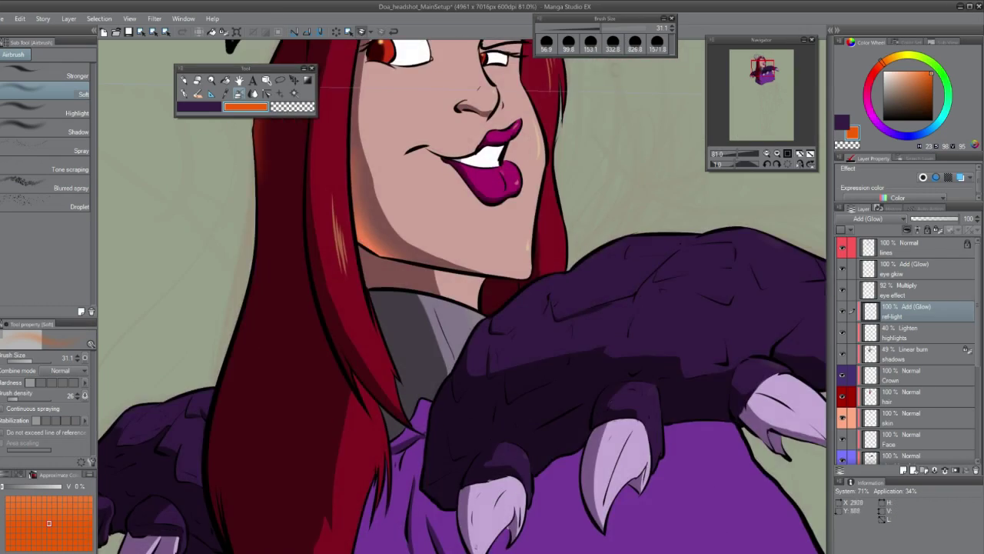
key(w)
click(615, 223)
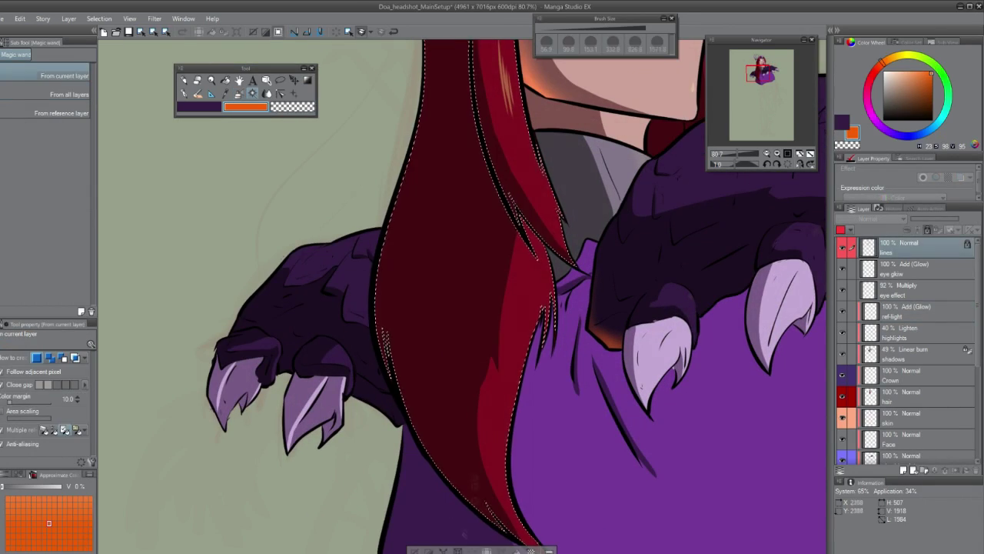
key(p)
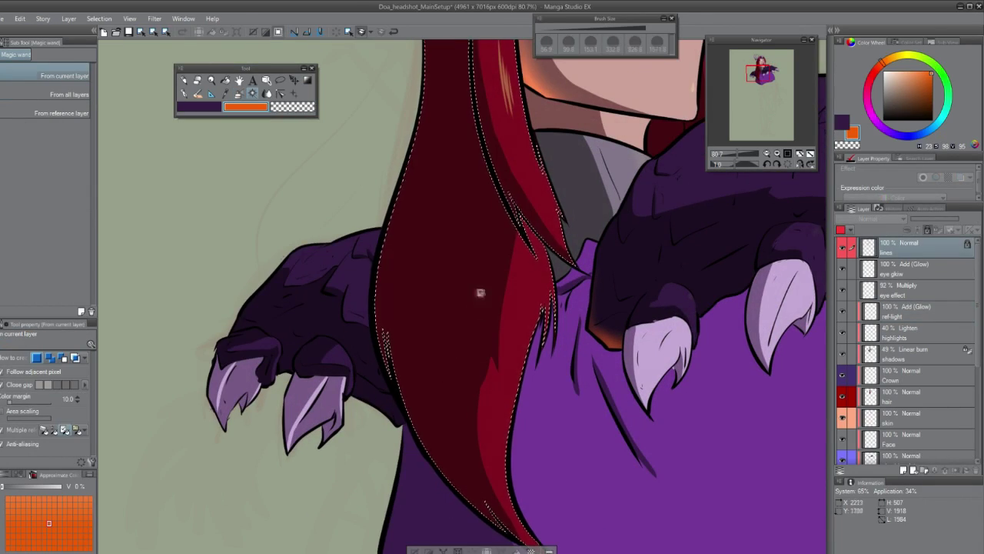
click(907, 312)
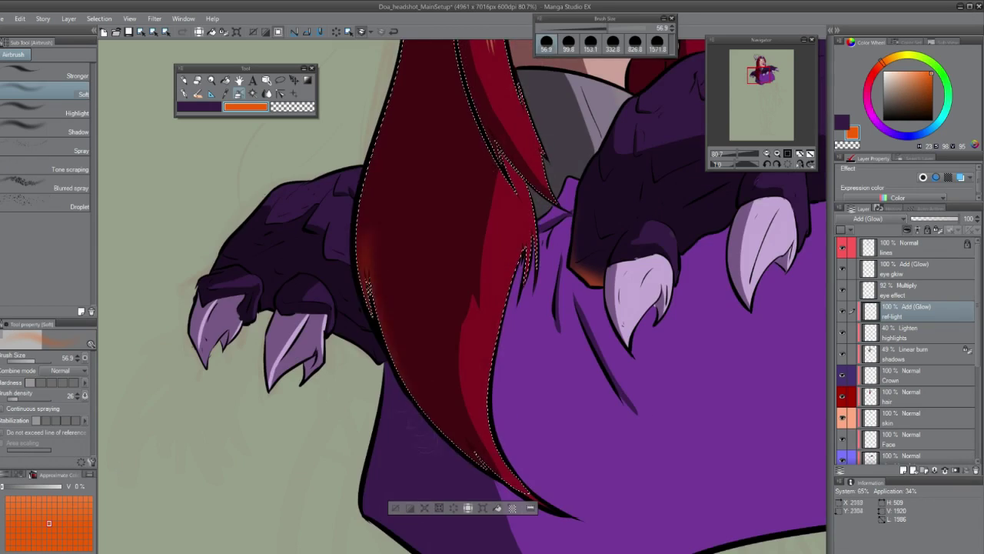